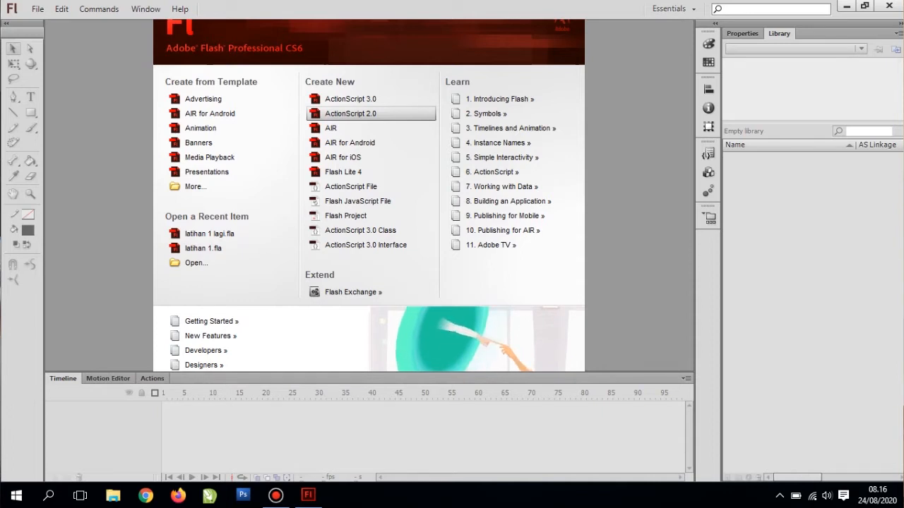
- Create a new ActionScript 2.0 document and shrink the timeline area so the whole stage is in view
click(351, 113)
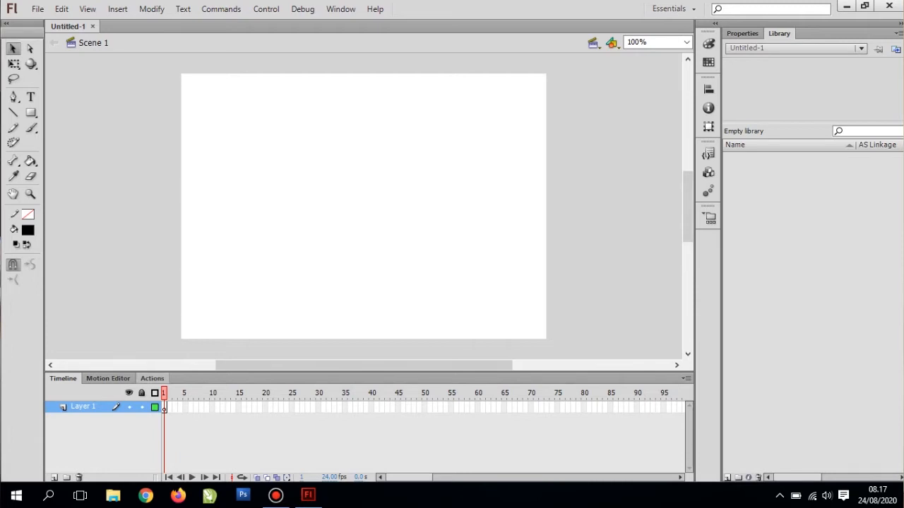
click(151, 378)
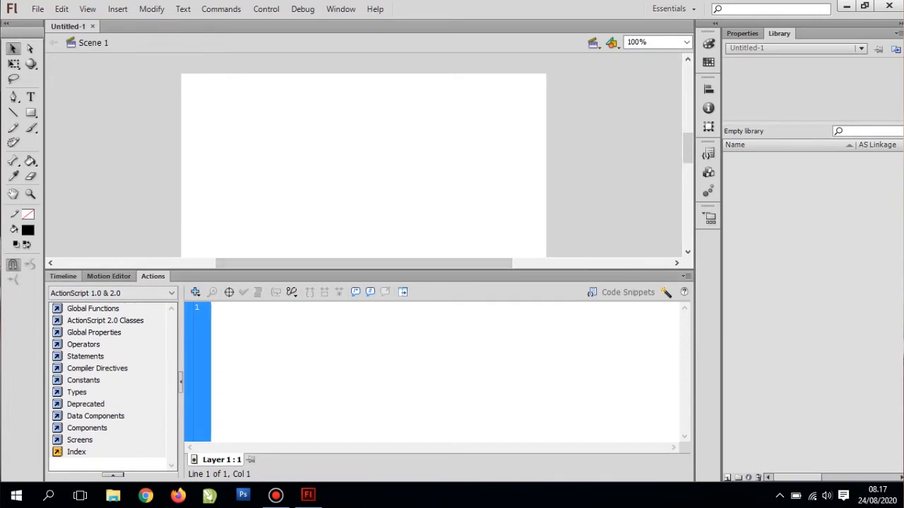
click(63, 276)
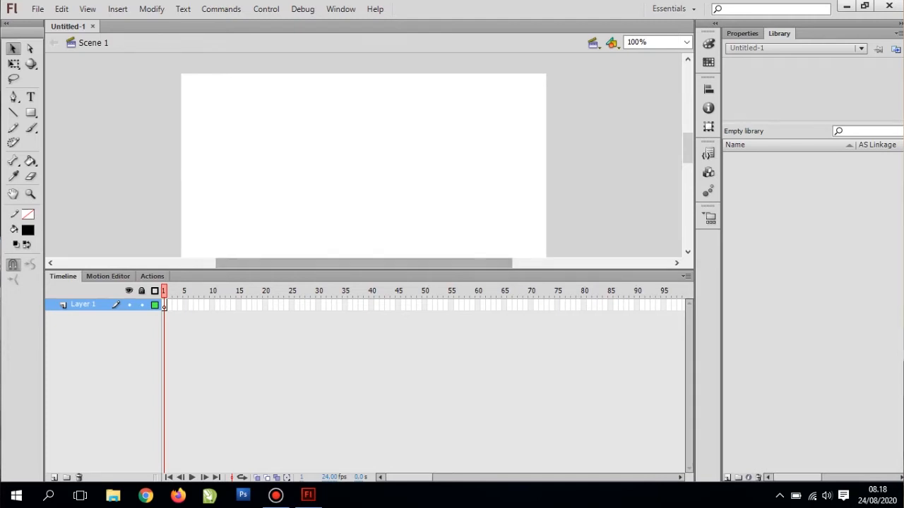
drag(364, 269, 363, 381)
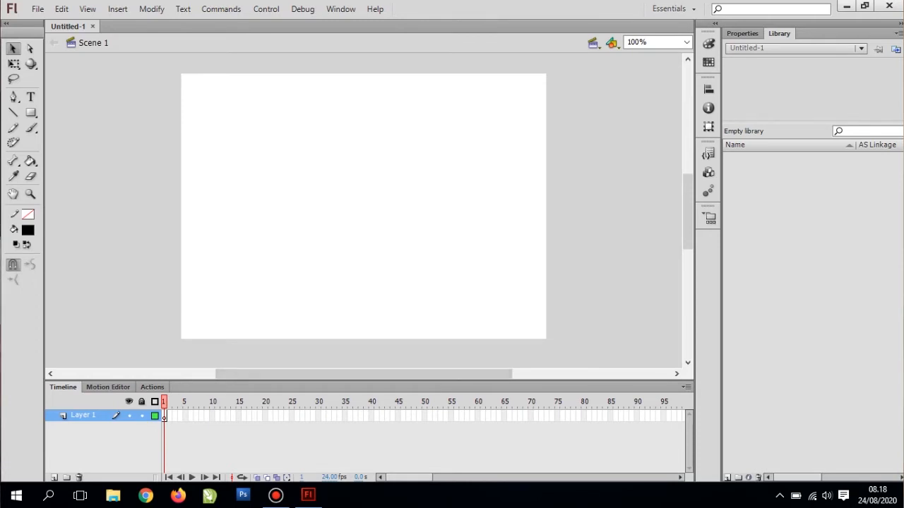
click(340, 8)
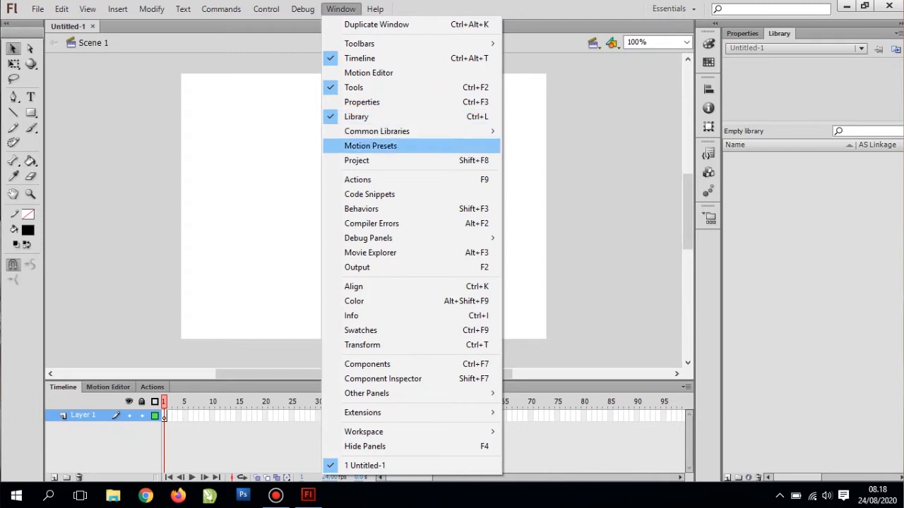
key(Escape)
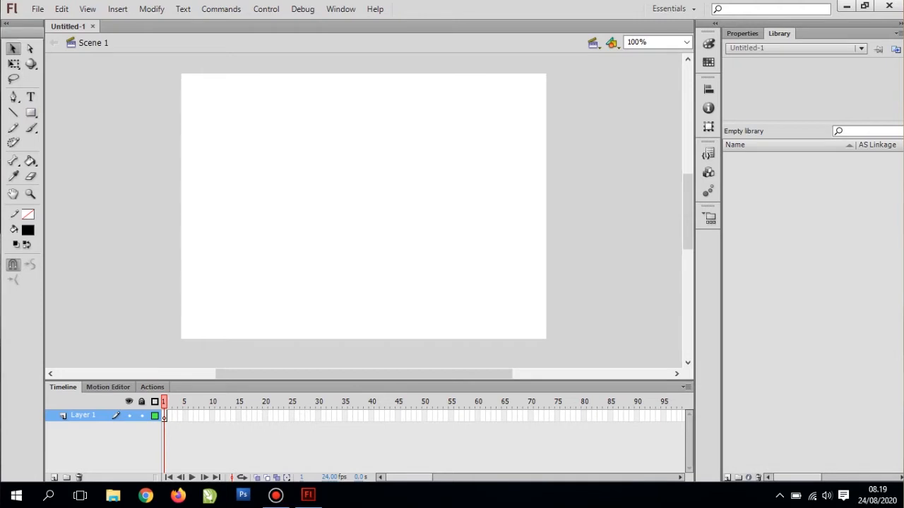
- Add the text "MENGGAMBAR DENGAN CAT AIR" in the upper-left area of the stage
click(31, 96)
click(232, 132)
text(MENGGAMBAR DENGAN CAT AIR)
- Break the title into two lines so that "CAT AIR" sits below "MENGGAMBAR DENGAN"
key(Left)
key(Left)
key(Left)
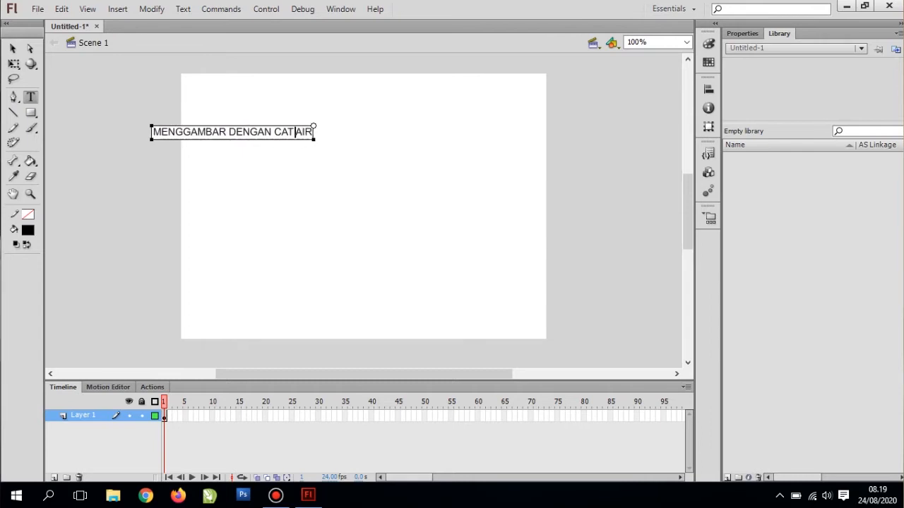
key(Left)
key(Left)
key(Left)
key(Left)
key(BackSpace)
key(Return)
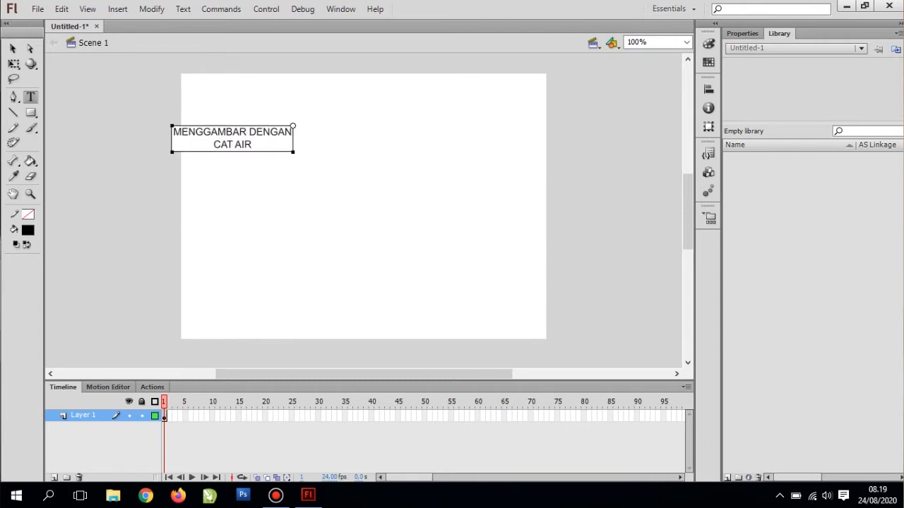
- Move the title to the upper middle of the stage and choose Static Text as its text type
click(13, 48)
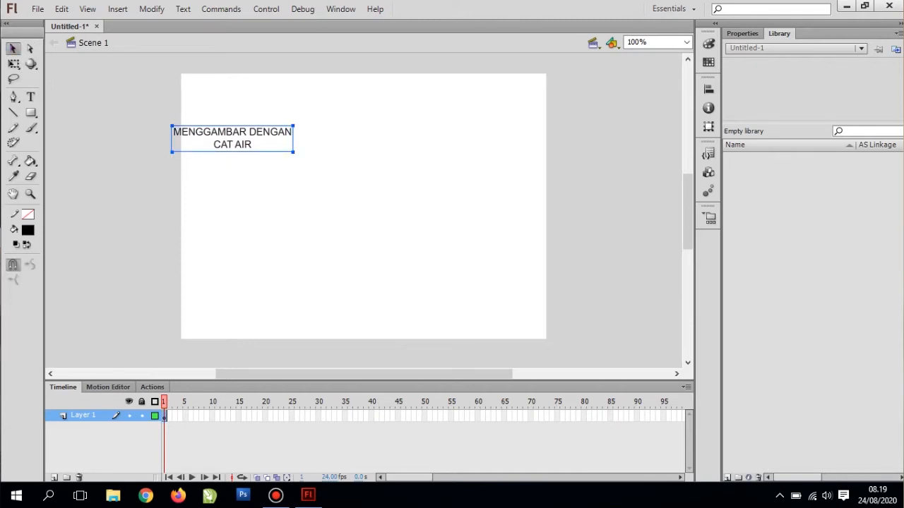
drag(232, 126, 344, 148)
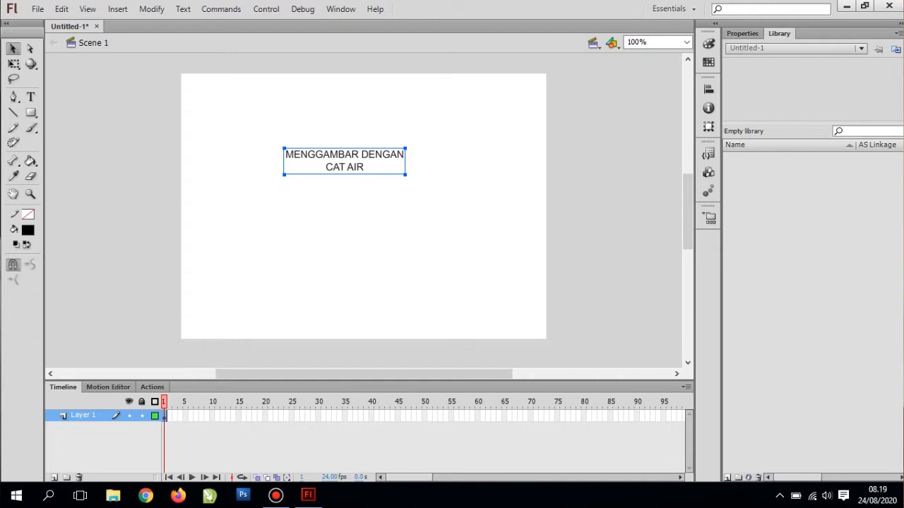
click(742, 34)
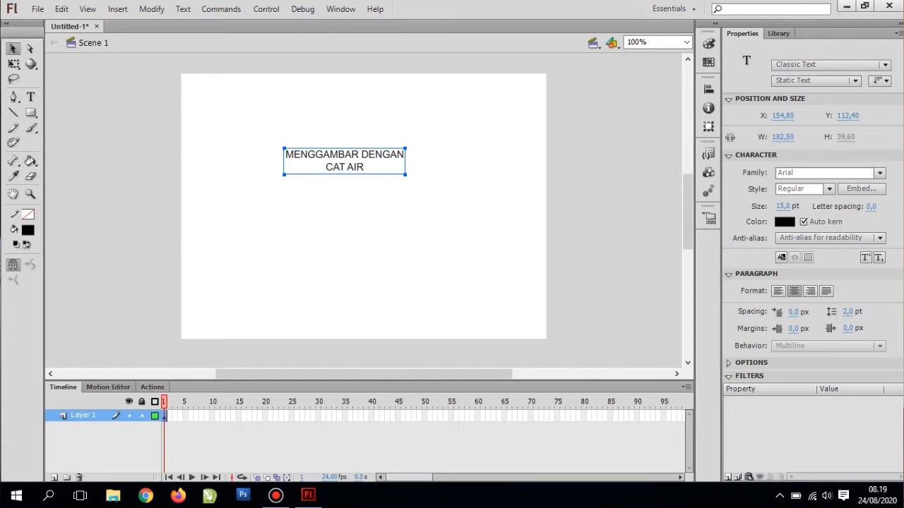
click(855, 81)
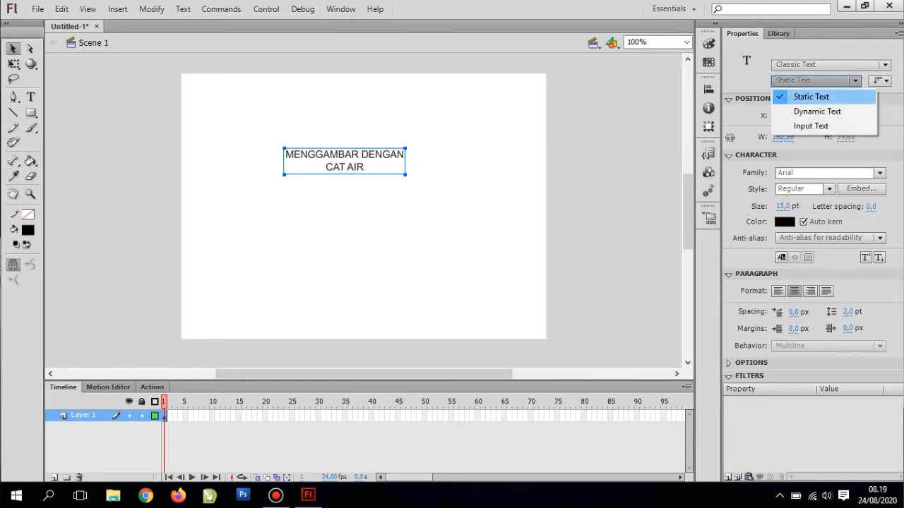
click(852, 65)
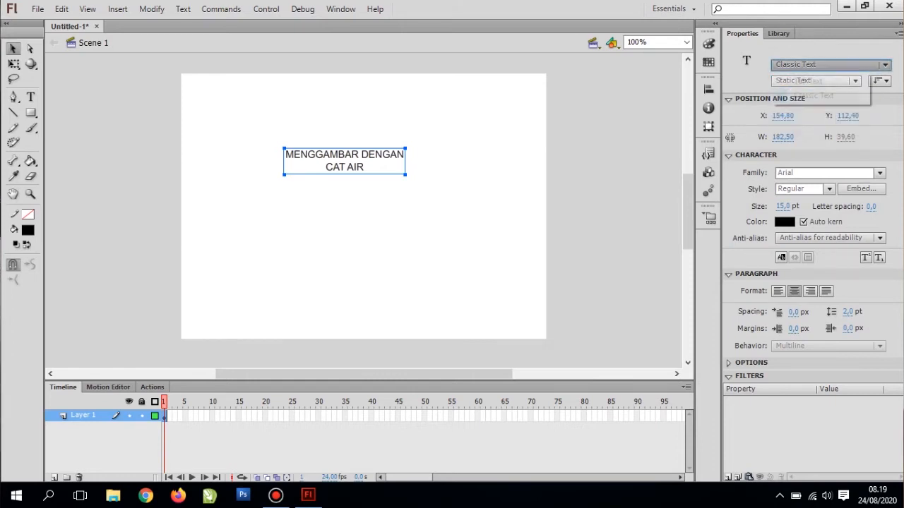
click(852, 65)
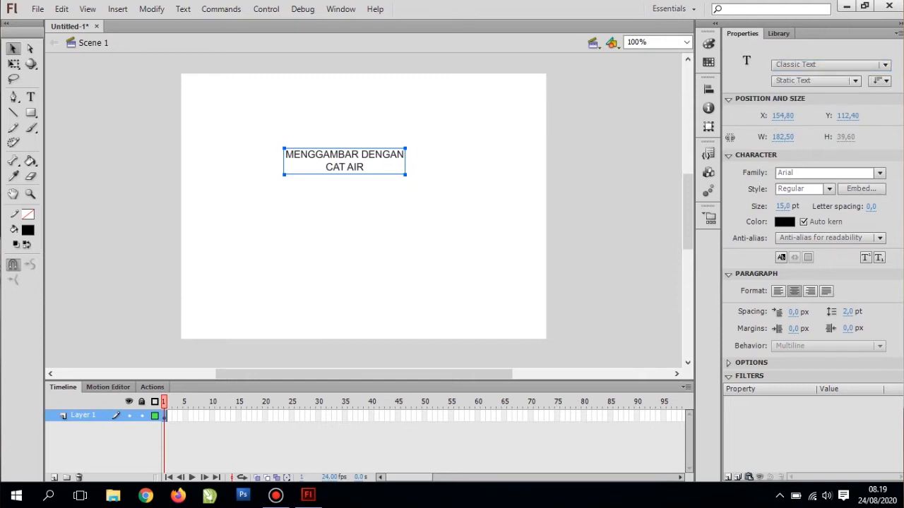
click(815, 81)
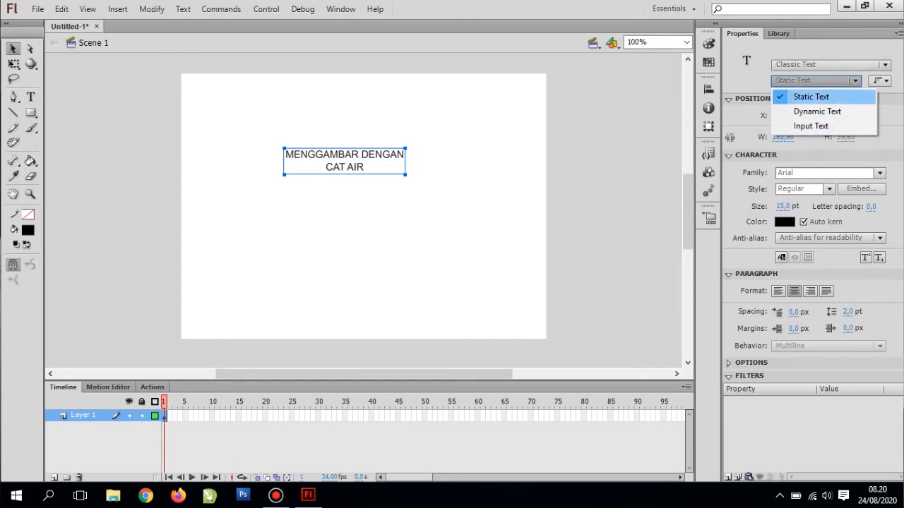
click(810, 96)
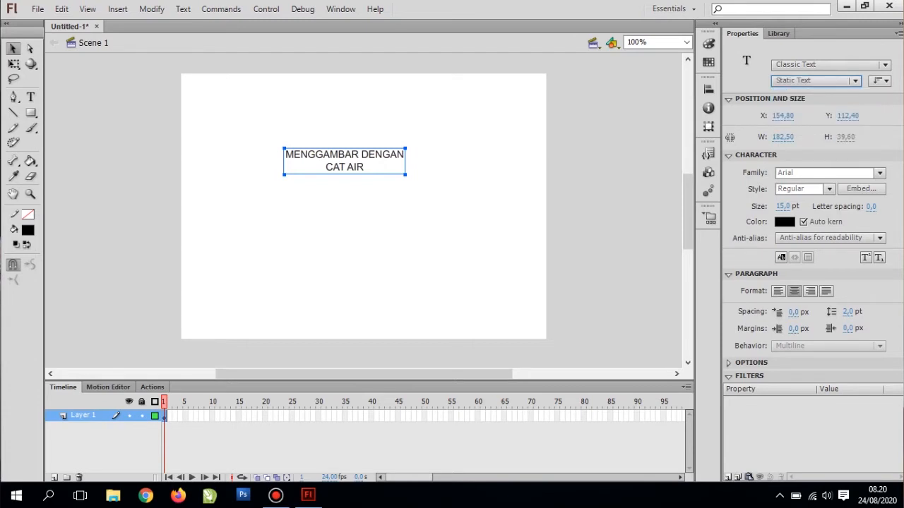
- Shift the title slightly to the right to center it on the stage and set its font size to 30 pt
drag(393, 161, 354, 162)
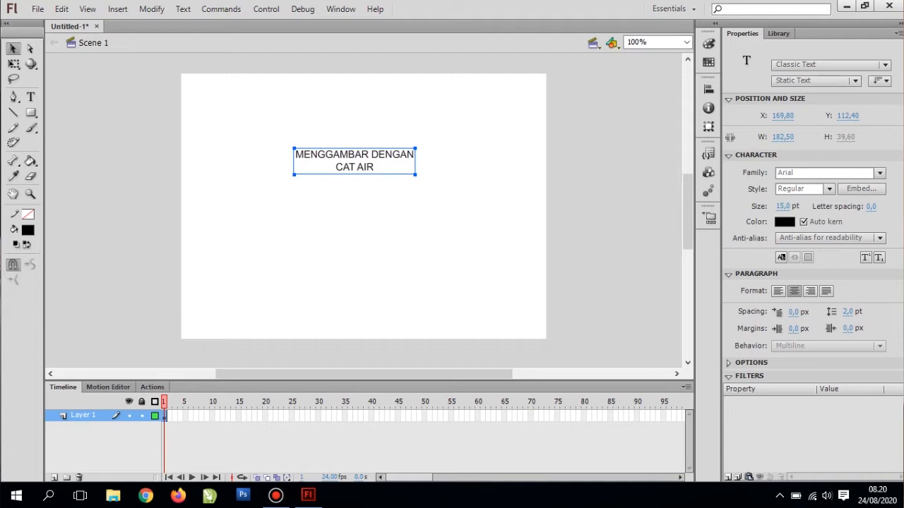
click(783, 206)
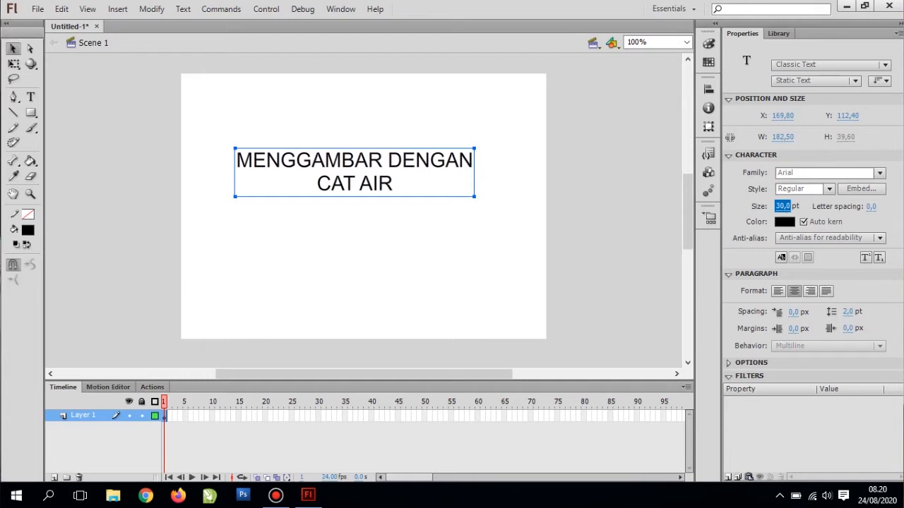
- Change the title's font family to BellCent BdList BT
click(833, 174)
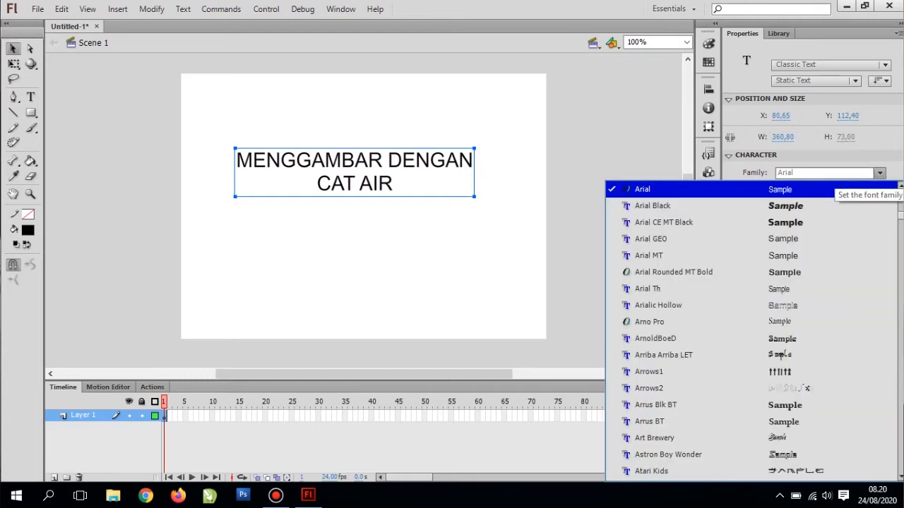
scroll(752, 332, down, 1)
scroll(752, 333, down, 5)
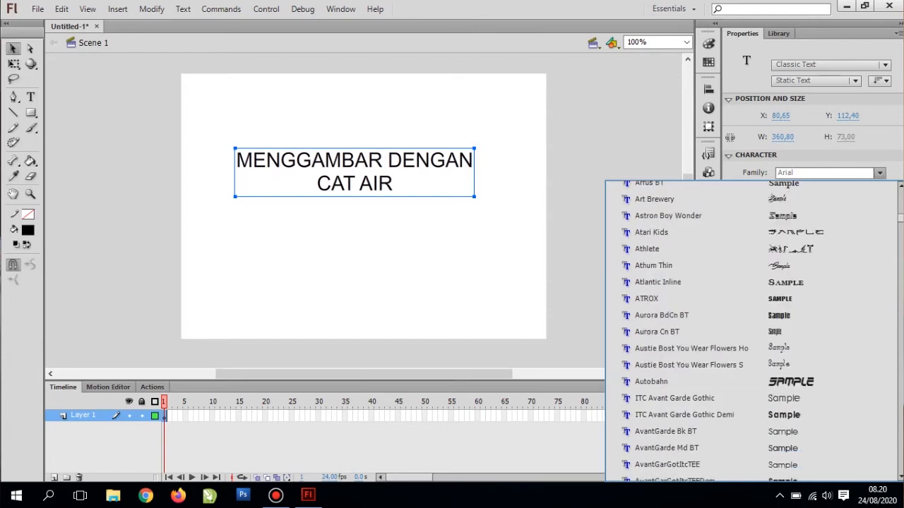
scroll(751, 333, down, 3)
scroll(752, 333, down, 4)
scroll(752, 333, down, 5)
scroll(752, 332, down, 3)
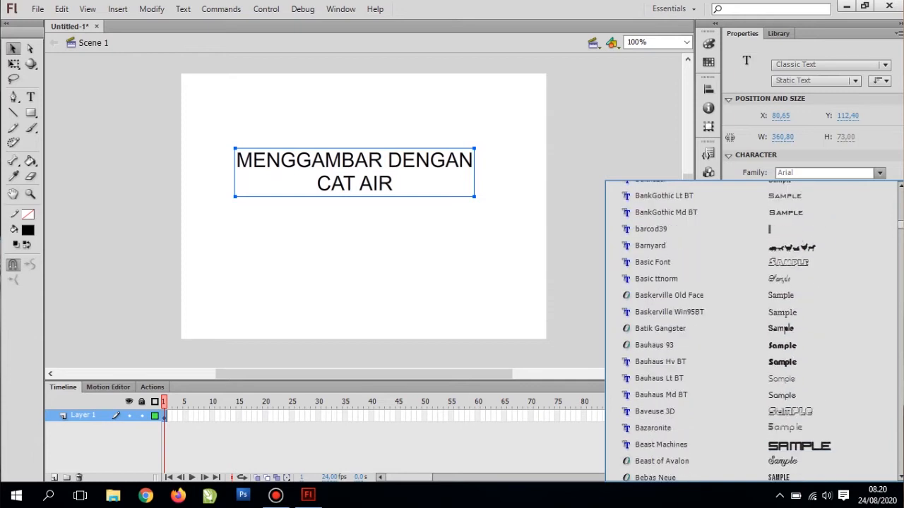
scroll(751, 333, down, 2)
scroll(752, 333, down, 2)
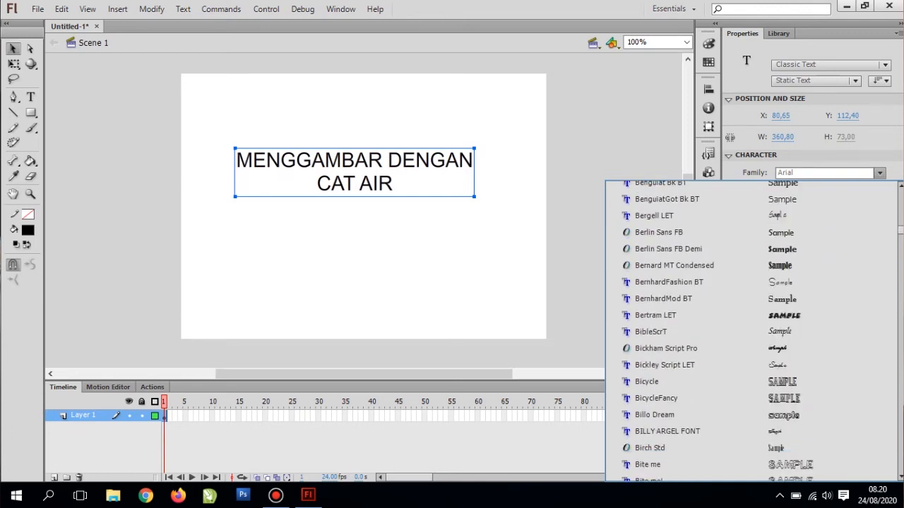
scroll(752, 333, down, 3)
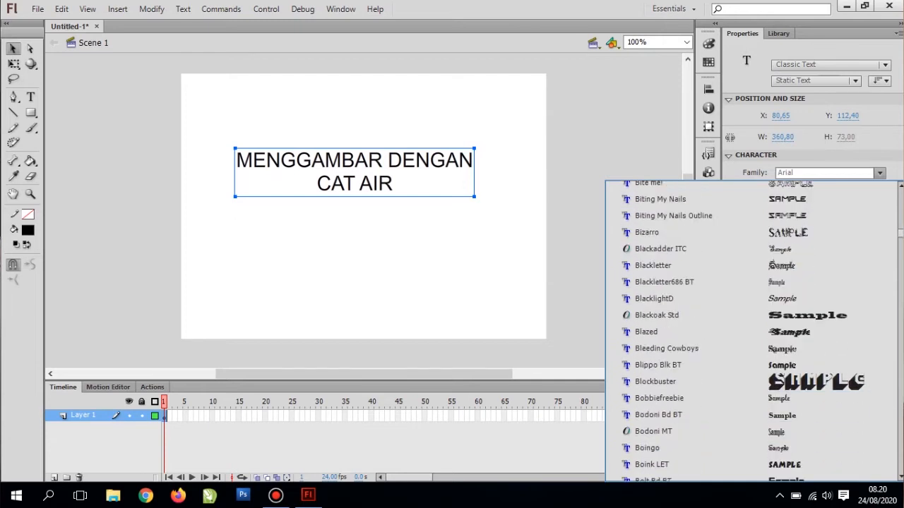
scroll(752, 332, down, 1)
scroll(752, 333, down, 3)
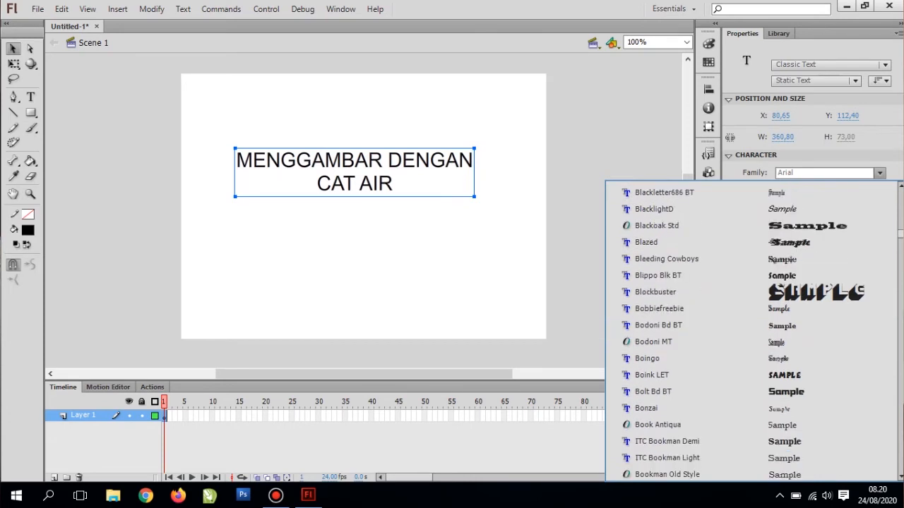
scroll(752, 333, down, 1)
scroll(752, 333, down, 4)
scroll(752, 333, down, 3)
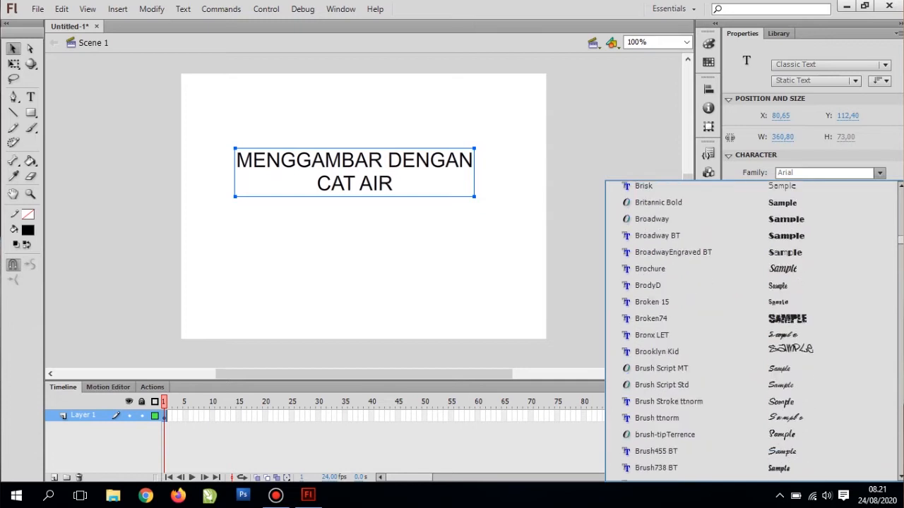
scroll(752, 332, down, 4)
scroll(752, 333, down, 4)
scroll(752, 318, down, 3)
scroll(752, 318, down, 4)
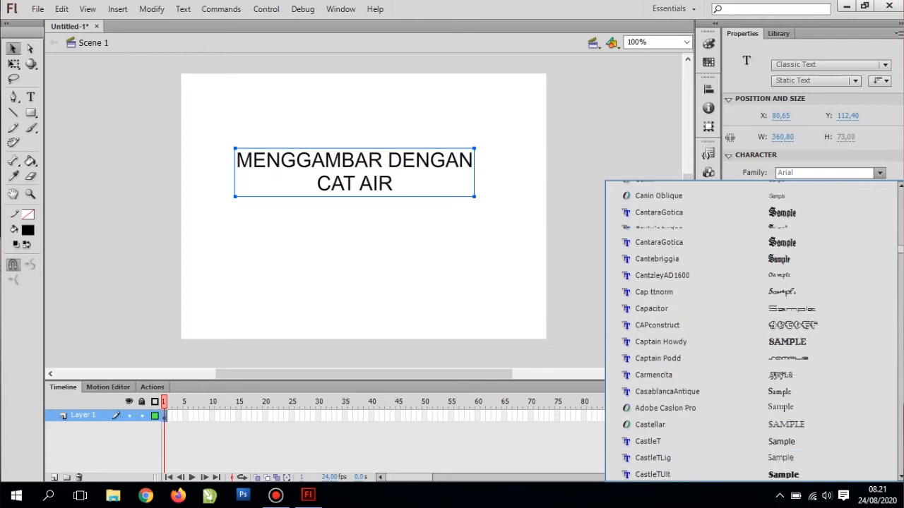
scroll(751, 318, down, 4)
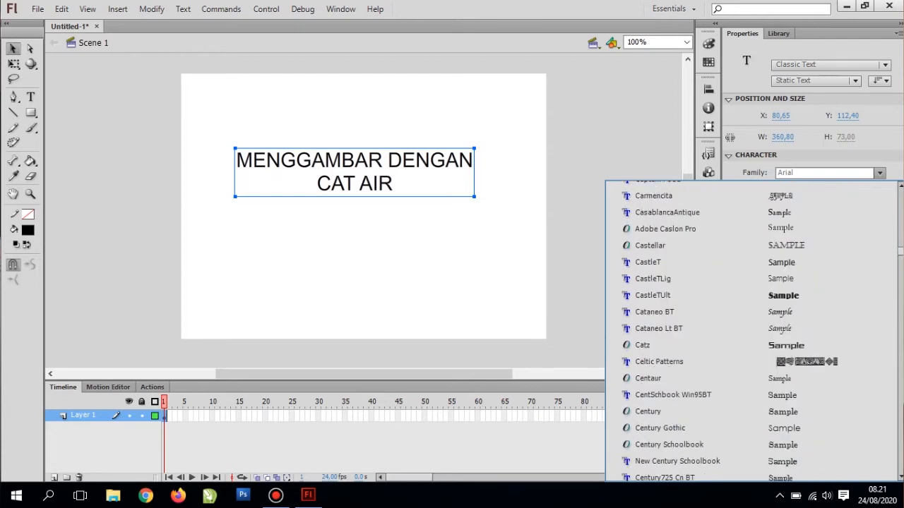
scroll(752, 348, down, 1)
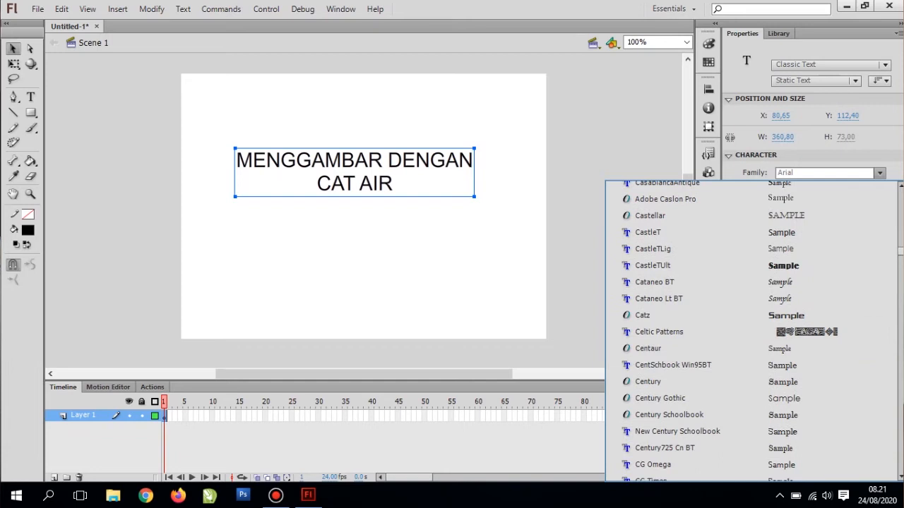
scroll(752, 317, down, 5)
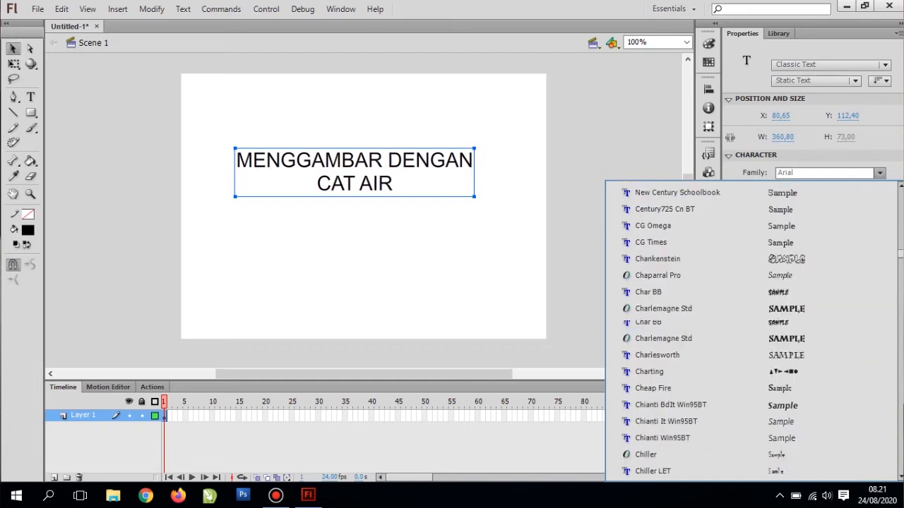
scroll(752, 343, down, 3)
scroll(751, 331, down, 5)
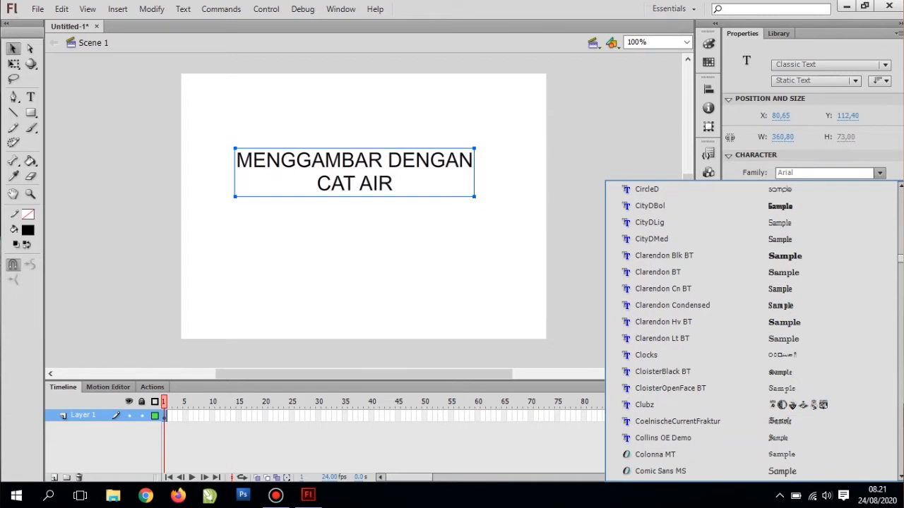
scroll(751, 332, down, 20)
scroll(752, 331, down, 20)
scroll(752, 332, down, 20)
scroll(752, 332, down, 20)
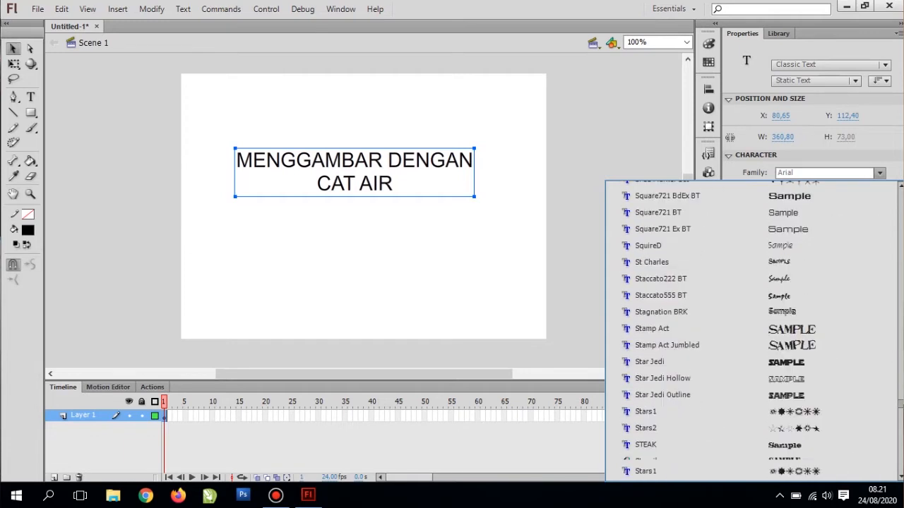
scroll(752, 332, down, 20)
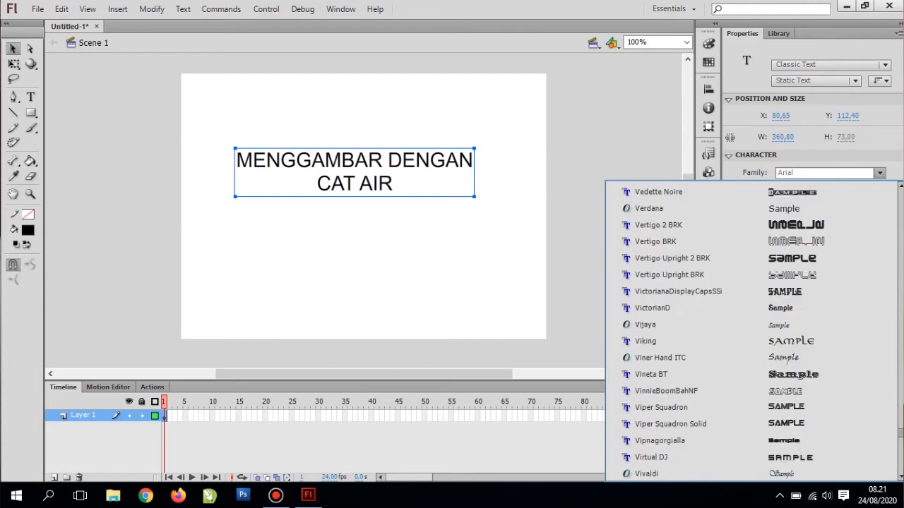
scroll(752, 332, down, 15)
scroll(752, 332, up, 10)
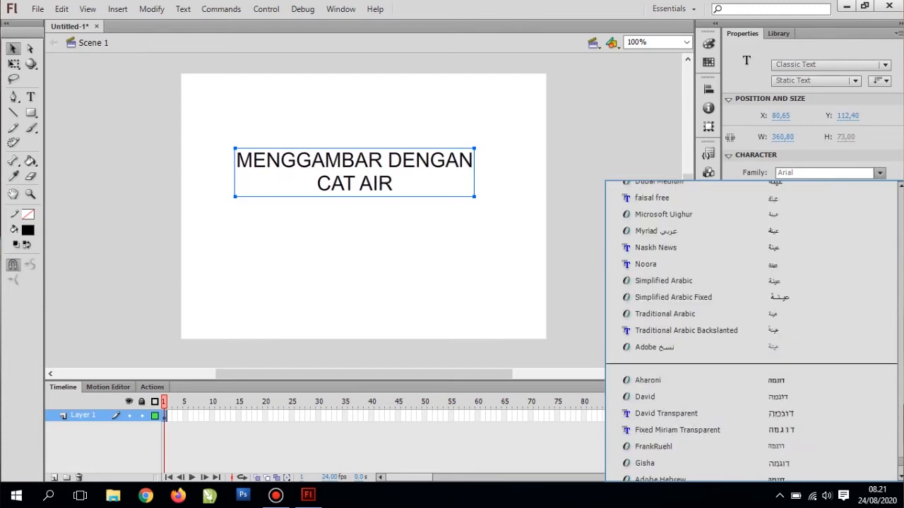
scroll(751, 331, up, 15)
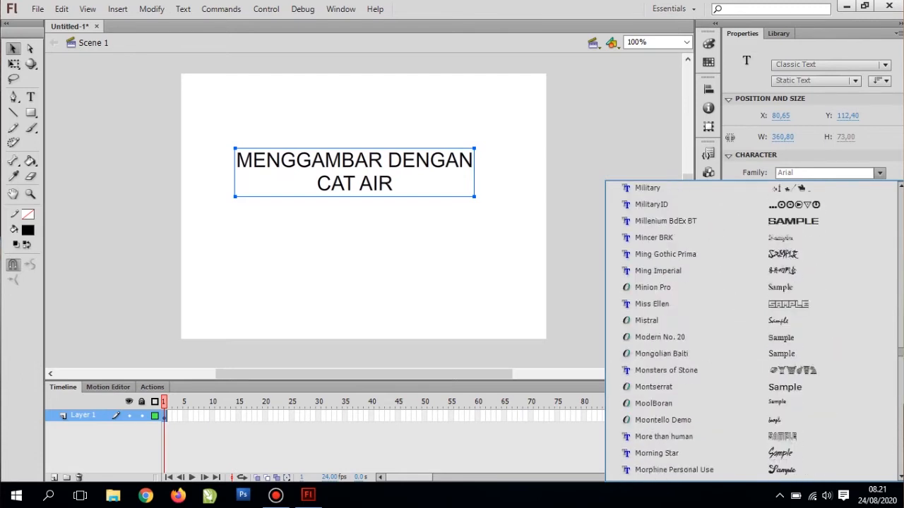
scroll(752, 332, up, 20)
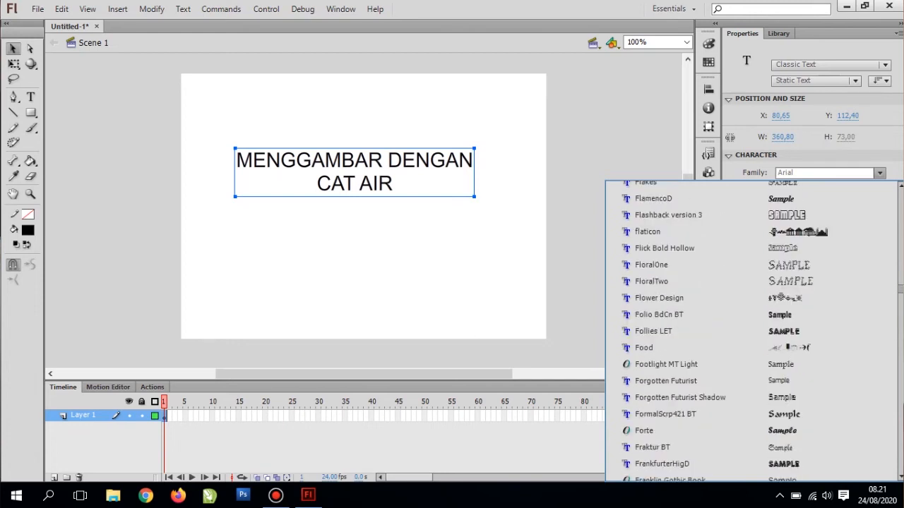
scroll(752, 332, up, 15)
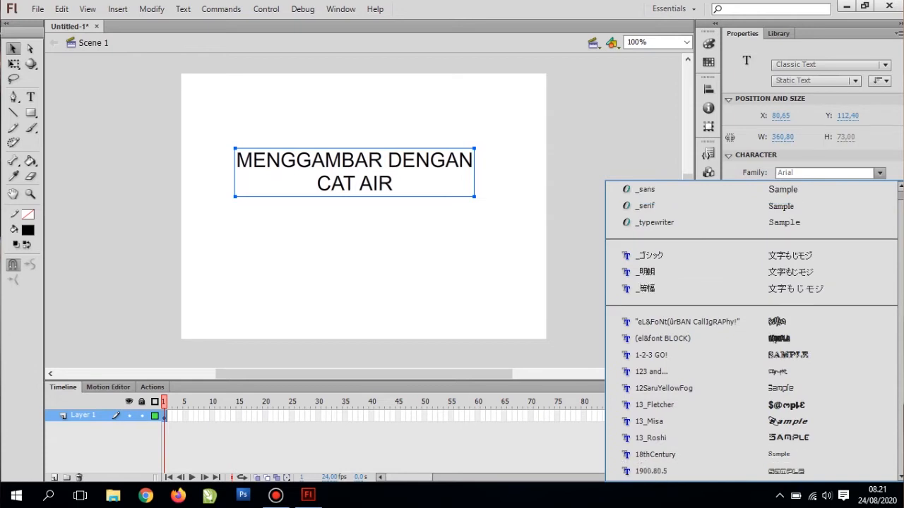
scroll(751, 282, down, 4)
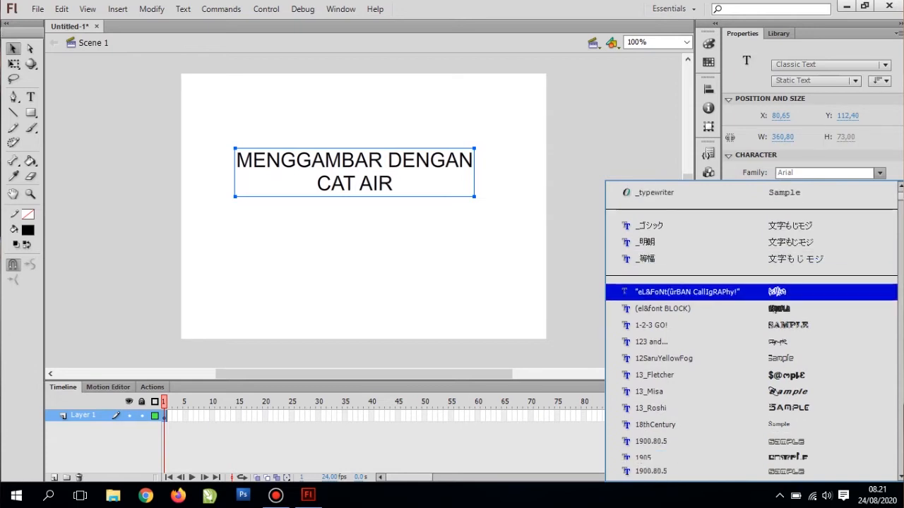
scroll(751, 332, down, 5)
scroll(752, 332, down, 3)
scroll(752, 332, down, 3)
scroll(752, 332, down, 6)
scroll(752, 332, down, 2)
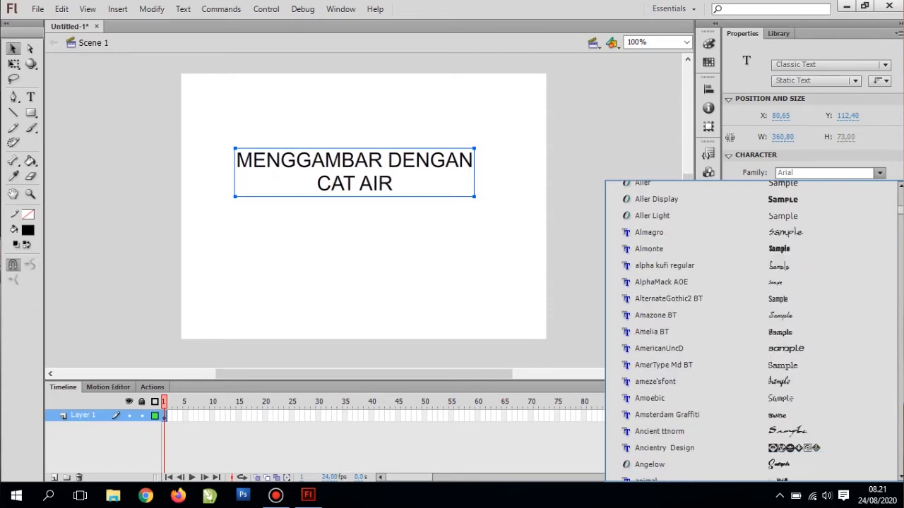
scroll(752, 332, down, 5)
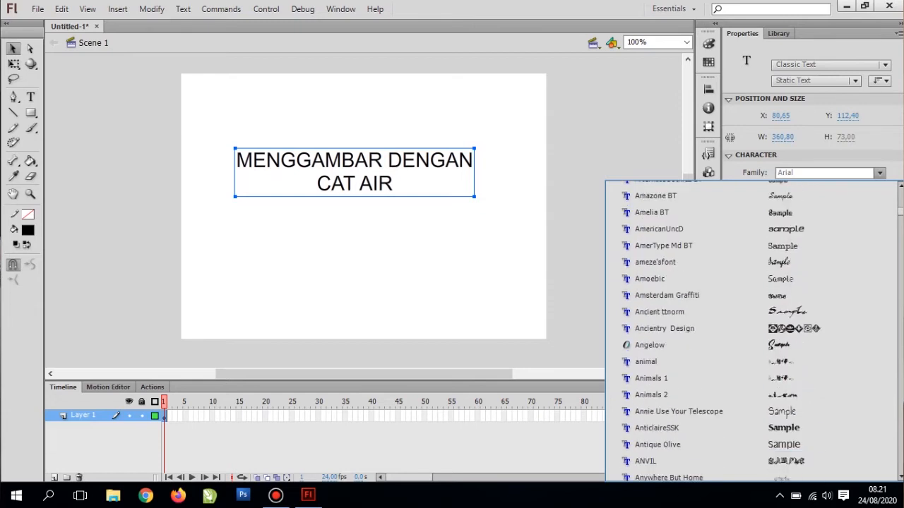
scroll(752, 331, down, 5)
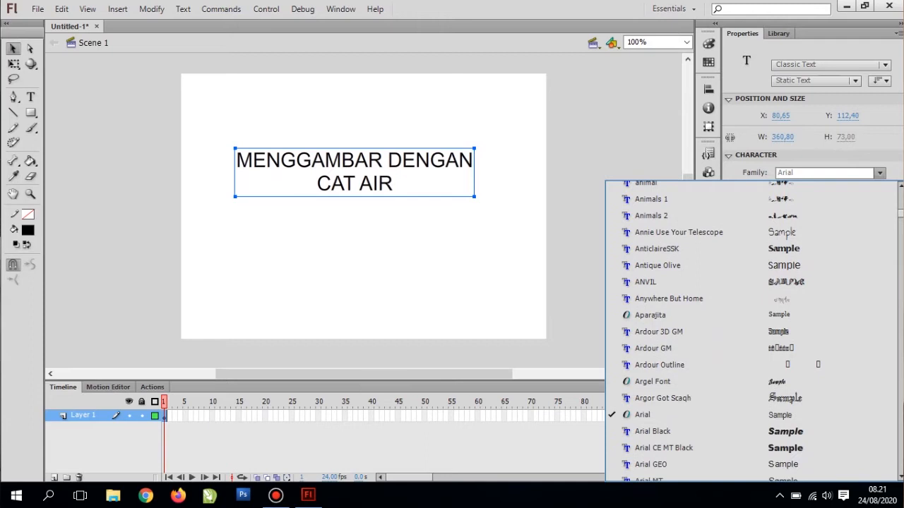
scroll(752, 332, down, 5)
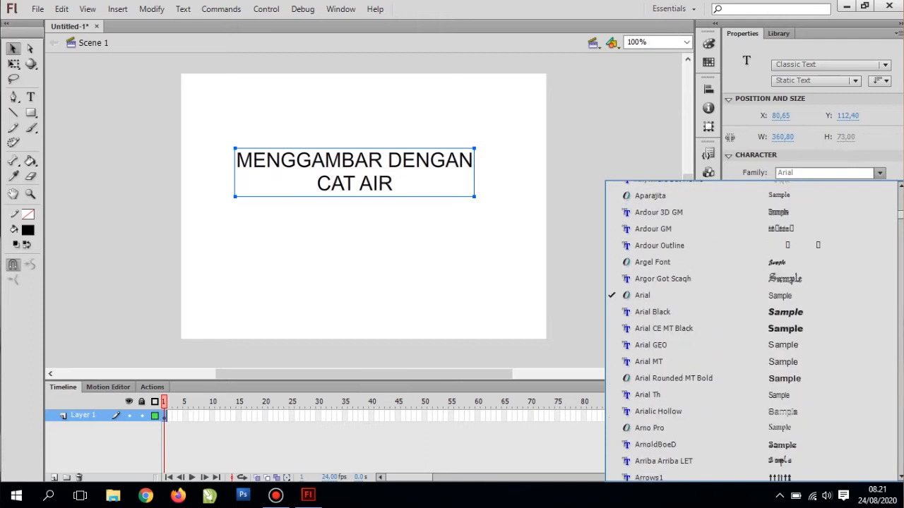
scroll(752, 331, down, 5)
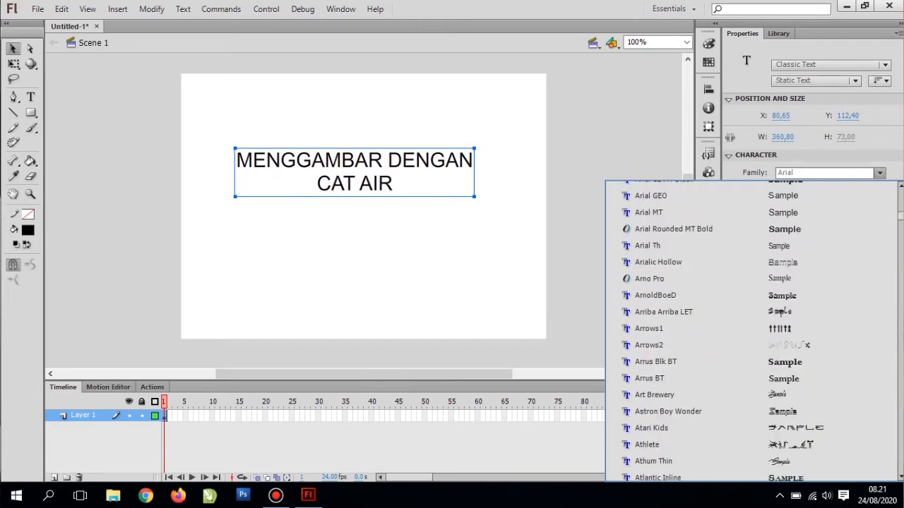
scroll(752, 332, down, 5)
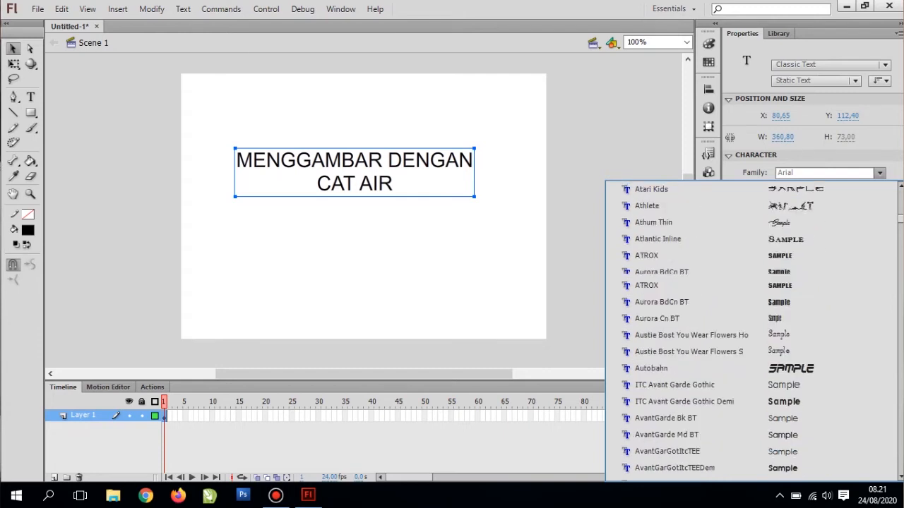
scroll(751, 331, down, 5)
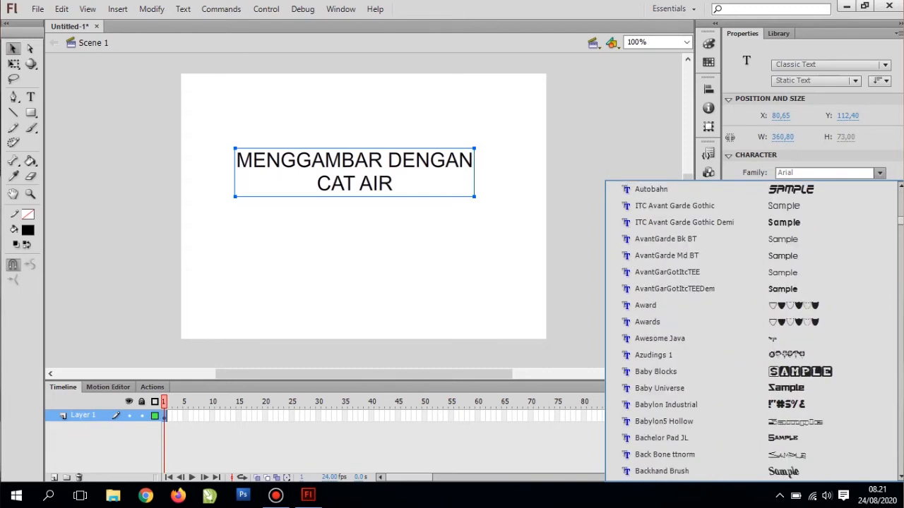
scroll(790, 286, down, 5)
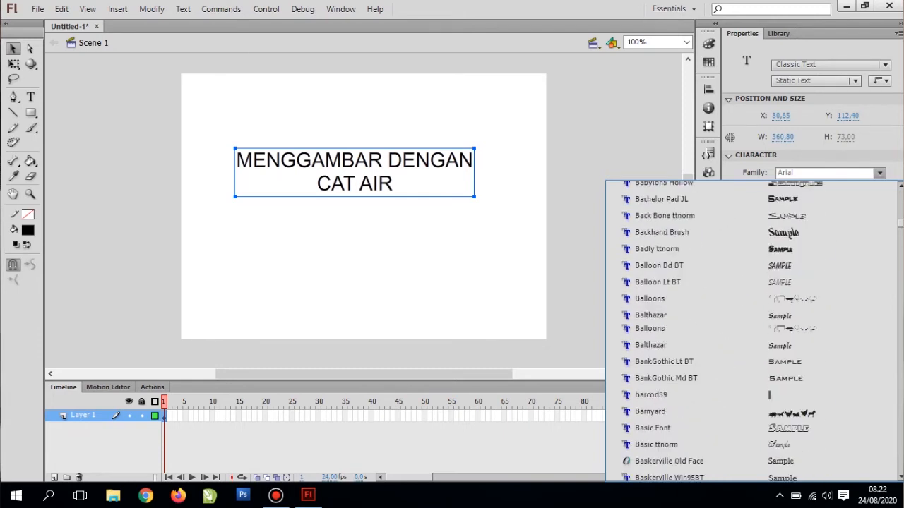
scroll(752, 332, down, 3)
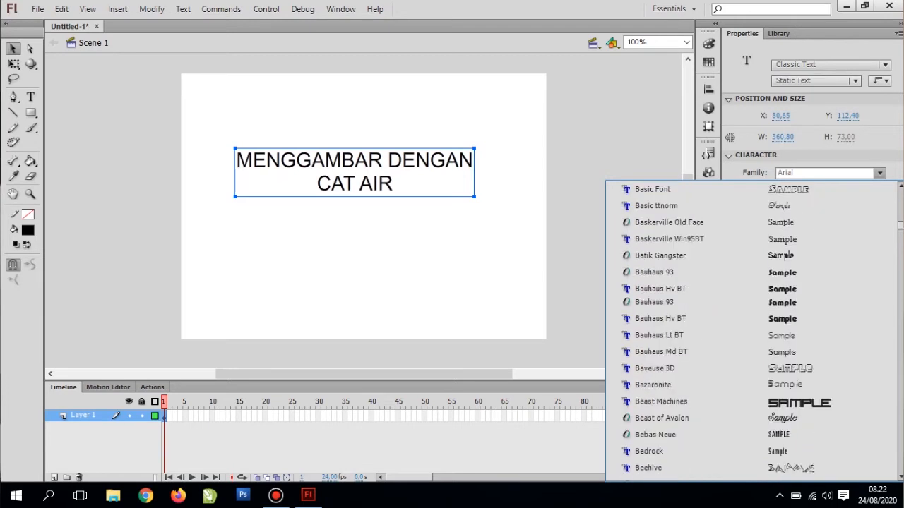
scroll(789, 196, down, 1)
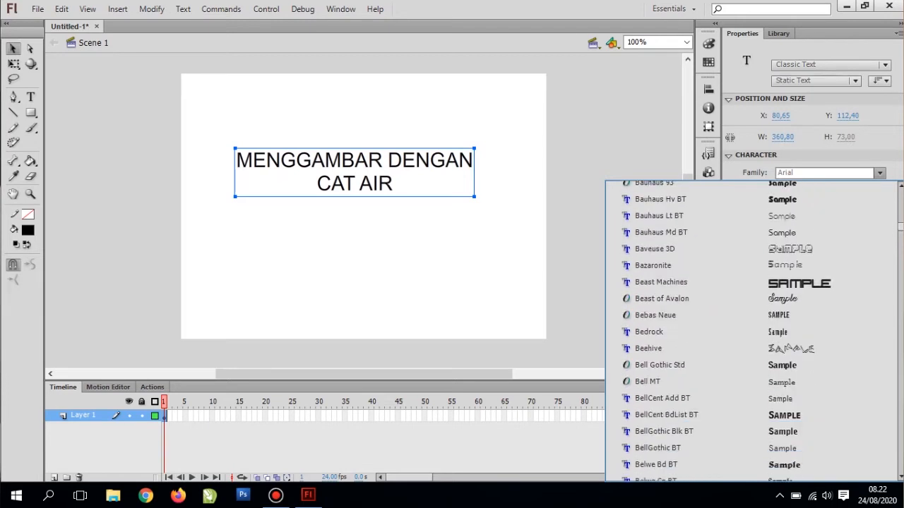
click(666, 414)
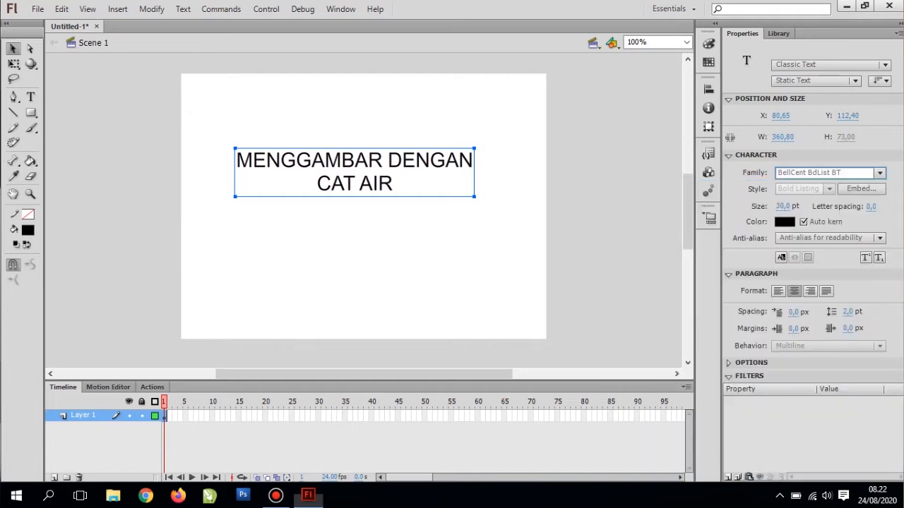
- Shift the title slightly to the right, to about X 97, to recenter it on the stage, and deselect it
drag(408, 163, 419, 163)
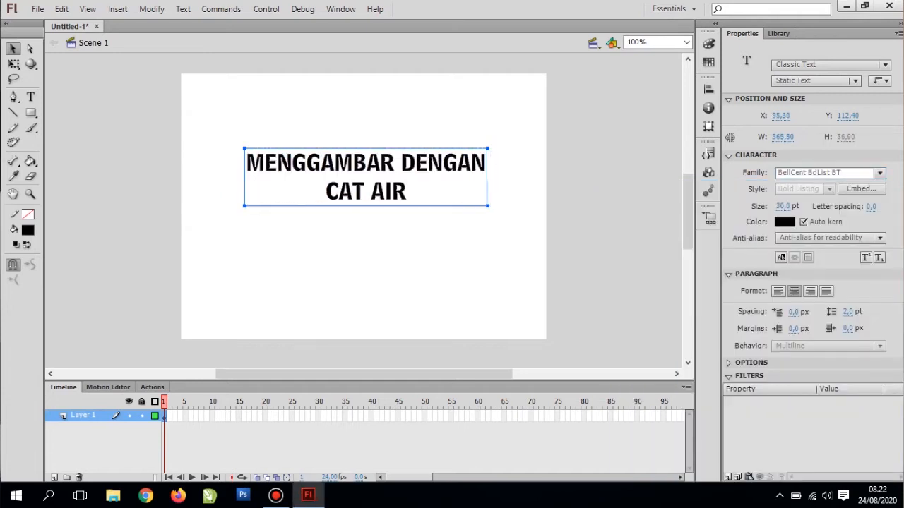
key(Right)
key(Right)
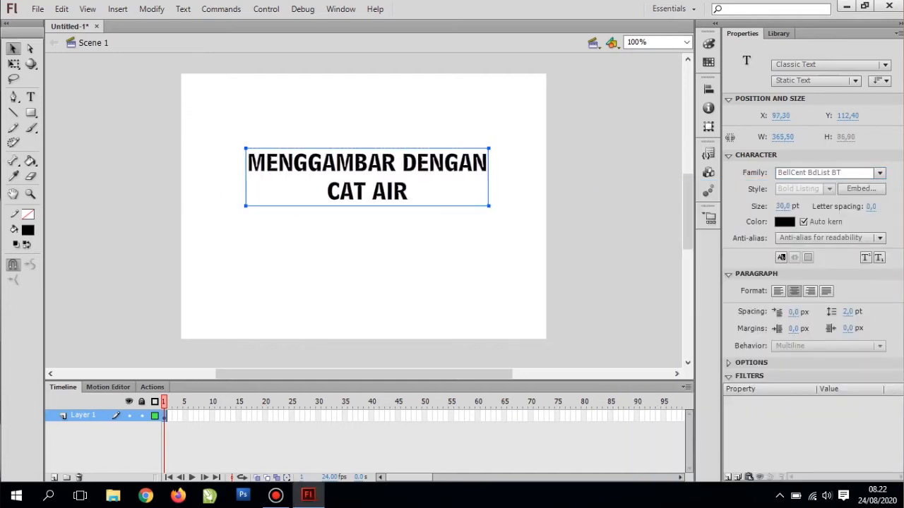
click(446, 243)
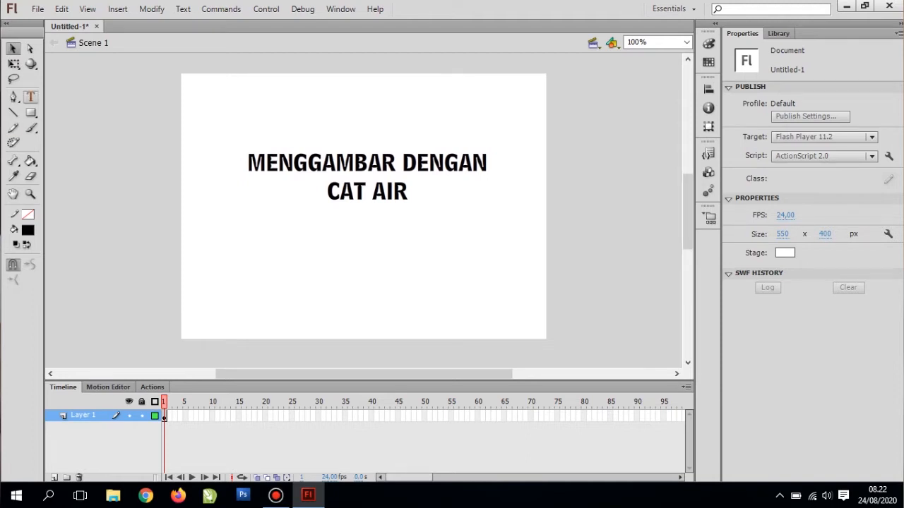
- Draw a red rectangle without a stroke, about 186 × 64 px, and center it below the title
click(30, 113)
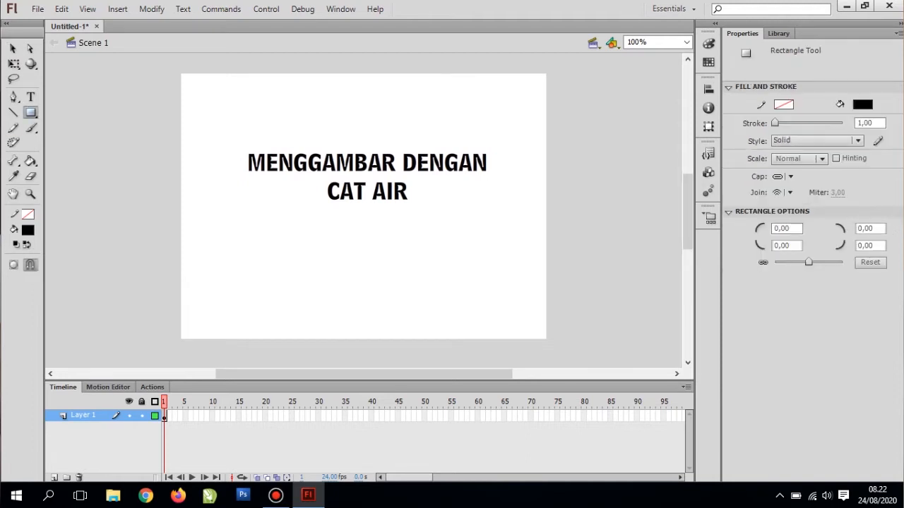
click(27, 230)
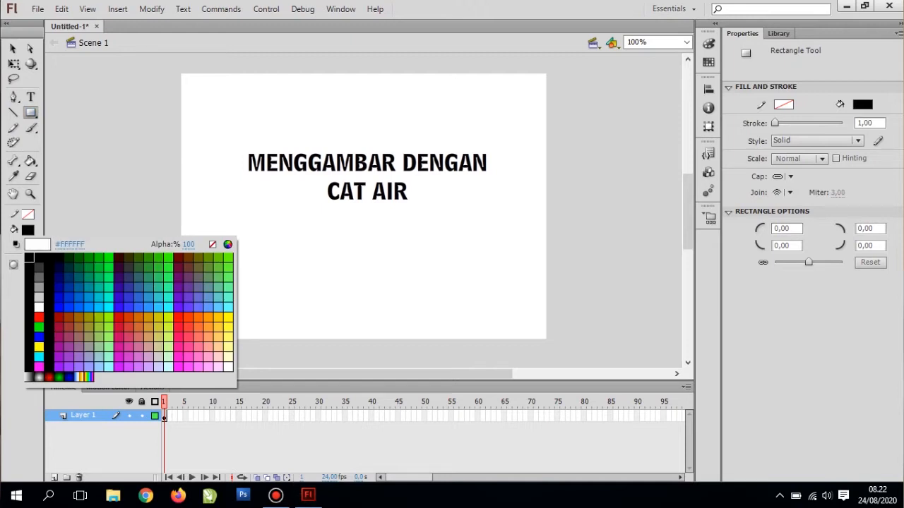
click(39, 316)
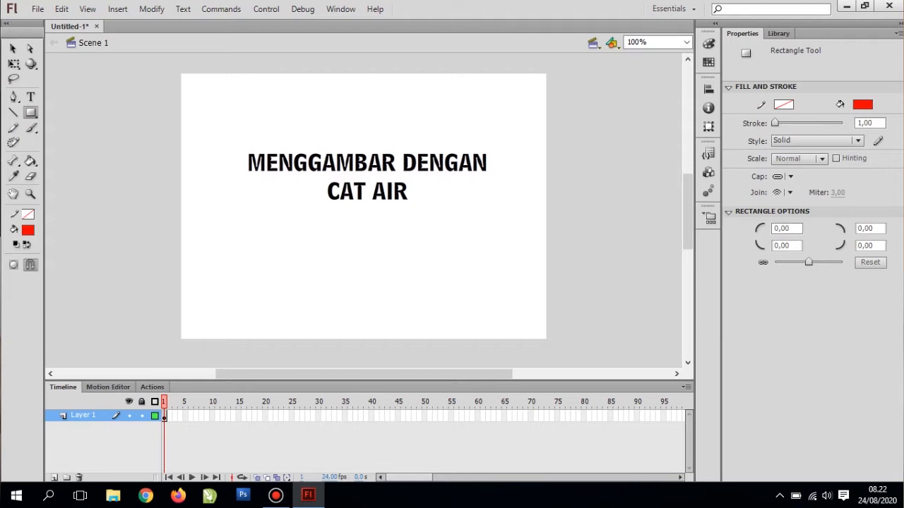
drag(287, 262, 411, 304)
key(v)
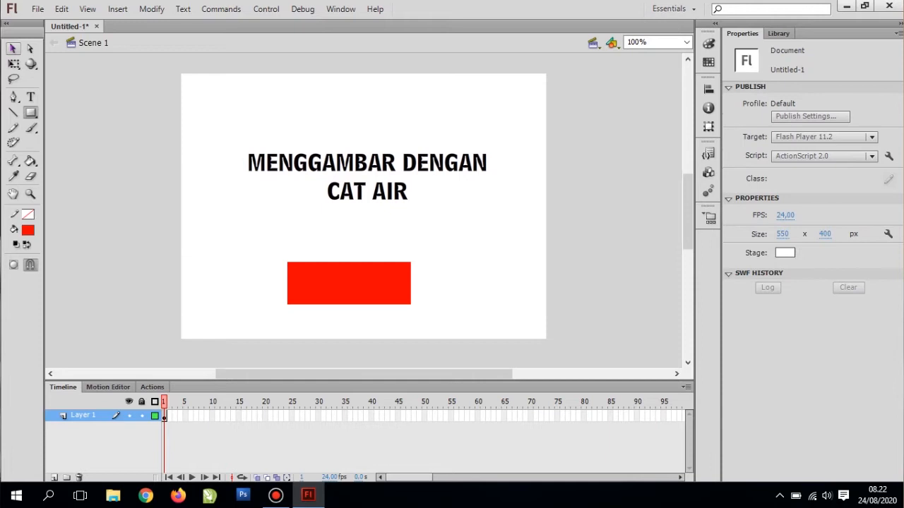
drag(317, 261, 366, 283)
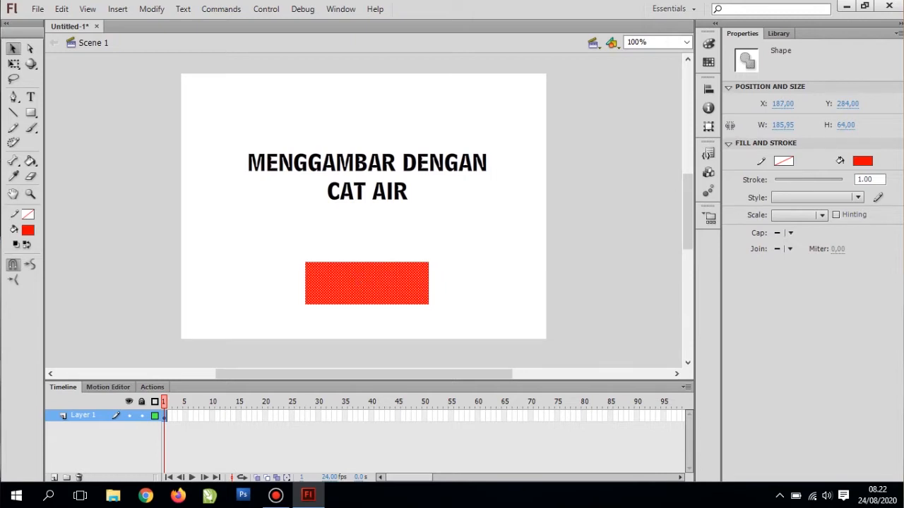
- Add the static text "MASUK" in red and center it between the title and the rectangle
click(30, 97)
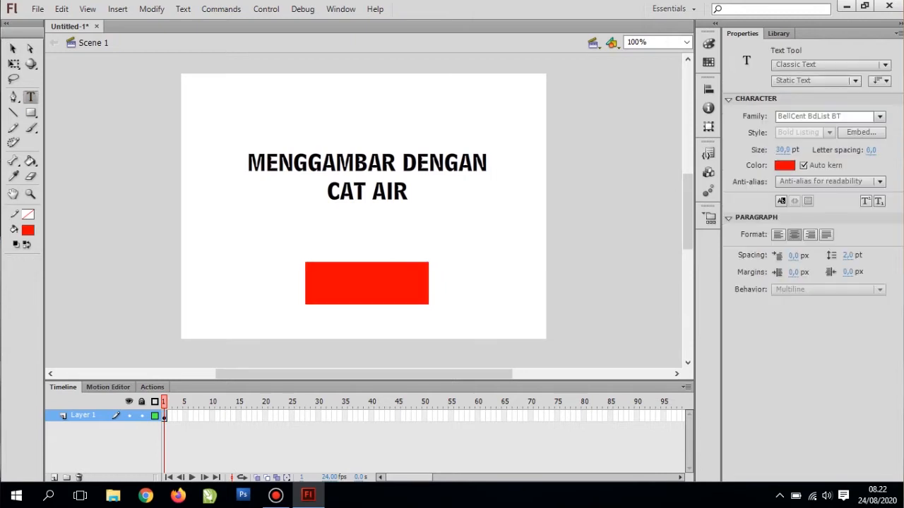
click(316, 224)
text(MASUK)
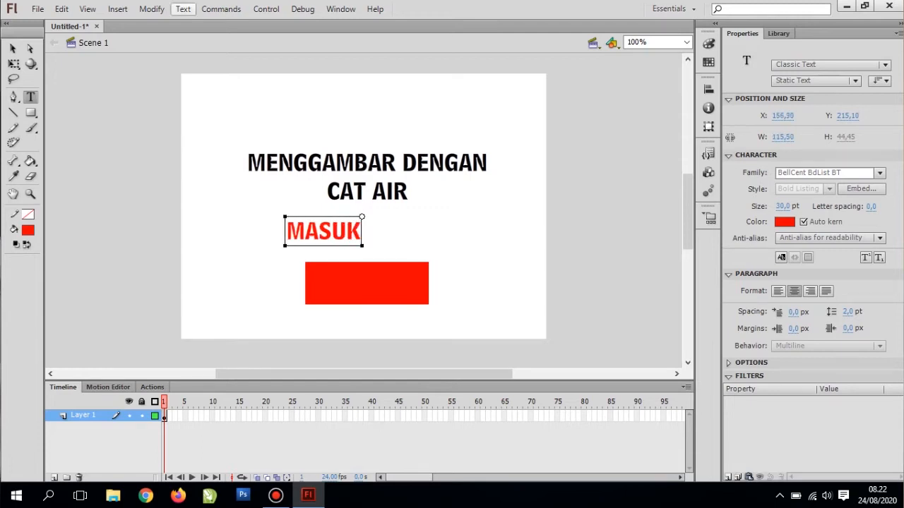
key(Escape)
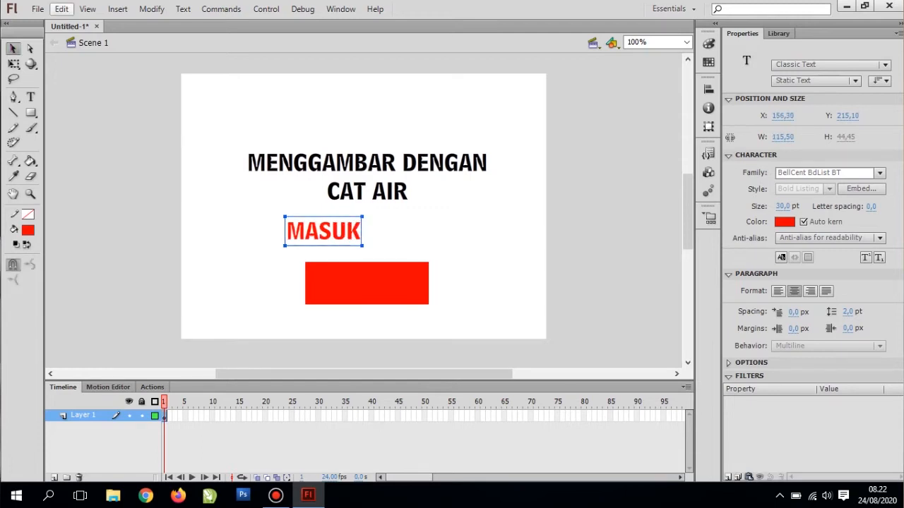
drag(325, 230, 371, 240)
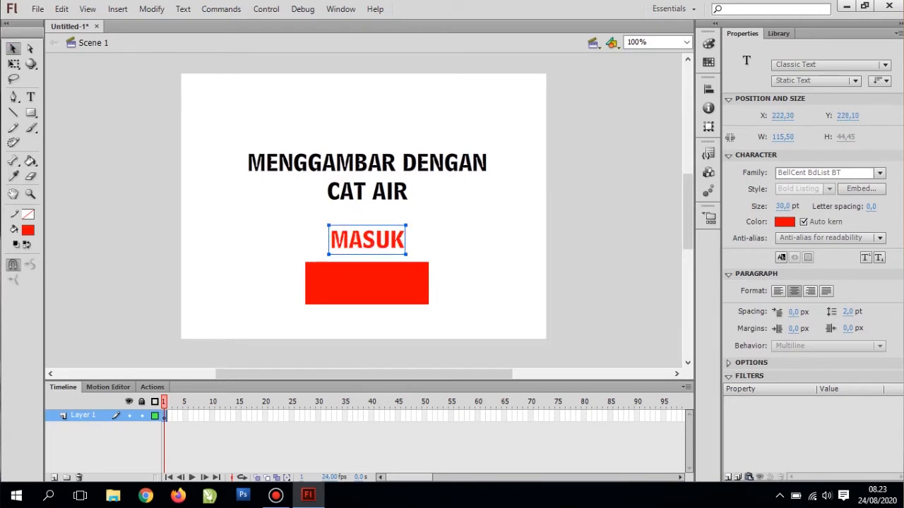
- Color the MASUK text white, move it onto the middle of the red rectangle, and deselect it
click(27, 229)
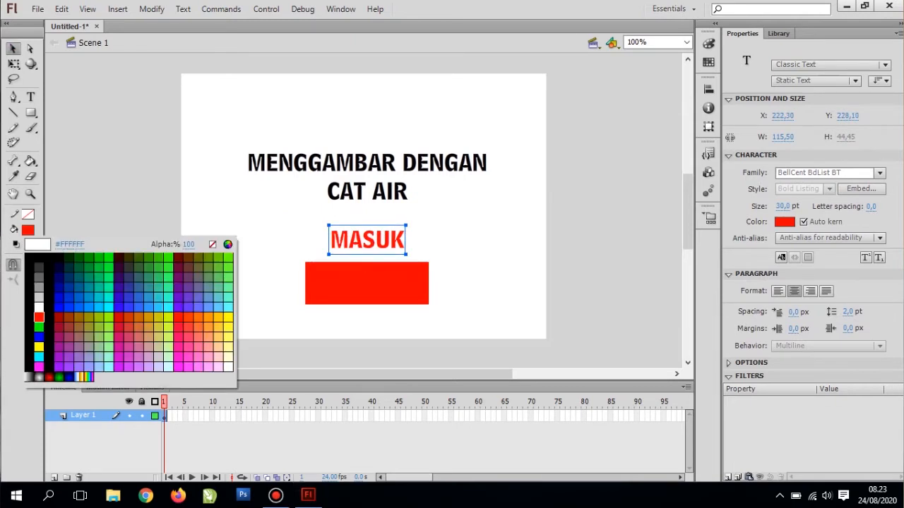
click(29, 304)
drag(365, 246, 367, 282)
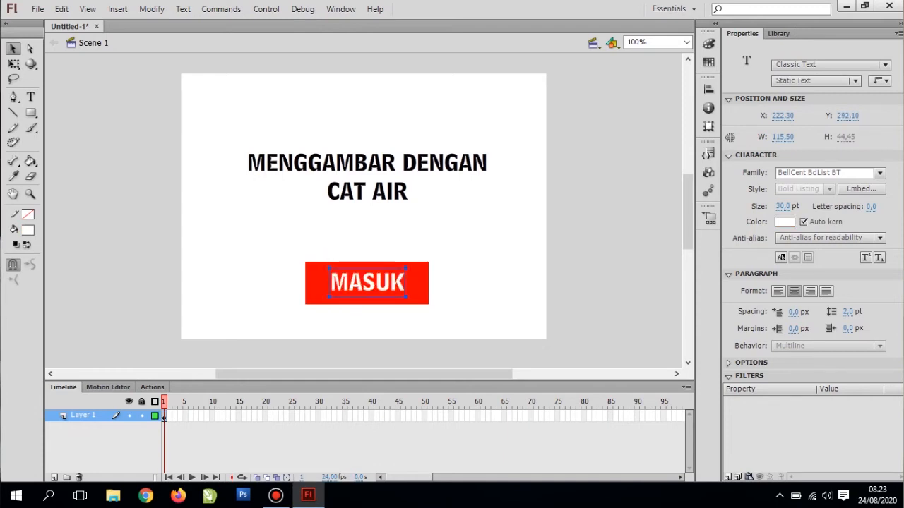
click(462, 283)
- Check the MASUK text's centering against the rectangle's Free Transform center point, and deselect the rectangle
click(417, 286)
key(q)
click(367, 283)
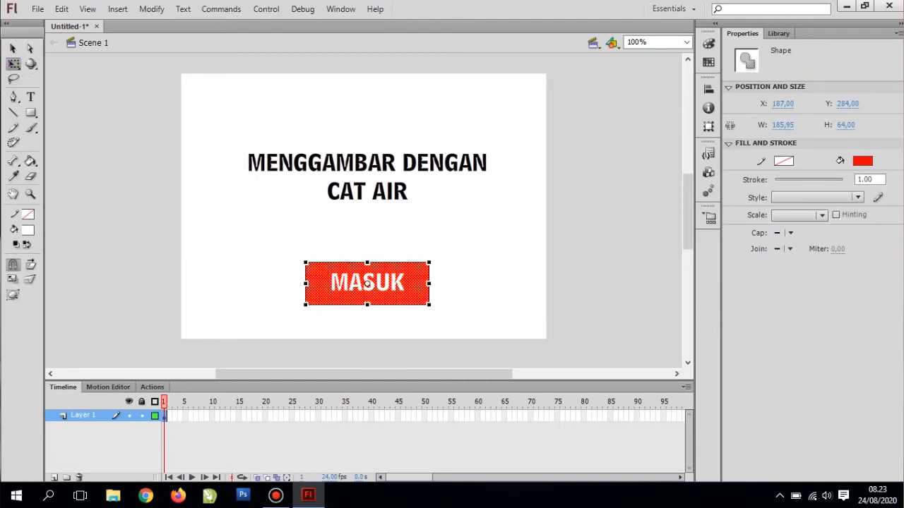
click(12, 49)
click(127, 141)
- Select the red rectangle together with its MASUK text and begin converting them to a symbol named Masuk
drag(287, 250, 448, 316)
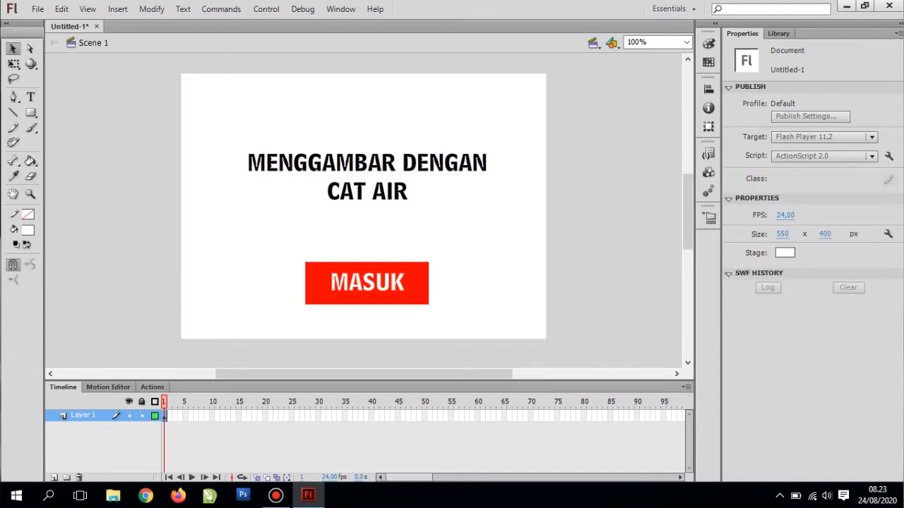
right_click(361, 169)
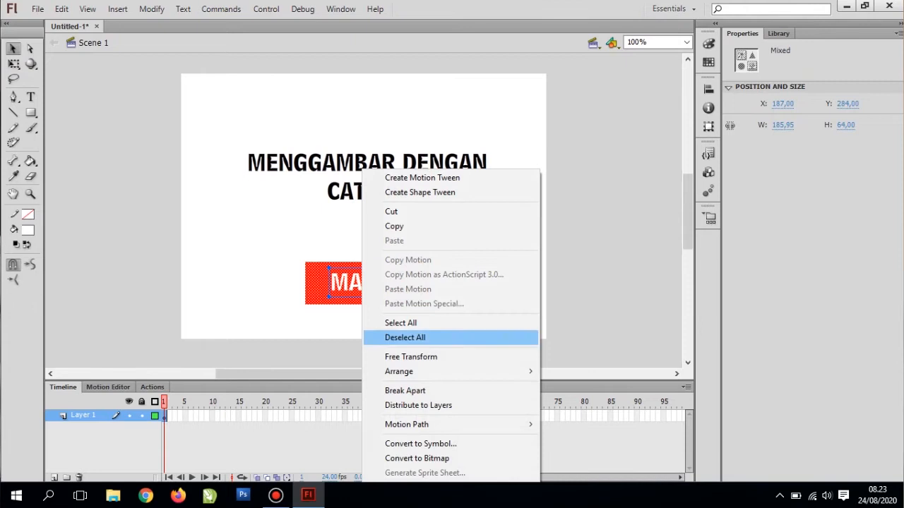
click(420, 443)
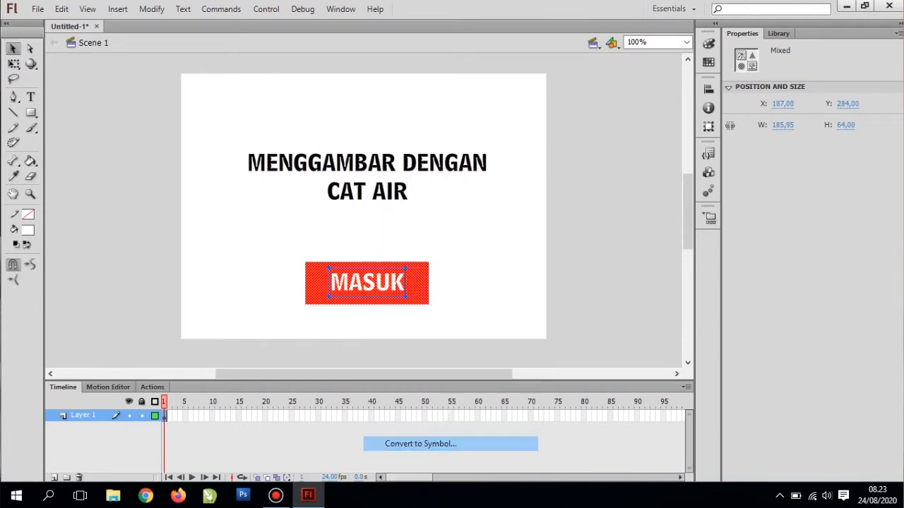
click(524, 44)
click(351, 43)
drag(350, 43, 320, 43)
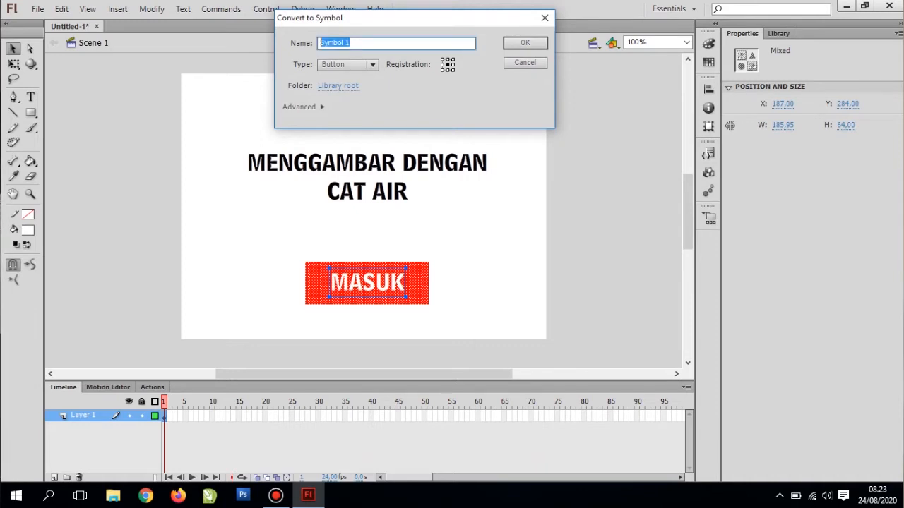
text(Masuk)
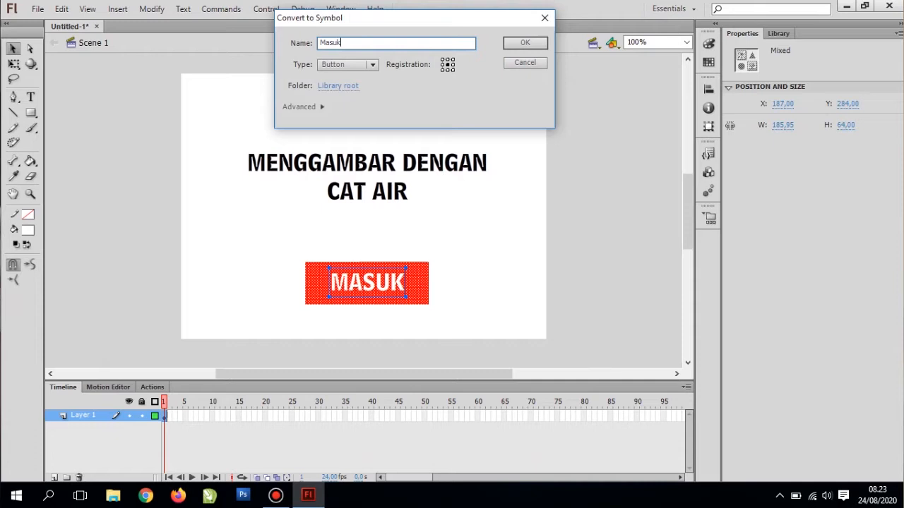
- Finish the symbol conversion with the type Button and check the new symbol in the document's library
click(372, 65)
click(345, 93)
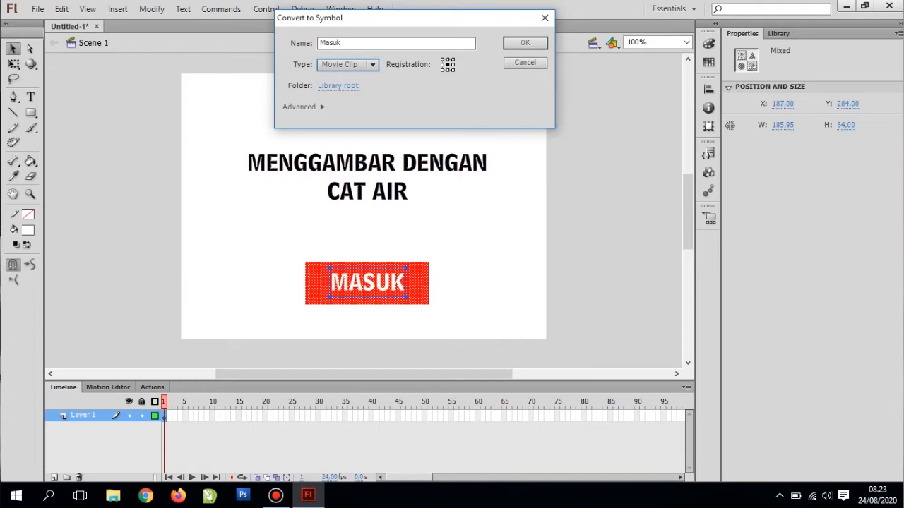
click(372, 65)
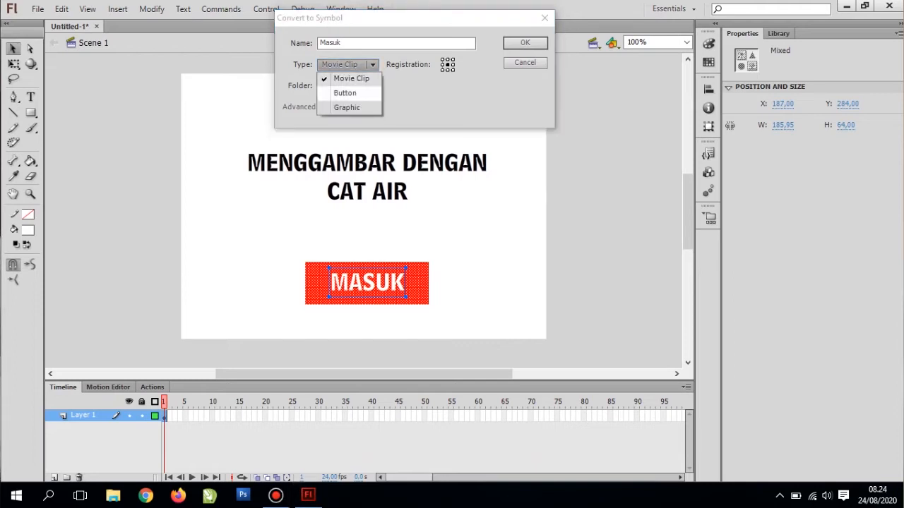
click(345, 93)
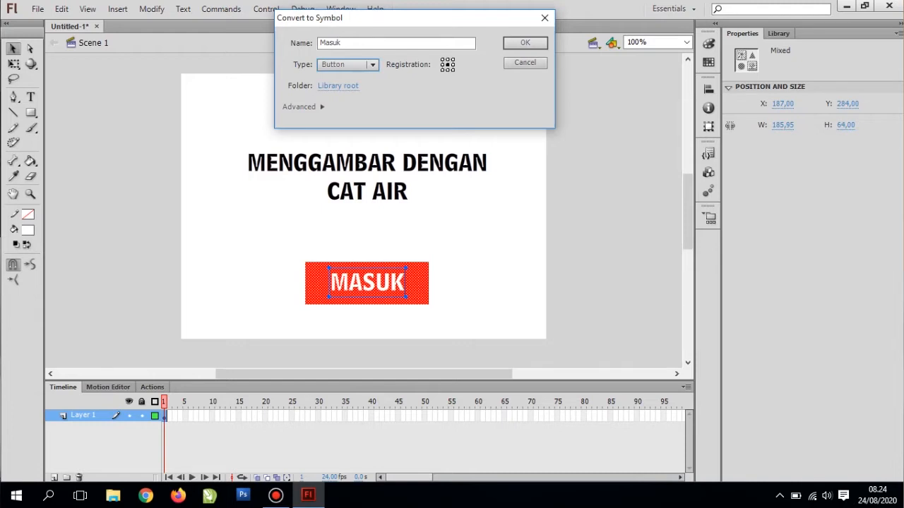
click(525, 42)
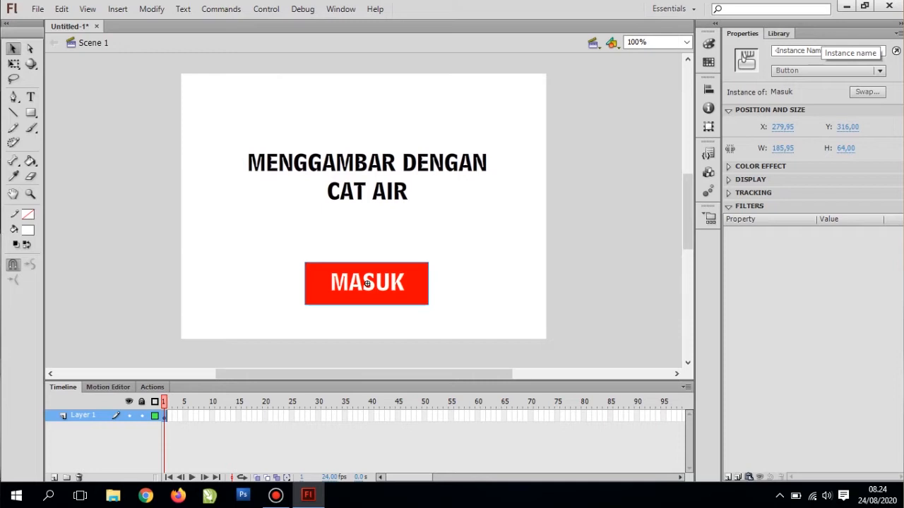
click(779, 33)
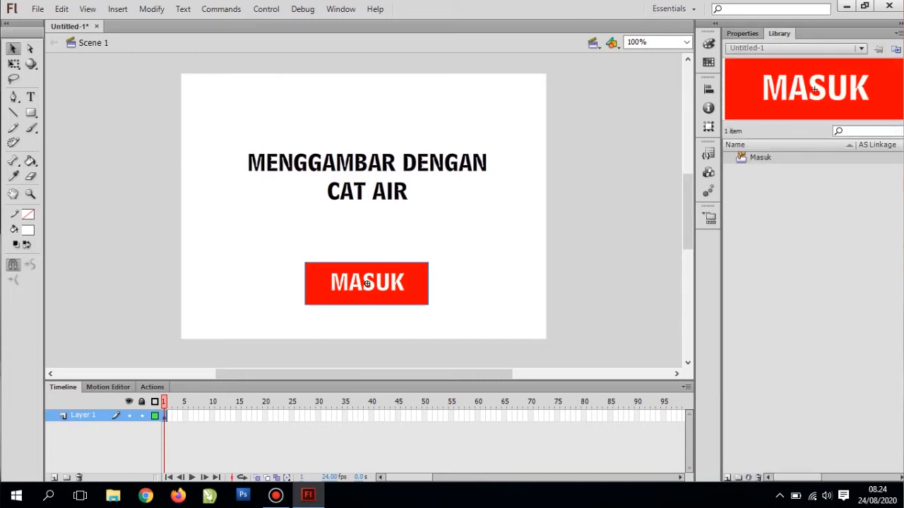
click(742, 33)
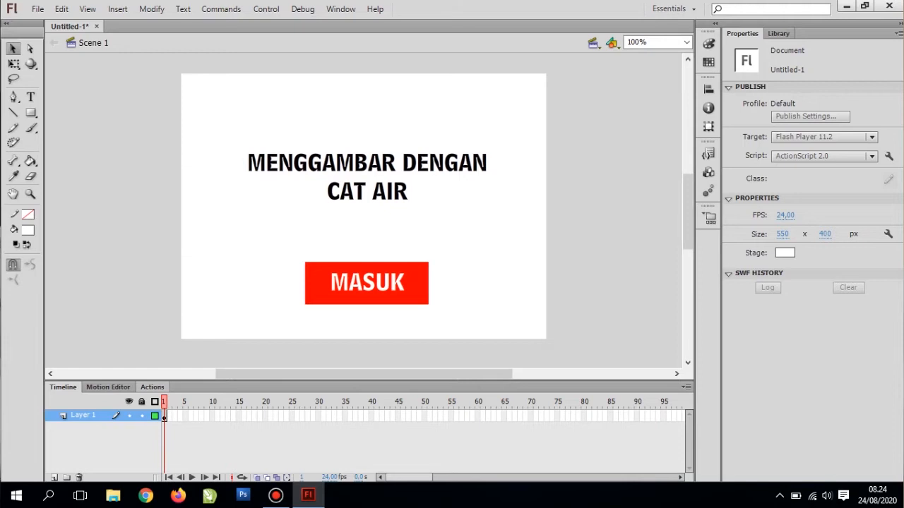
- Add the script stop(); to frame 1 of Layer 1 and bring the whole stage back into view with the timeline
key(F9)
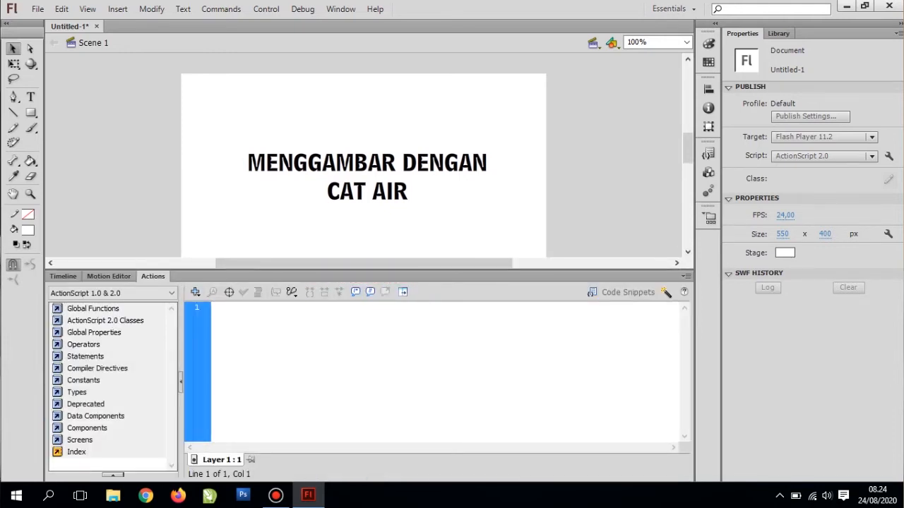
text(sto)
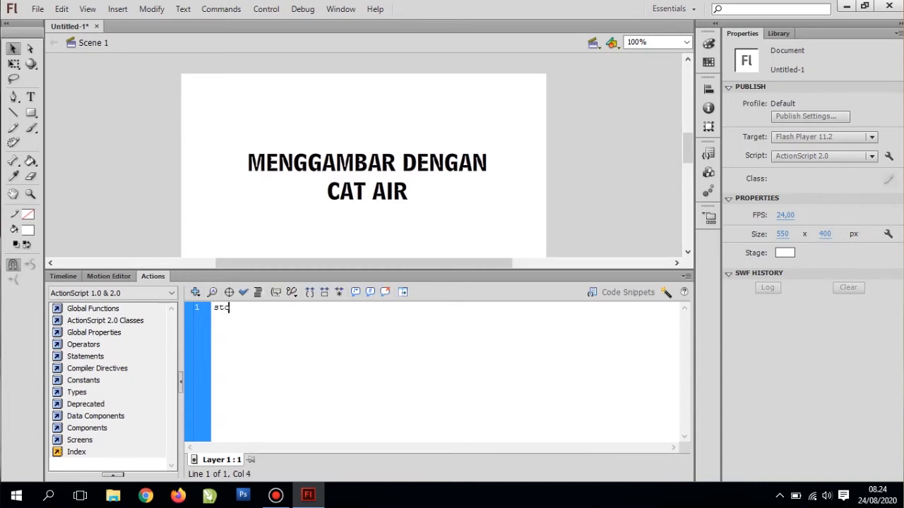
text(p();)
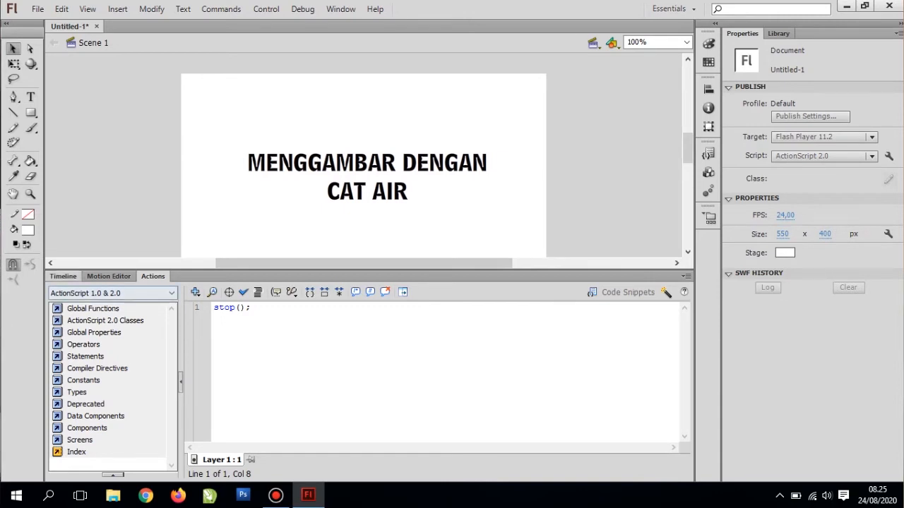
click(63, 277)
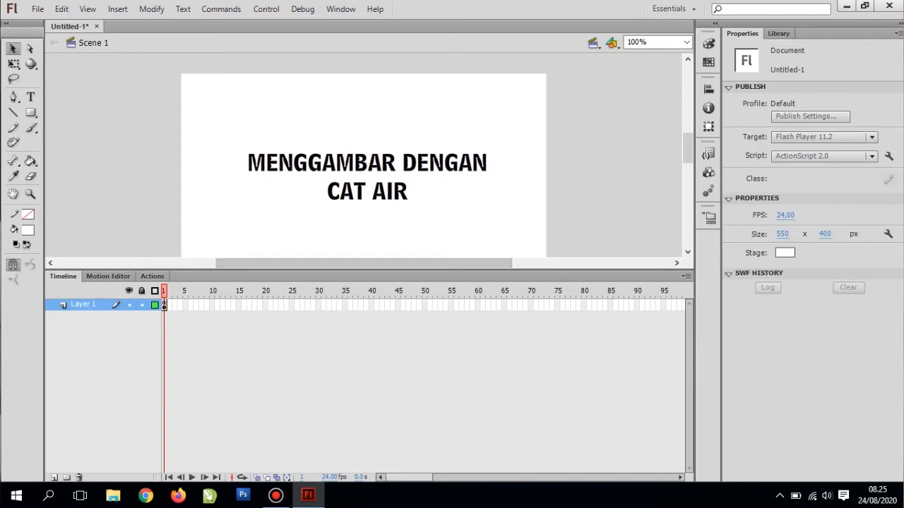
drag(367, 270, 367, 358)
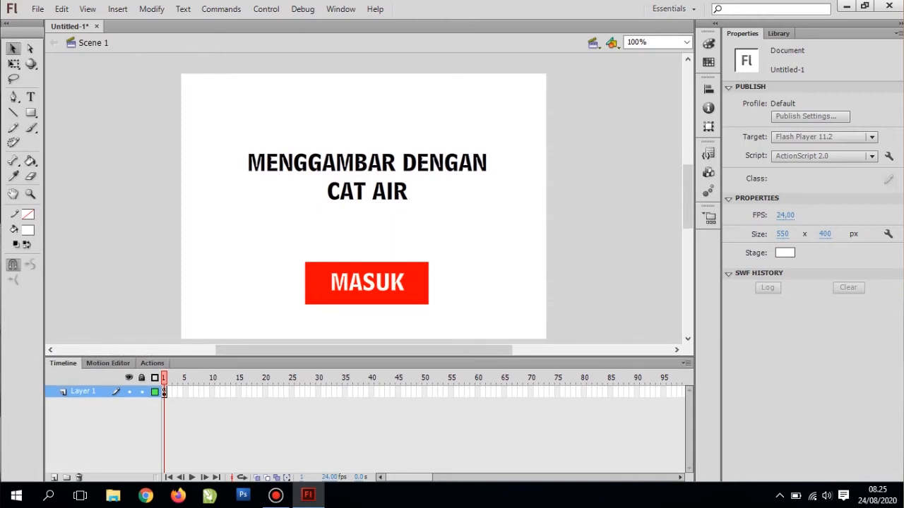
- Attach the script on(press){gotoAndPlay(2);} to the MASUK button instance
click(366, 283)
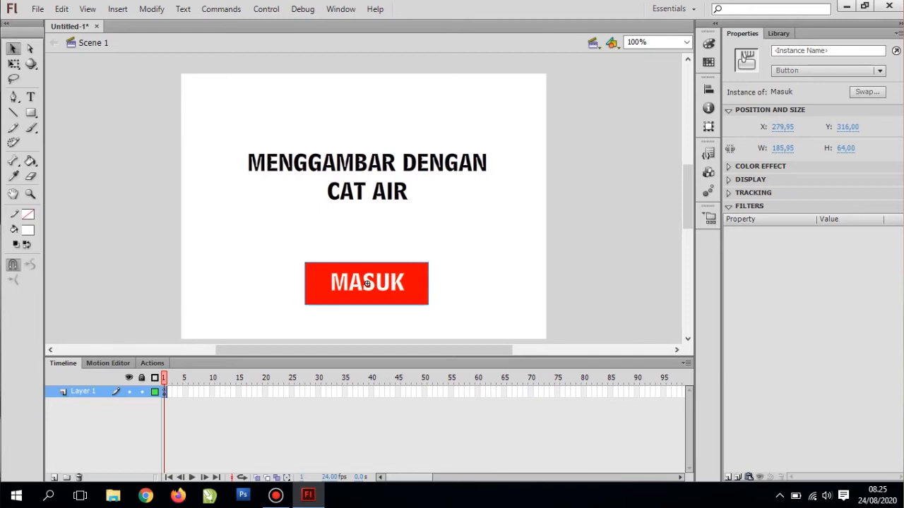
click(480, 282)
click(366, 283)
key(F9)
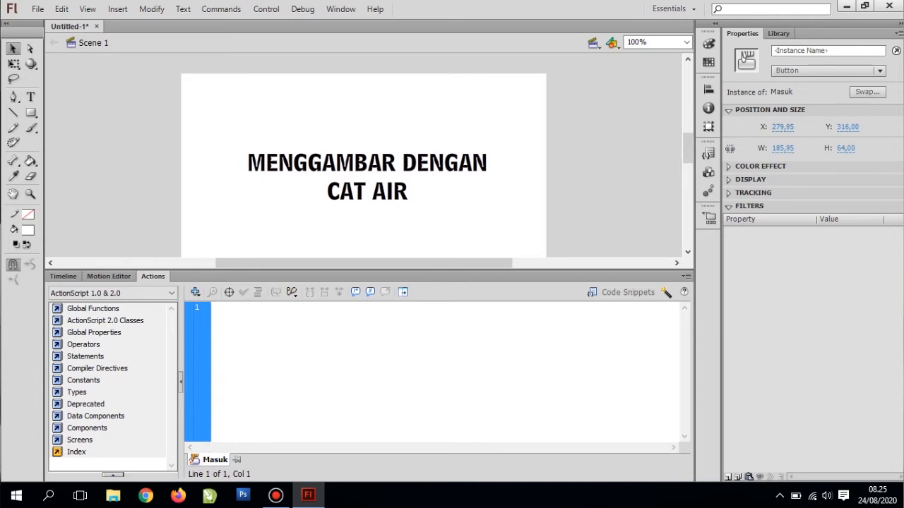
text(on()
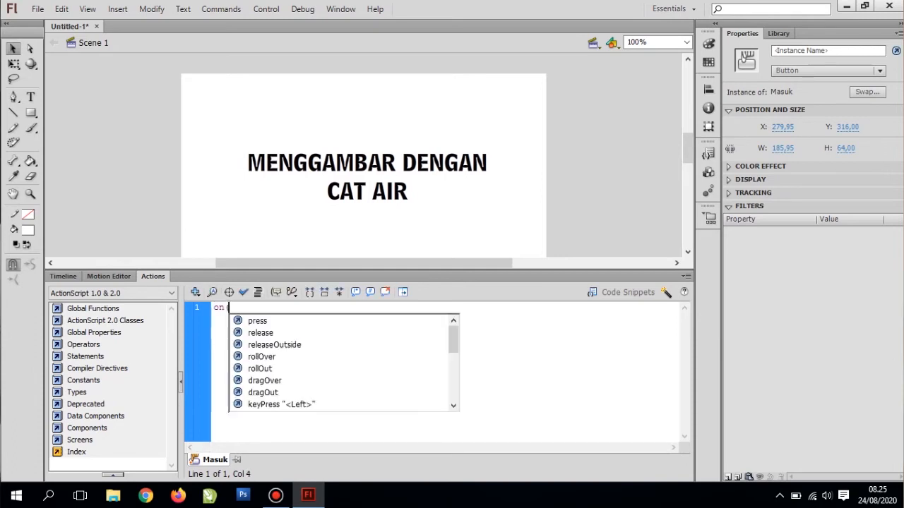
text(press)
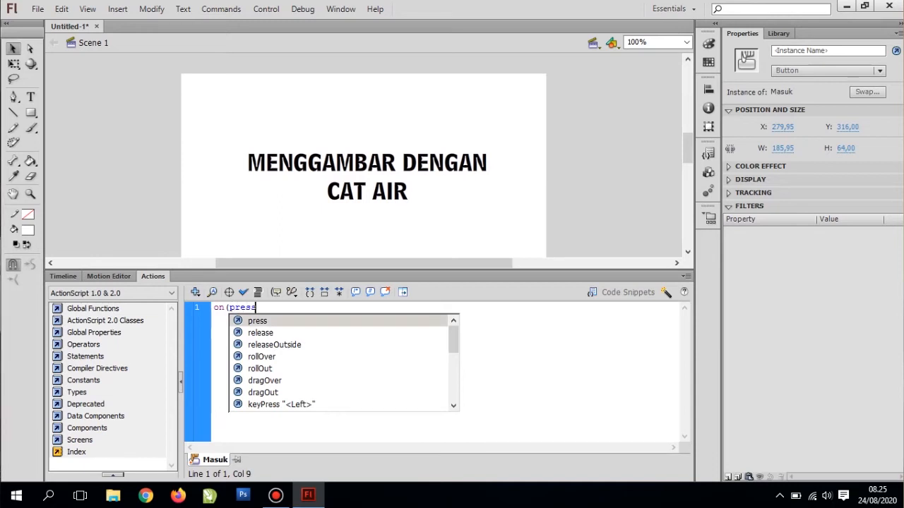
key(Escape)
text(){g)
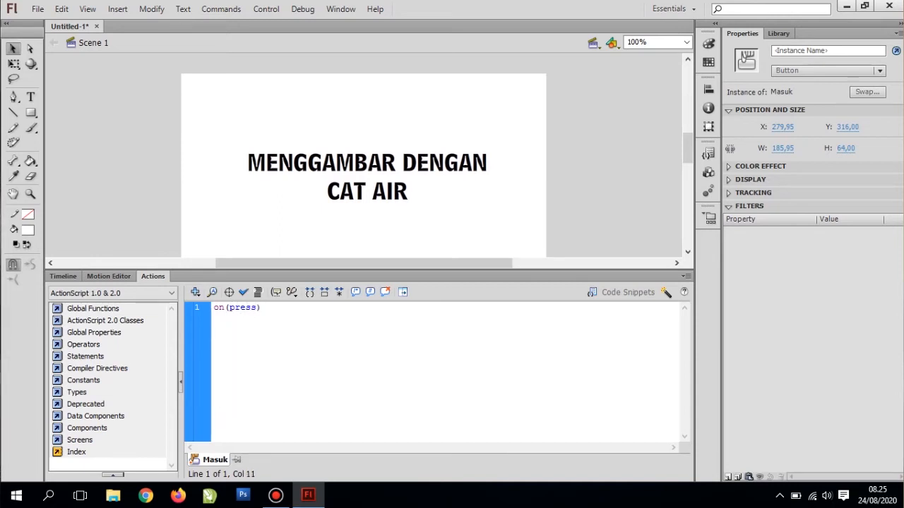
text(ot)
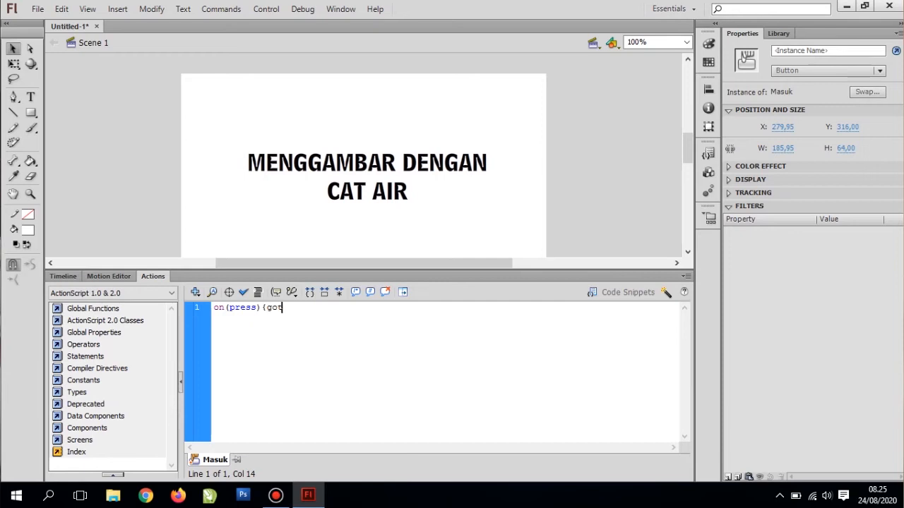
text(oAndPlay()
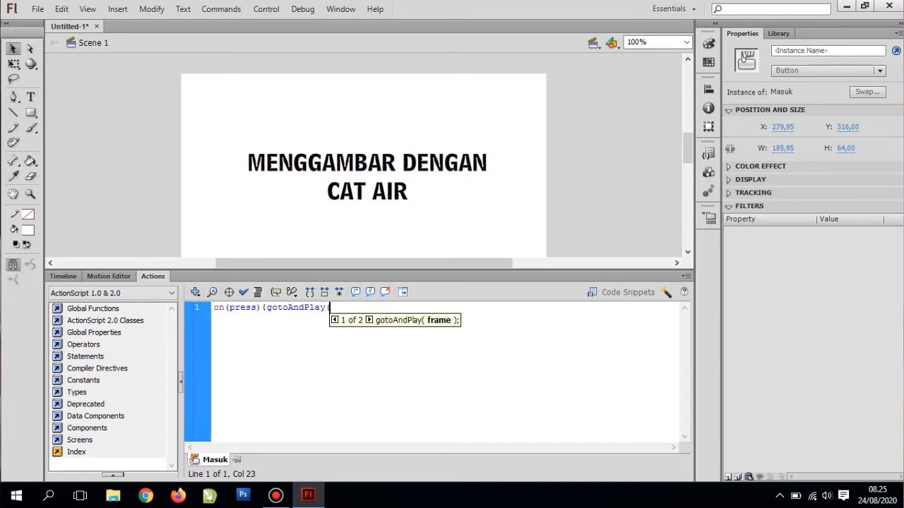
text(2))
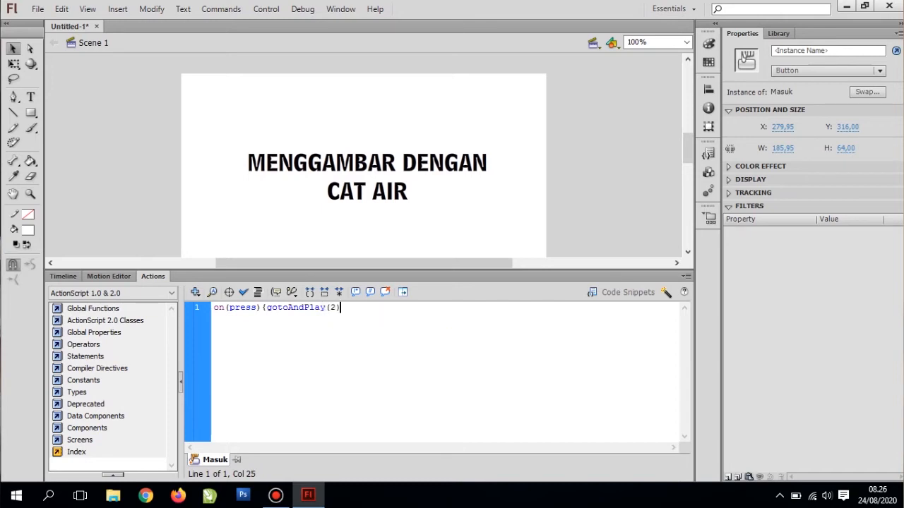
text(;})
click(613, 190)
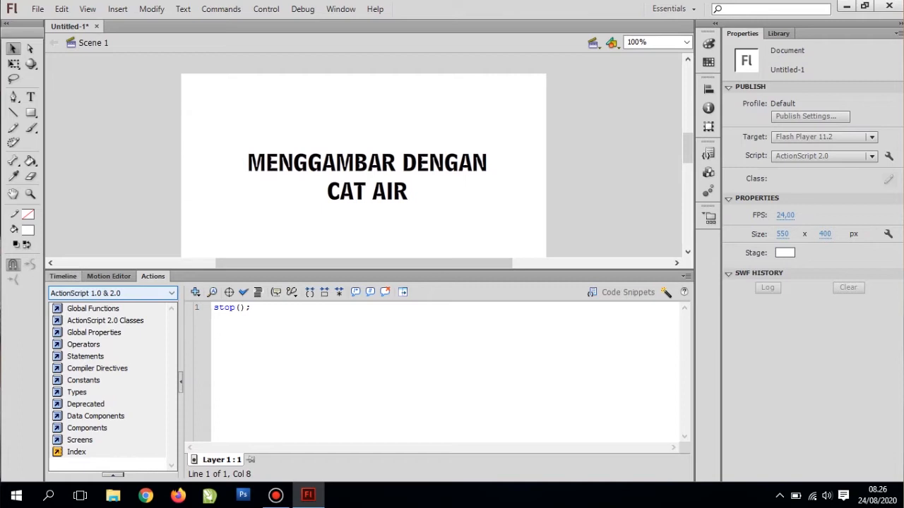
- Insert a blank keyframe at frame 2 of Layer 1 and enlarge the stage area to show the whole empty stage
click(63, 276)
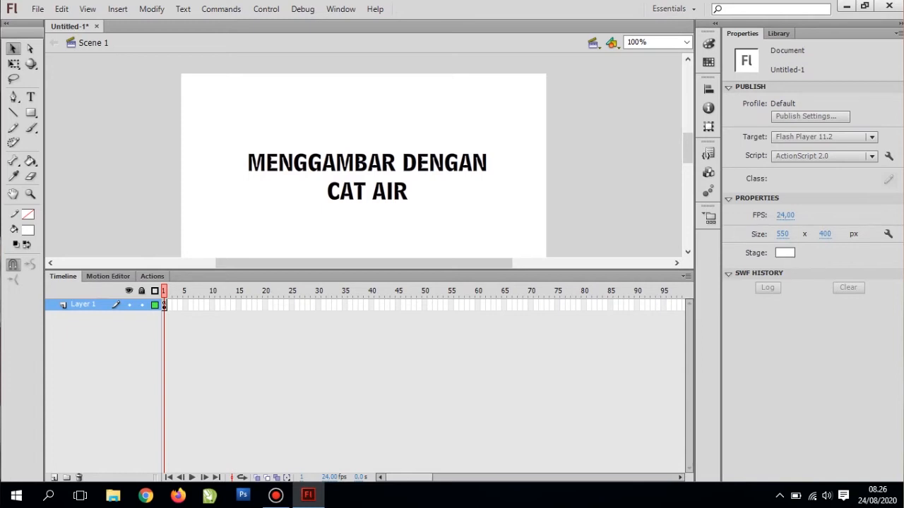
right_click(165, 305)
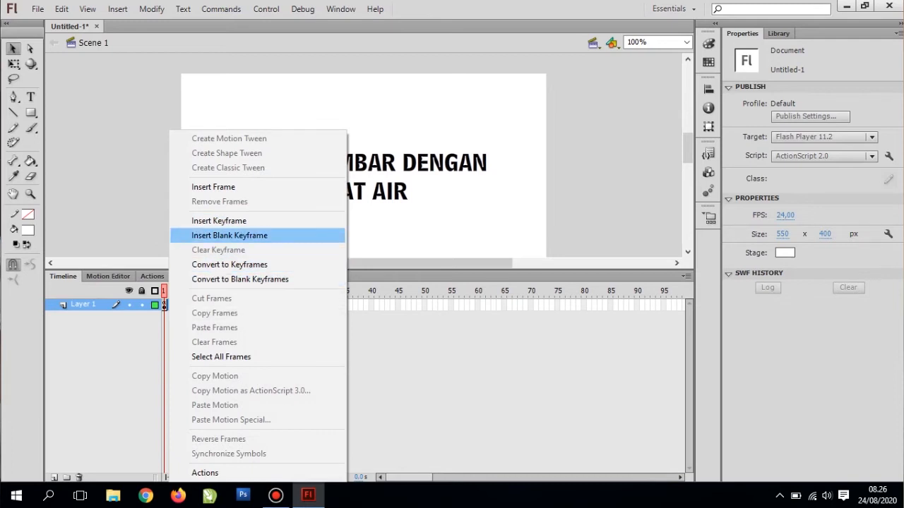
click(229, 235)
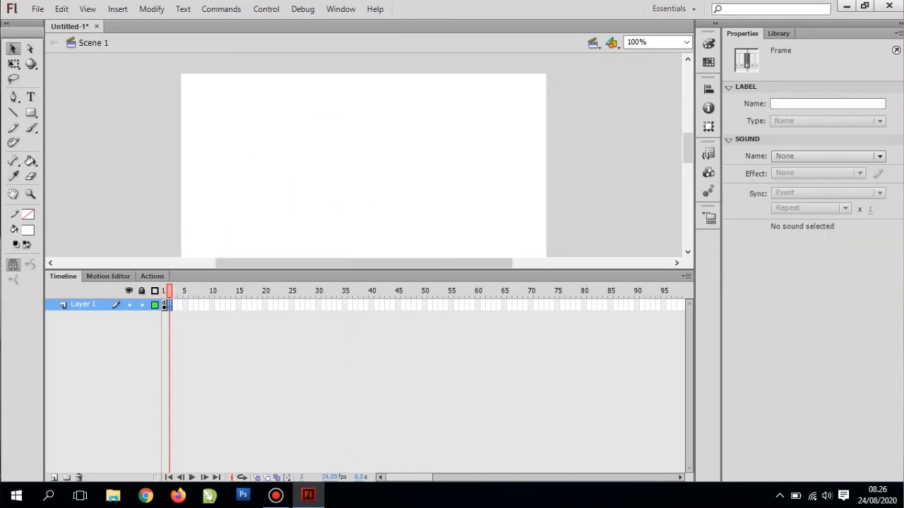
drag(367, 271, 367, 394)
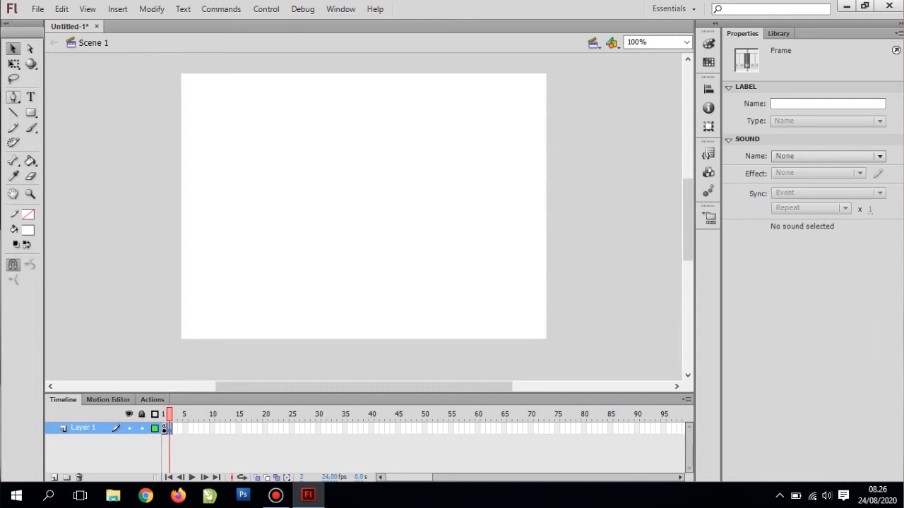
- Add the title text "Home" to frame 2, colour it black (#000000) and place it at the stage's upper centre, about X 238, Y 32
click(30, 97)
click(310, 83)
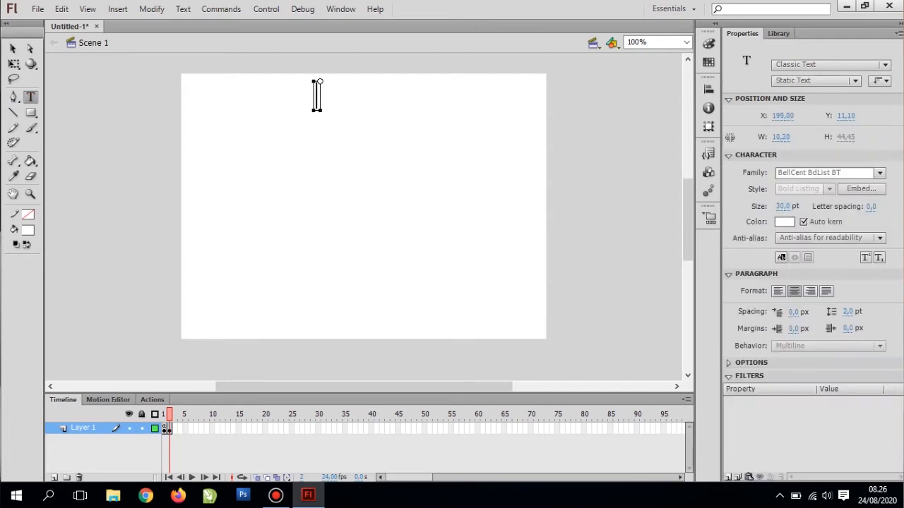
text(Home)
click(12, 48)
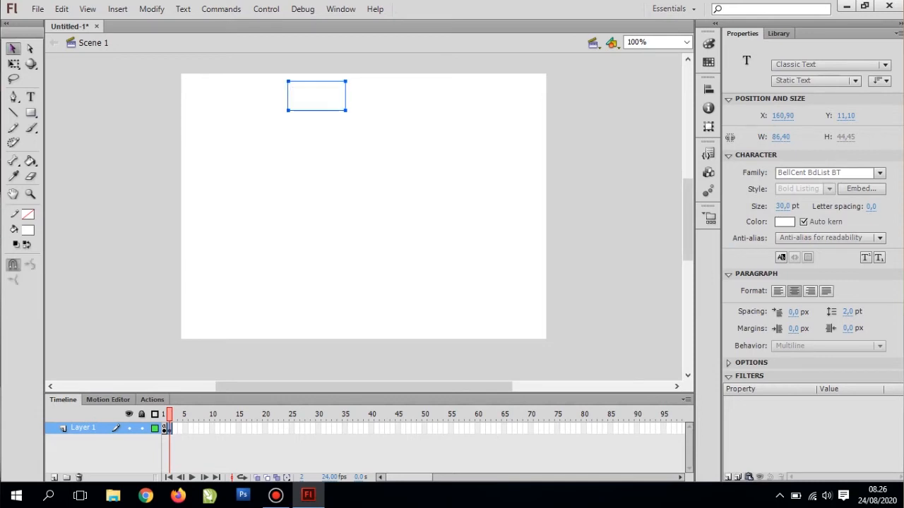
click(28, 229)
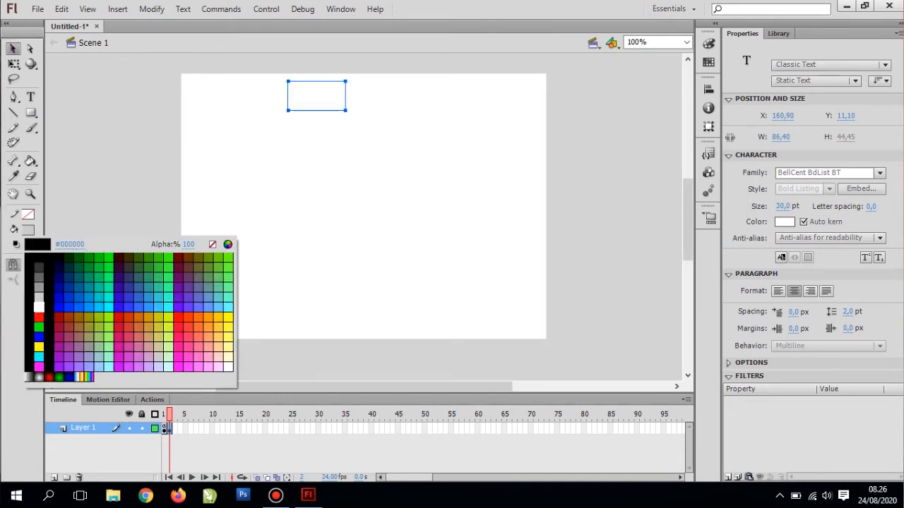
click(38, 258)
drag(313, 95, 365, 108)
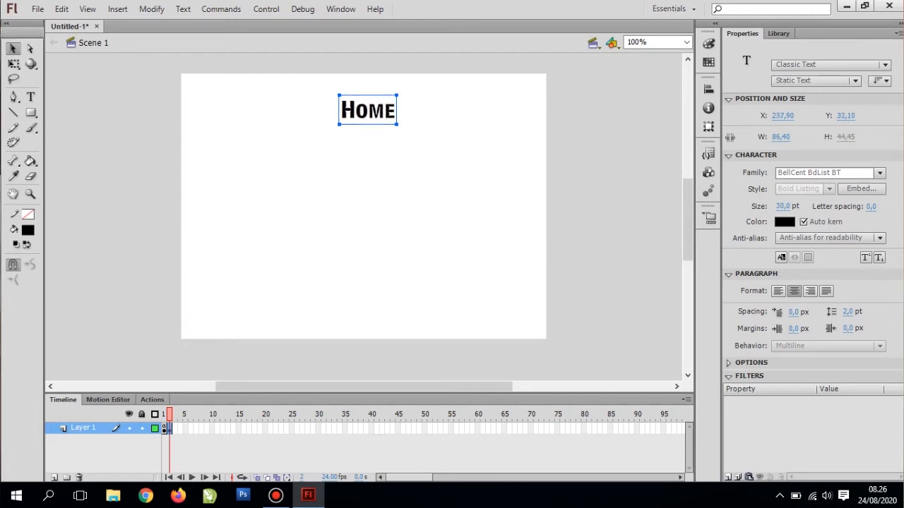
click(282, 176)
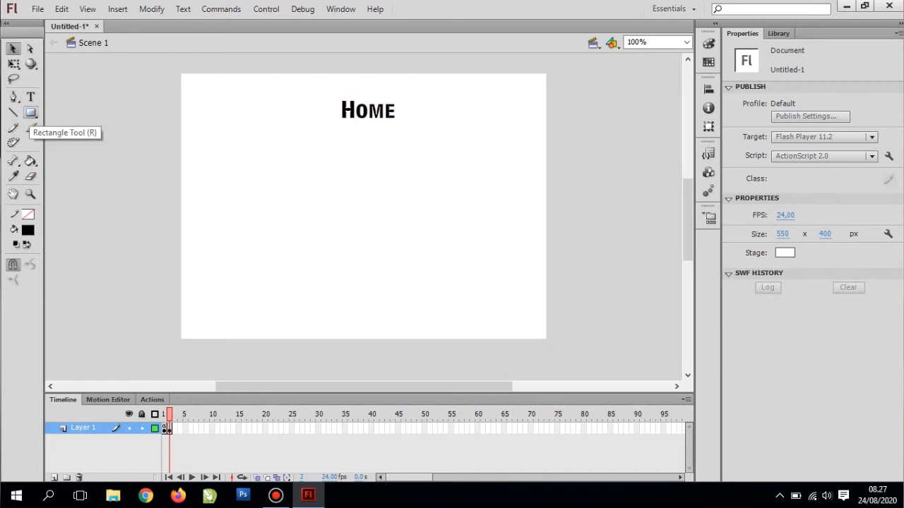
- Draw a closed right-pointing arrow outline about 123 by 81 px with the Pen tool in the stage's lower-right corner
click(13, 96)
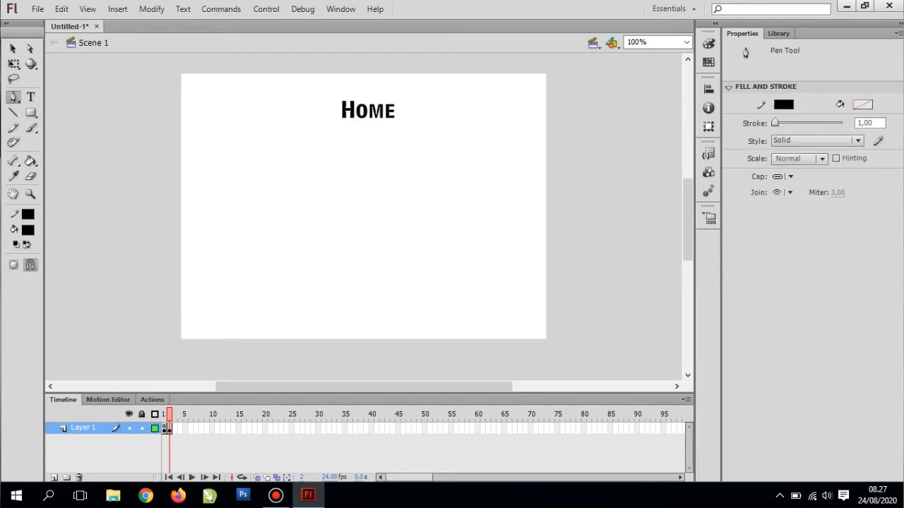
click(497, 292)
click(495, 273)
click(524, 305)
click(499, 327)
click(498, 313)
click(443, 314)
click(444, 292)
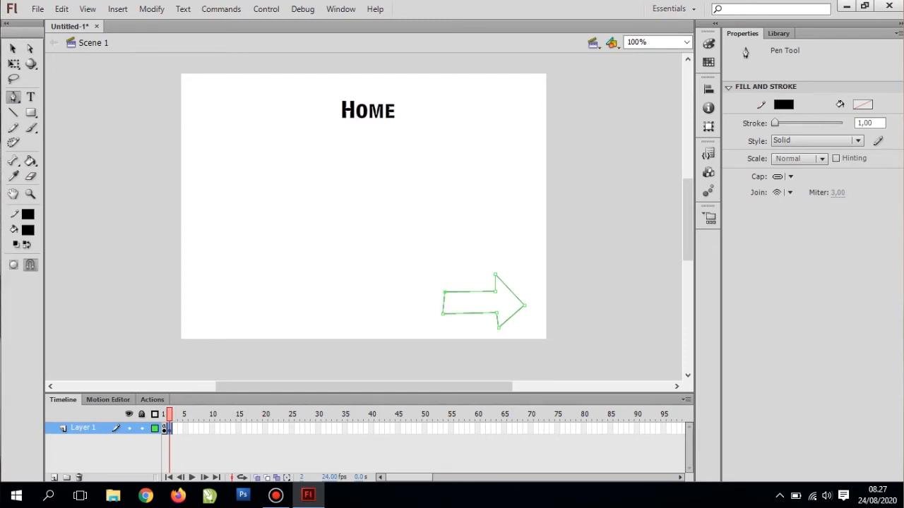
click(13, 49)
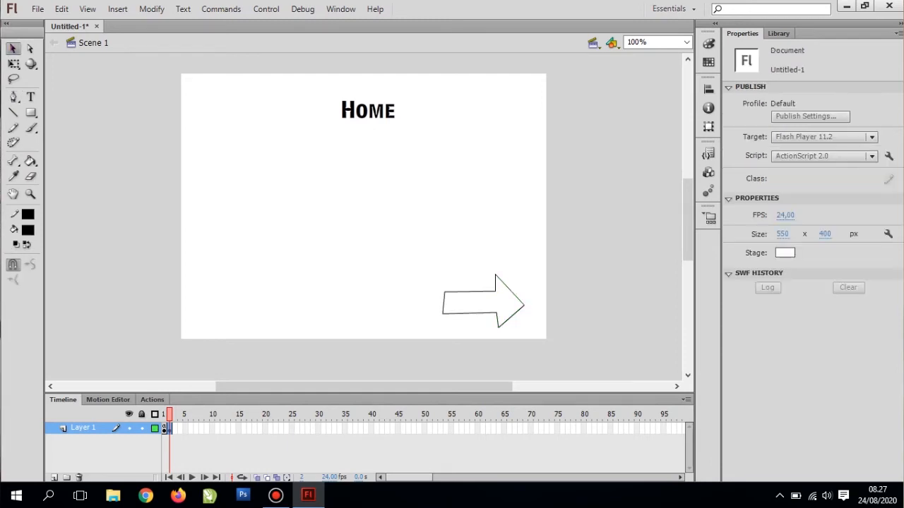
- Fill the arrow outline with green #00FF00 using the Paint Bucket tool
click(29, 230)
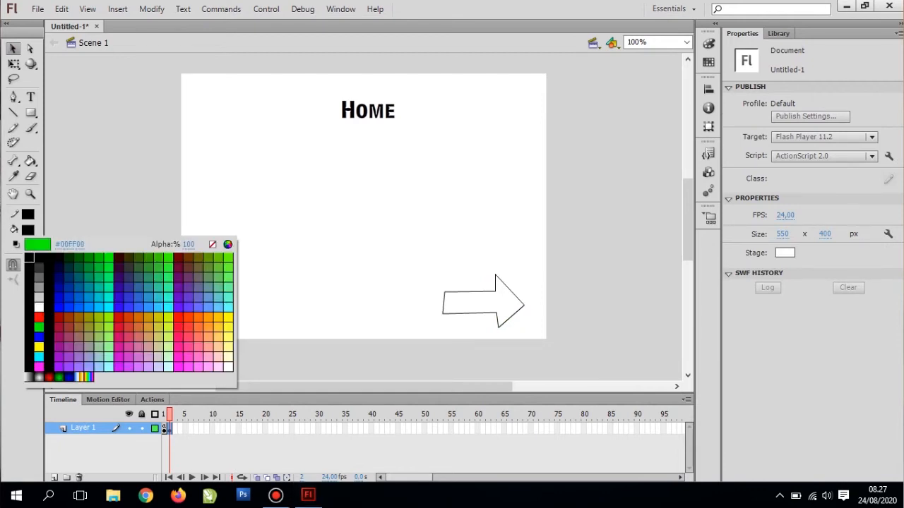
click(38, 326)
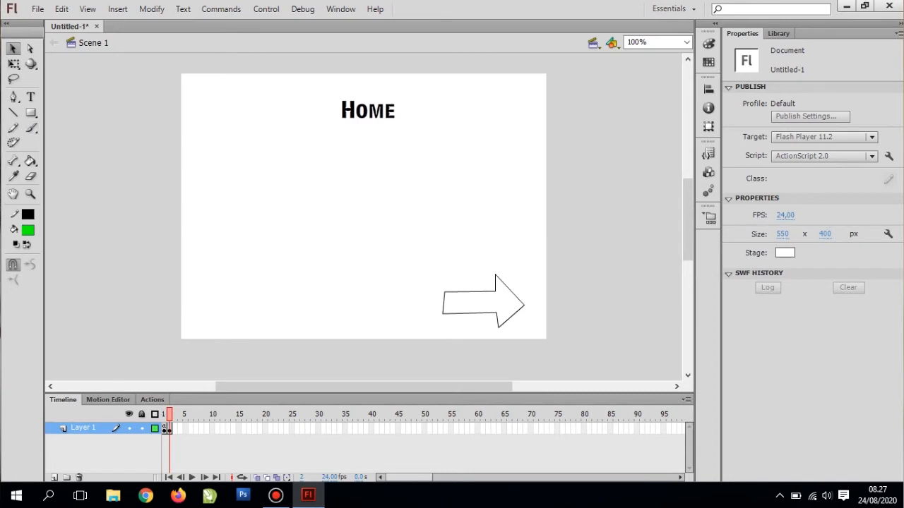
key(k)
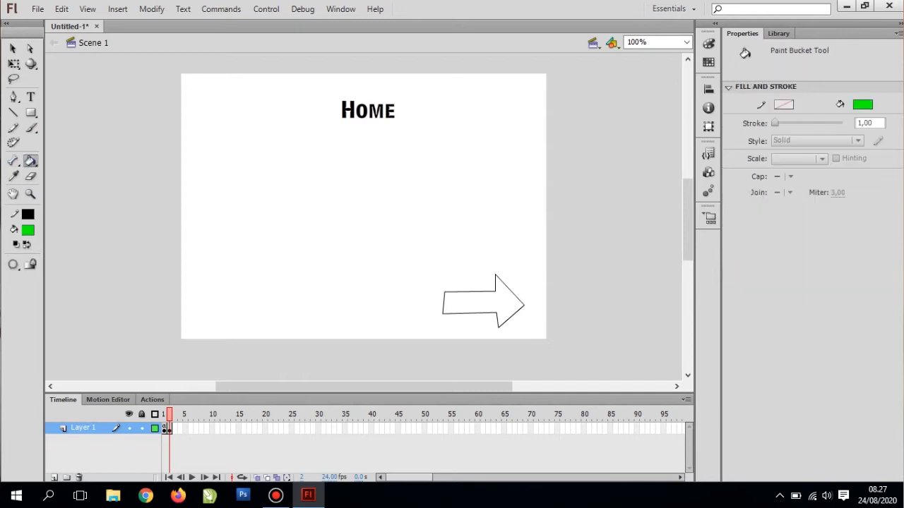
click(483, 302)
key(v)
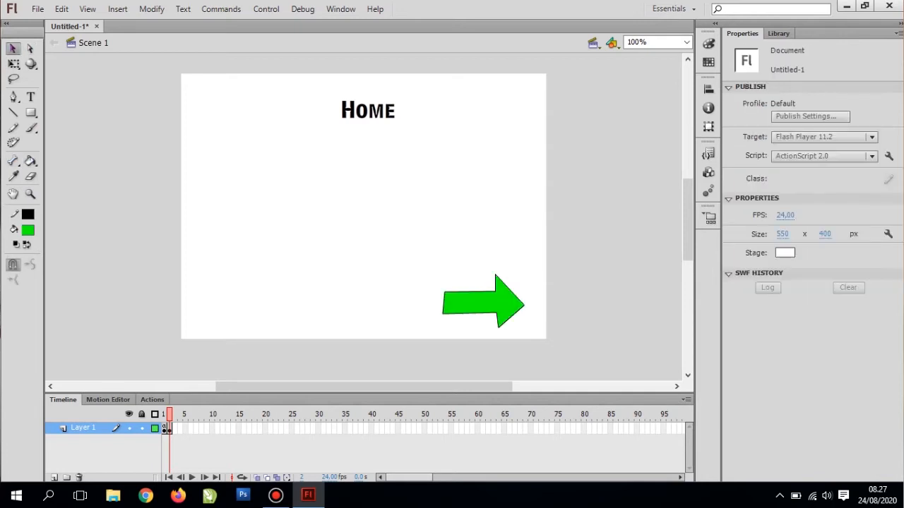
- Delete the arrow's black outline and place the green fill in the stage's lower-right corner, at about X 390, Y 296
drag(466, 304, 312, 249)
drag(420, 253, 515, 354)
drag(571, 377, 571, 379)
key(Delete)
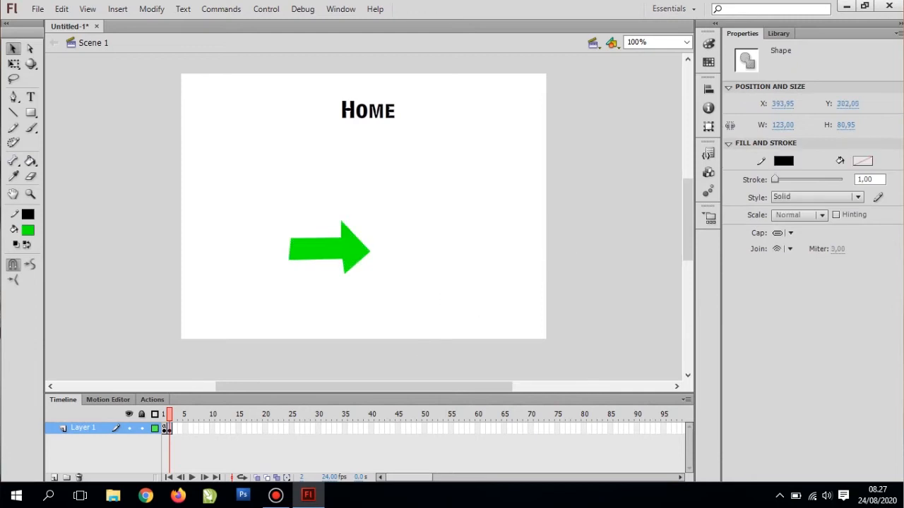
drag(342, 258, 493, 309)
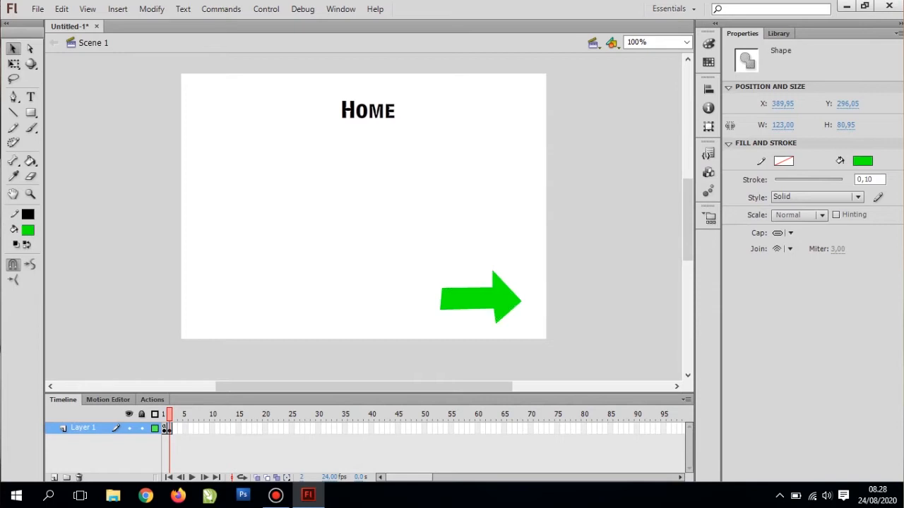
- Convert the green arrow to a Button symbol named "next n back" and deselect it
key(Escape)
drag(412, 246, 574, 281)
drag(614, 347, 614, 359)
drag(357, 224, 642, 381)
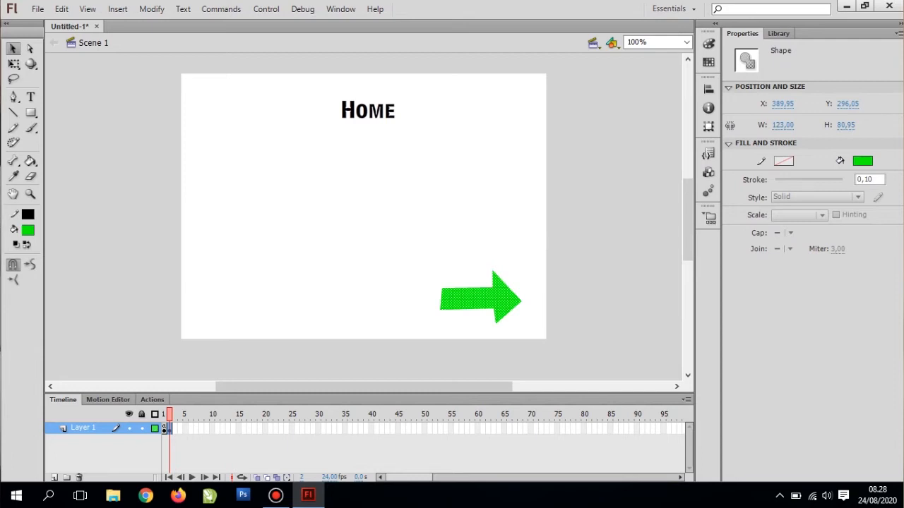
right_click(499, 300)
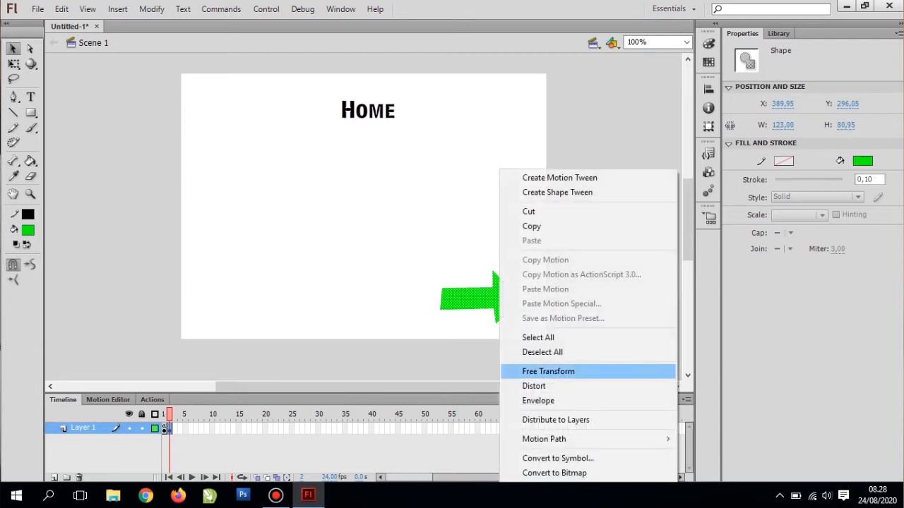
click(557, 458)
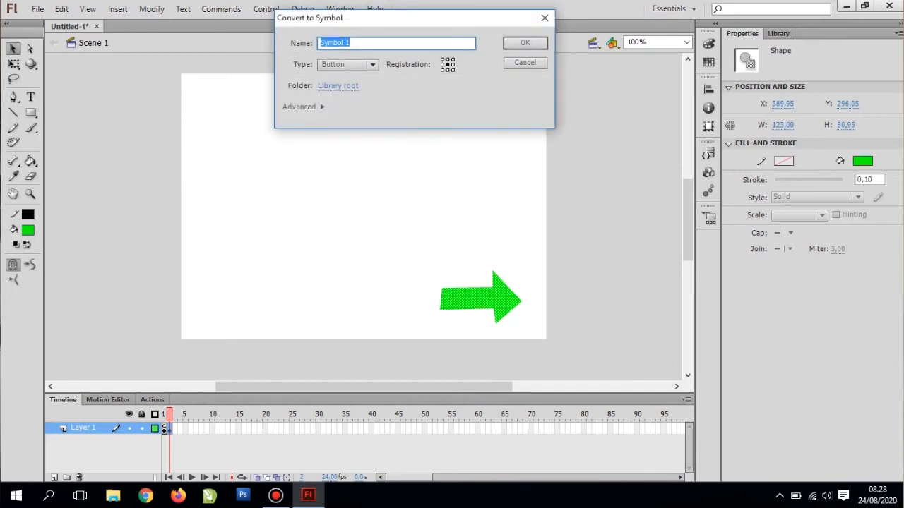
text(next n back)
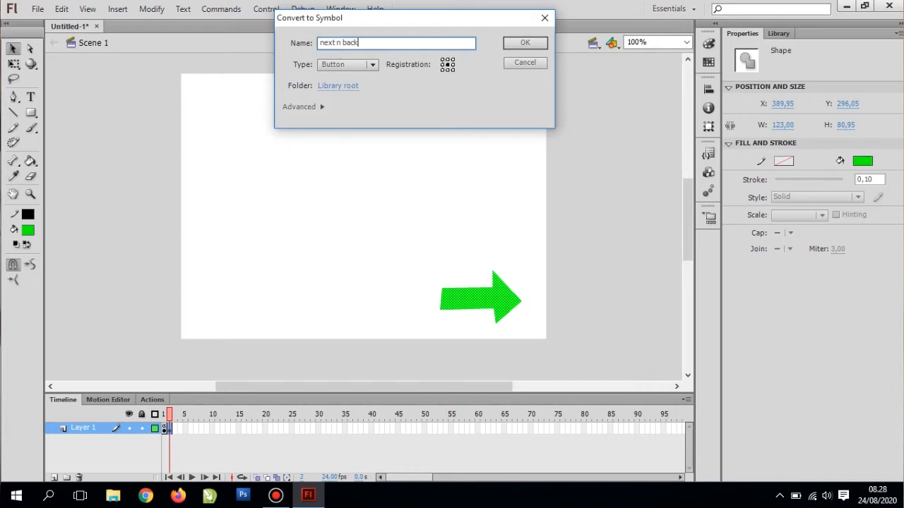
key(Return)
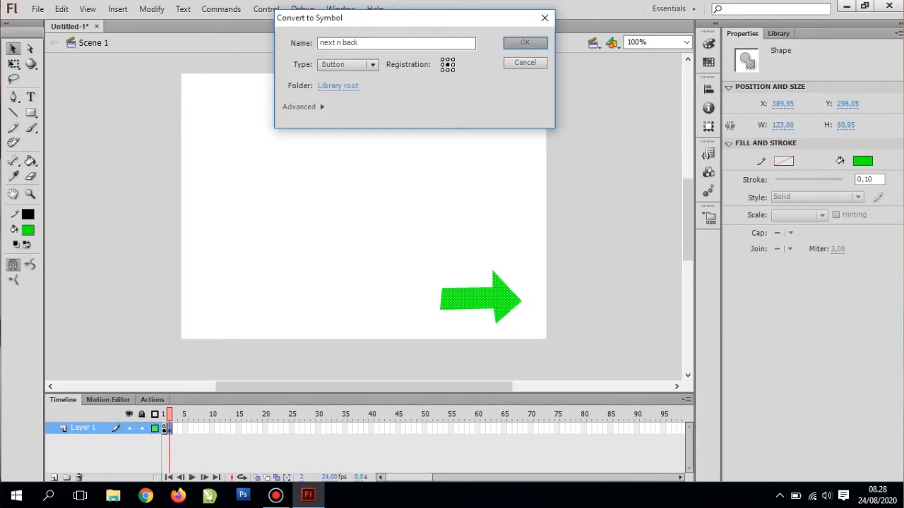
key(ctrl+shift+a)
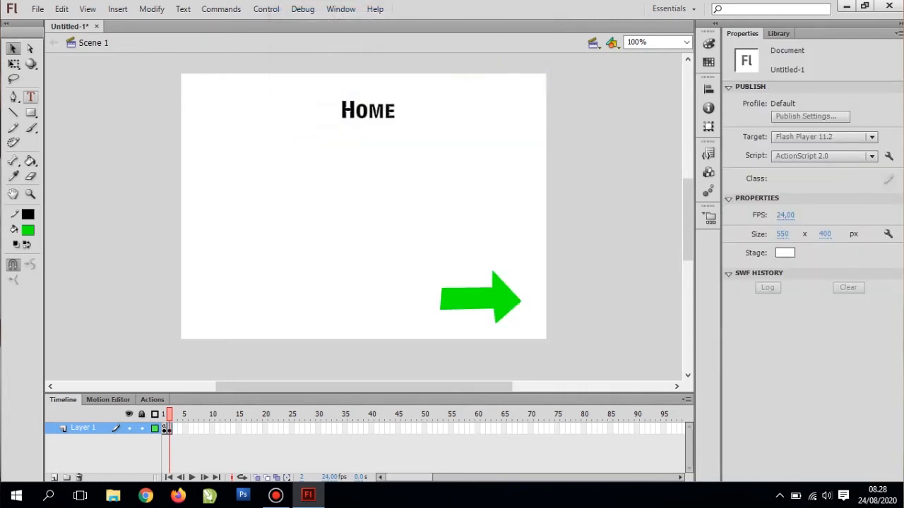
- Create a static text block near the stage's upper-left area below the Home heading, with the first line "Alat"
click(30, 97)
click(222, 155)
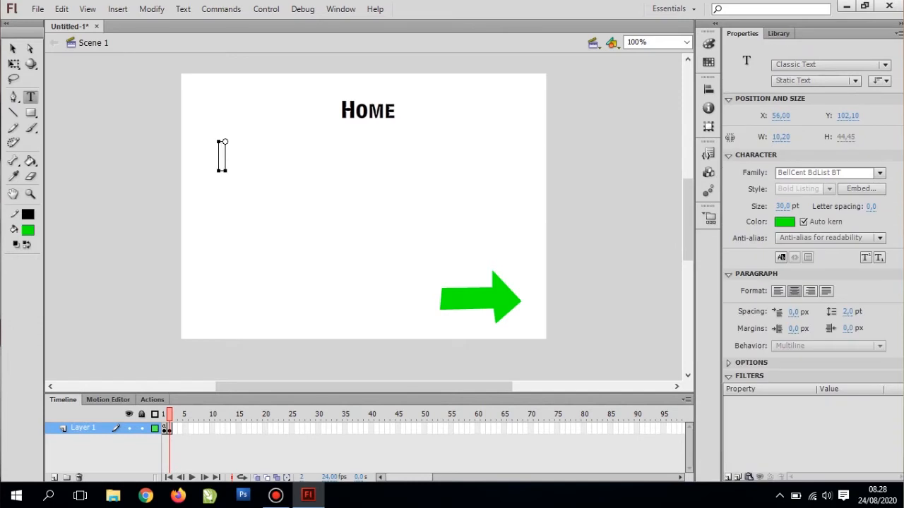
text(ALAT)
key(BackSpace)
key(BackSpace)
key(BackSpace)
key(BackSpace)
text(ALAT)
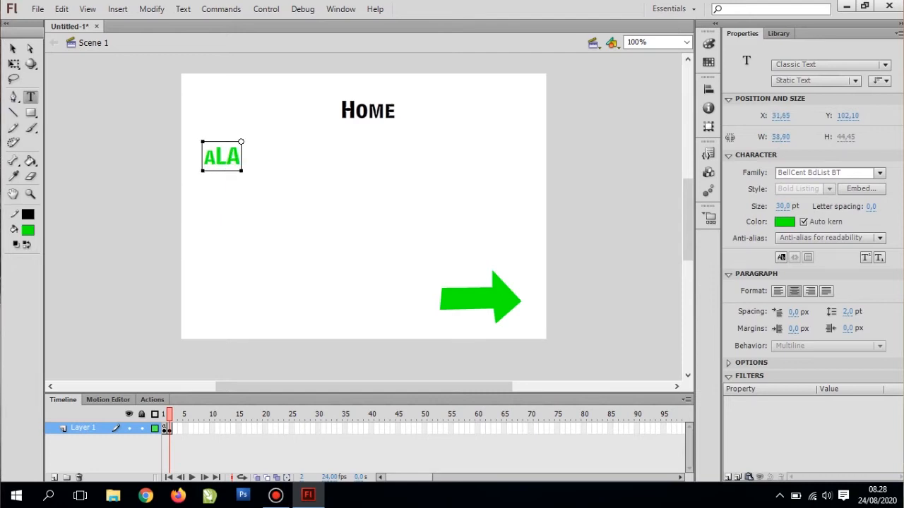
key(BackSpace)
key(BackSpace)
key(BackSpace)
key(BackSpace)
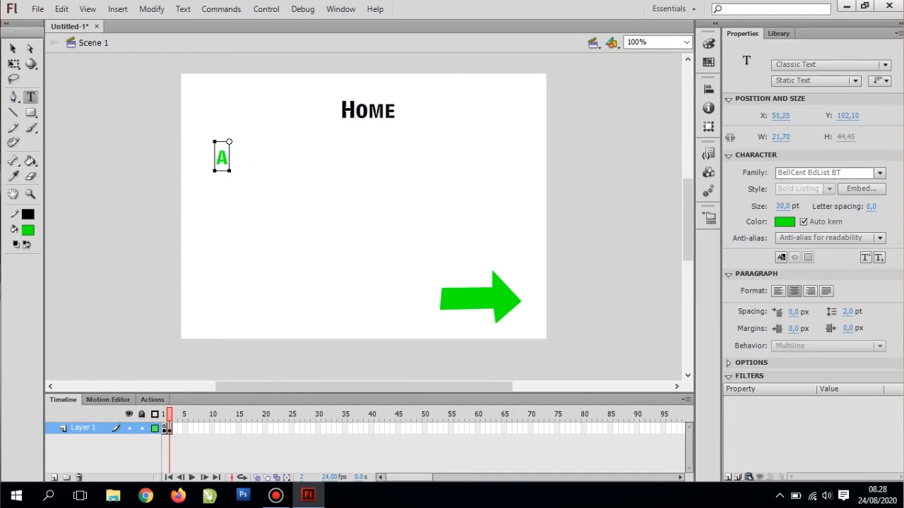
text(ALA)
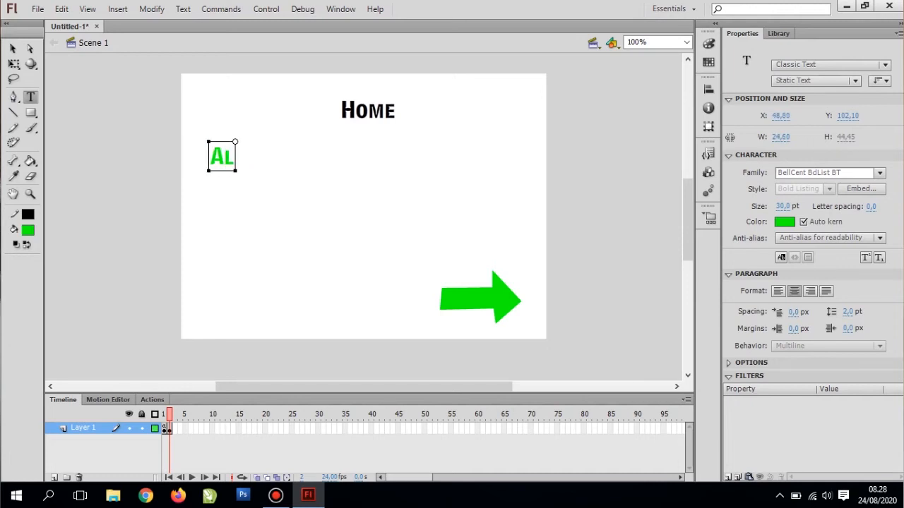
text(T)
- Add the lines "Bahan", "Cara" and "Hasil" beneath "Alat" in the same text block and finish editing
key(Return)
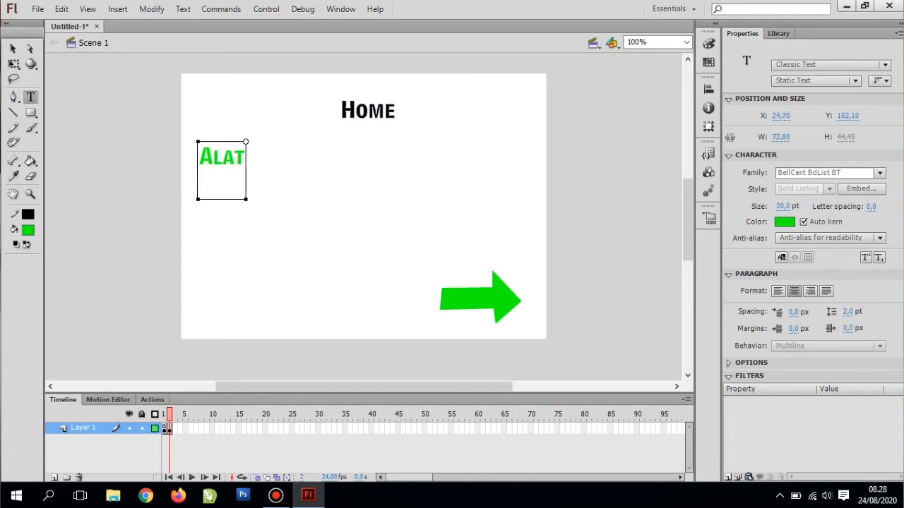
text(Bah)
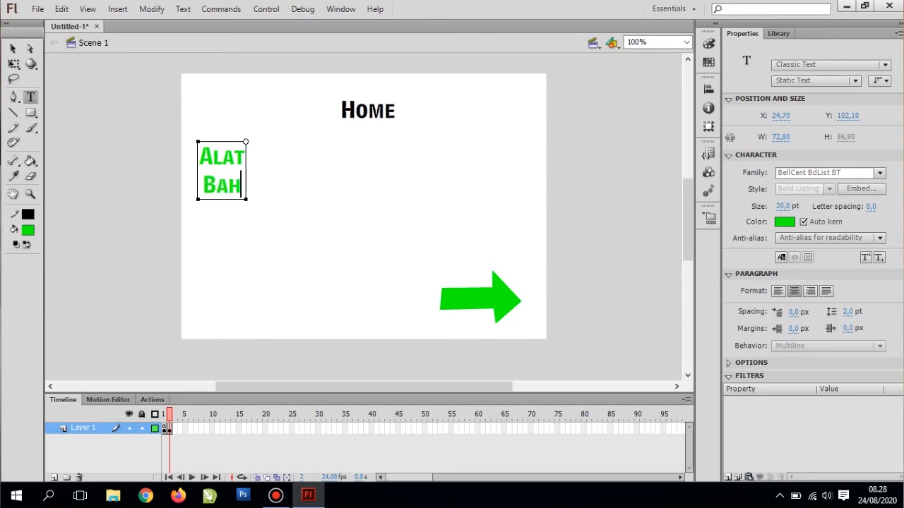
text(an)
key(Return)
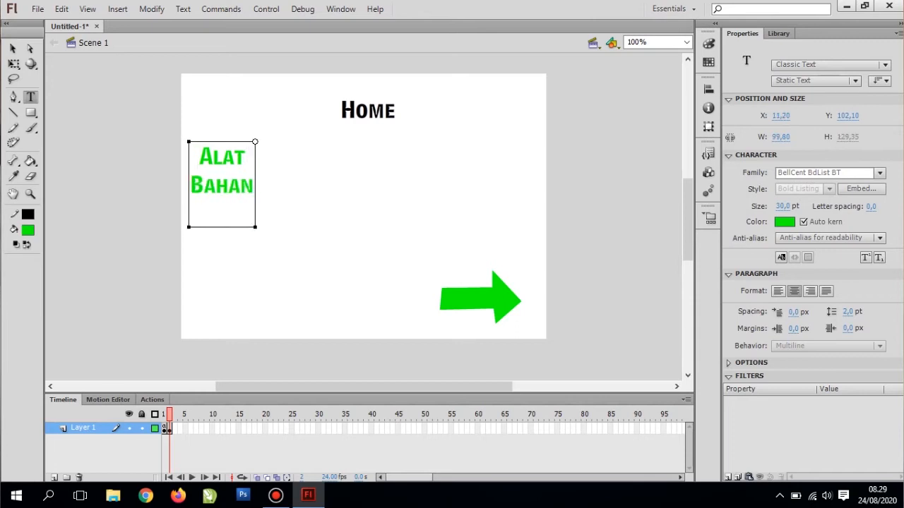
text(Cara)
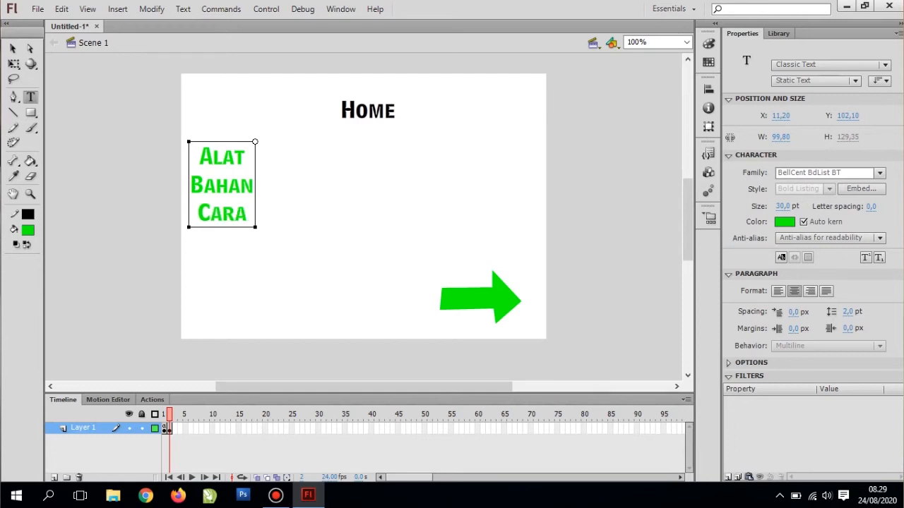
key(Return)
text(Hasil)
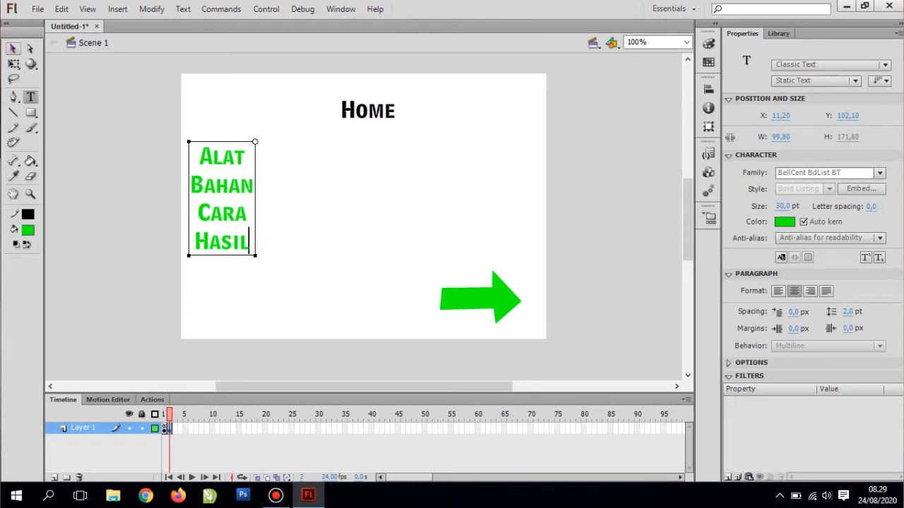
key(Escape)
- Move the four-line text block right to about X 91, Y 102 and colour its text black
drag(255, 141, 274, 141)
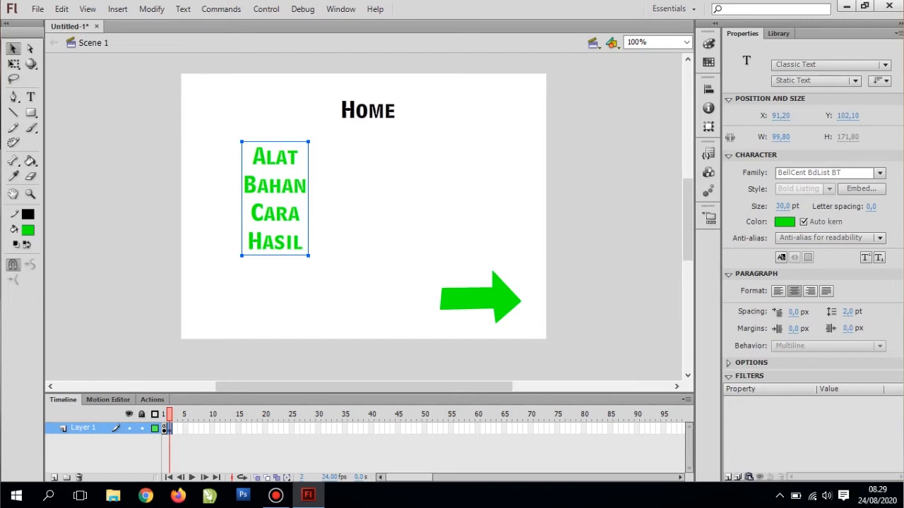
click(27, 230)
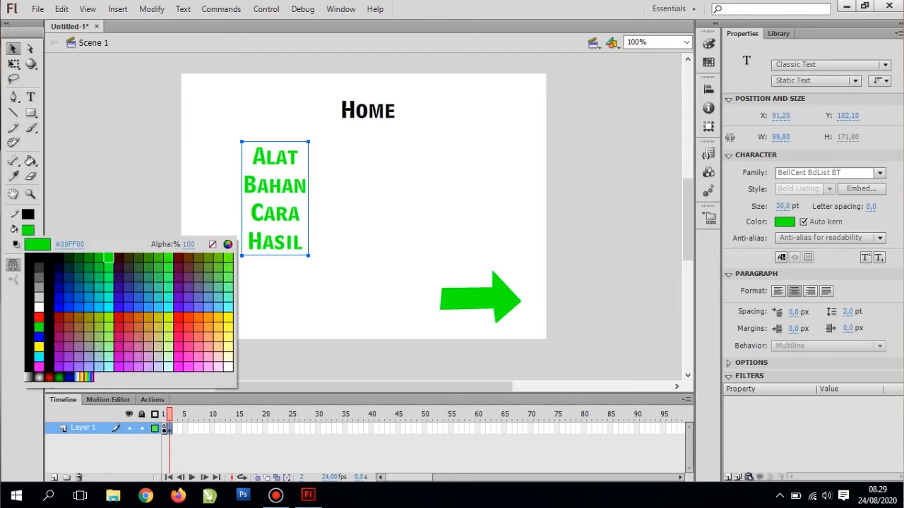
click(39, 259)
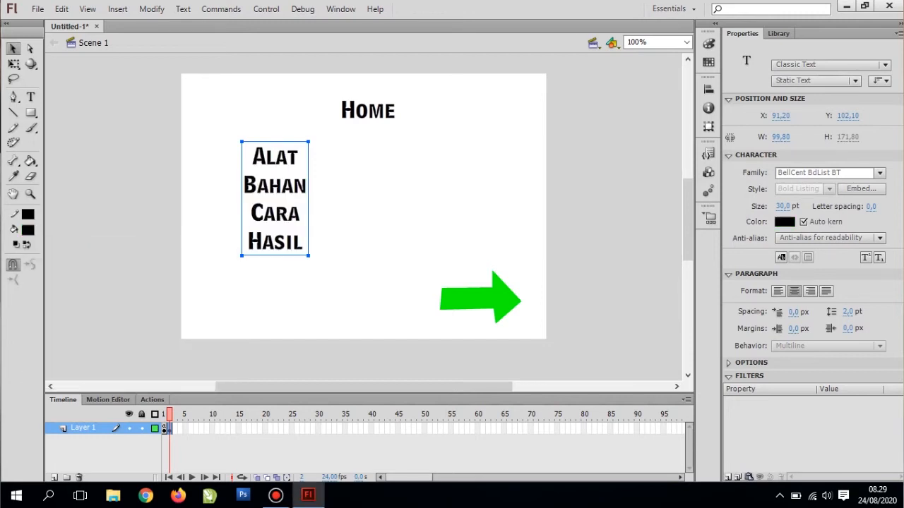
- Break the four-line menu text block apart into individual letters and deselect them
right_click(271, 197)
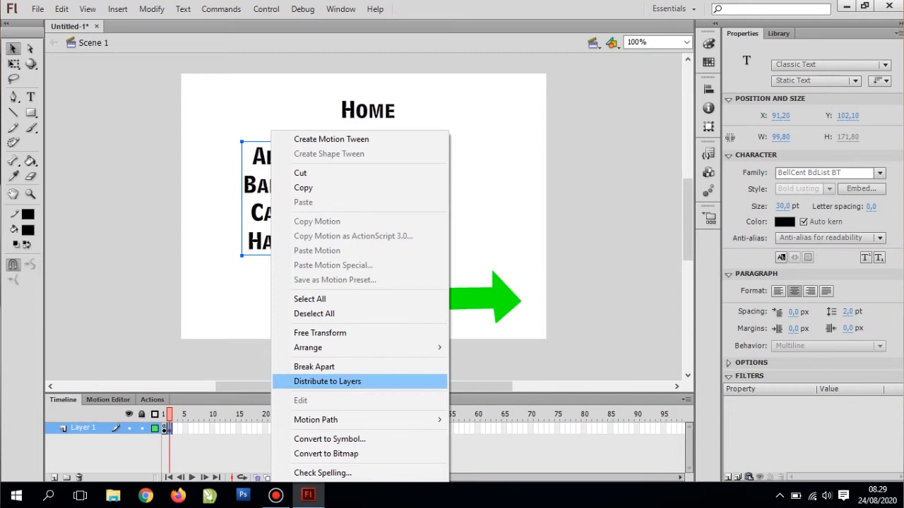
click(314, 366)
key(ctrl+shift+a)
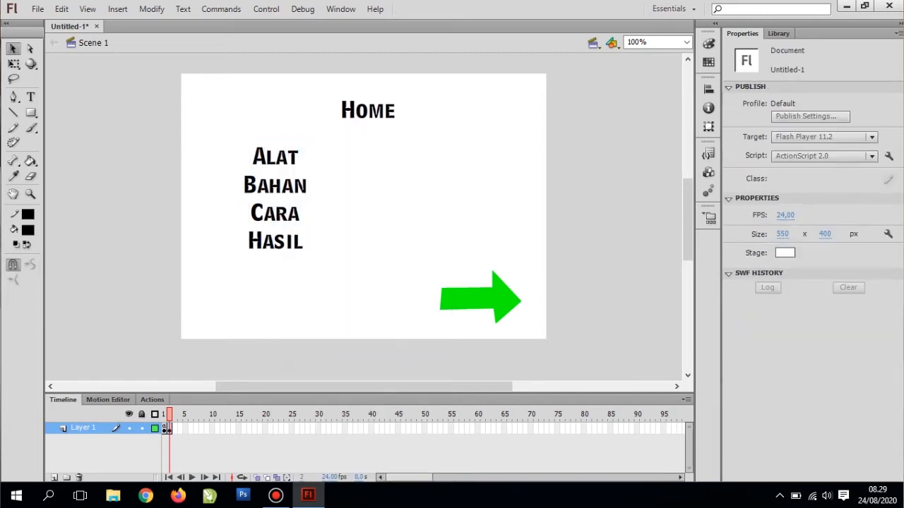
- Convert the letters of the word Alat to a Button symbol named "alat"
click(274, 157)
right_click(258, 134)
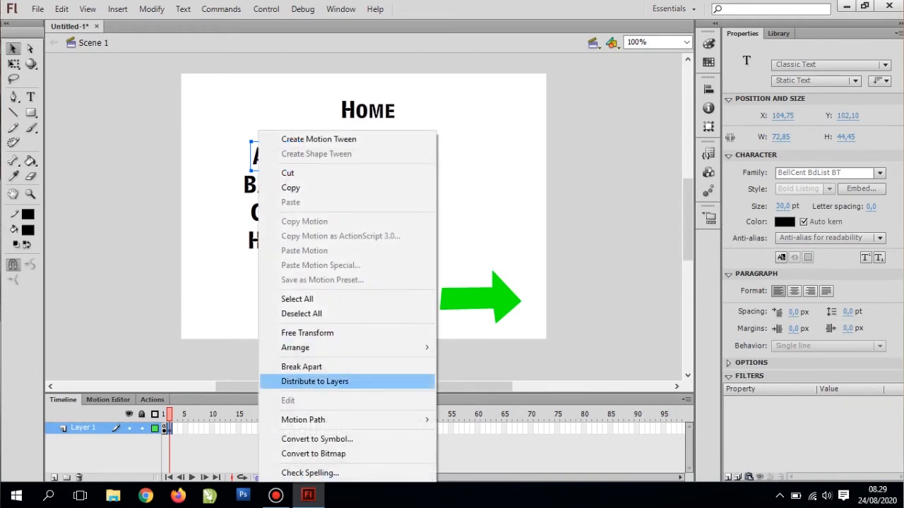
click(316, 439)
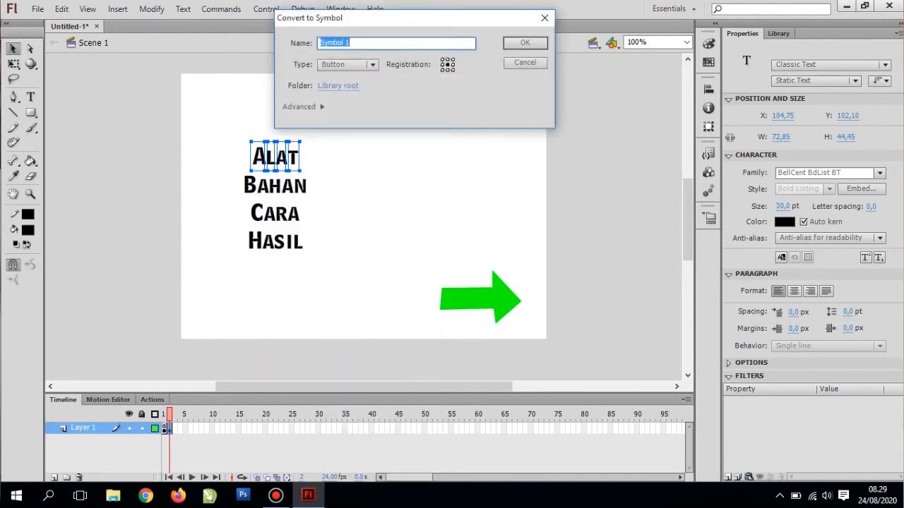
text(alat)
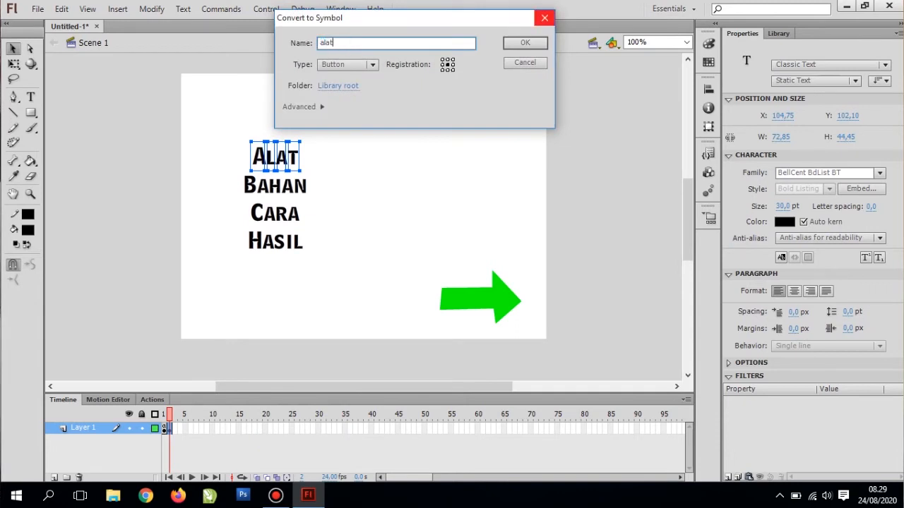
key(Return)
- Convert the letters of the word Bahan to a Button symbol named "bahan"
drag(226, 175, 315, 194)
key(F8)
text(bhan)
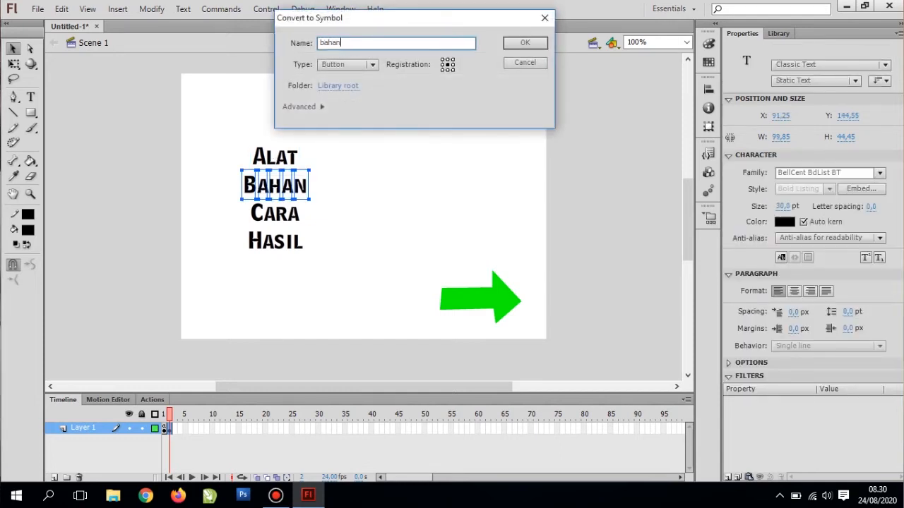
key(Return)
- Convert the letters of the word Cara to a Button symbol named "cara"
drag(241, 208, 310, 222)
right_click(286, 214)
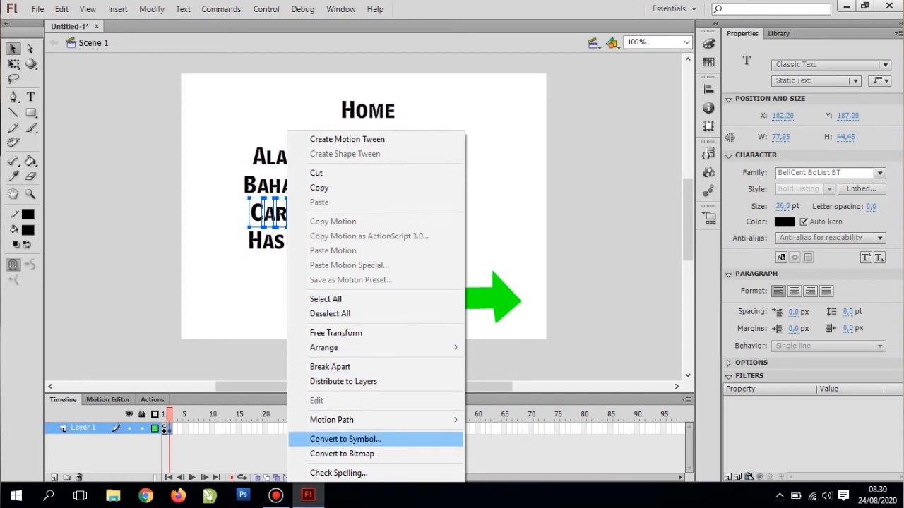
click(345, 439)
text(cara)
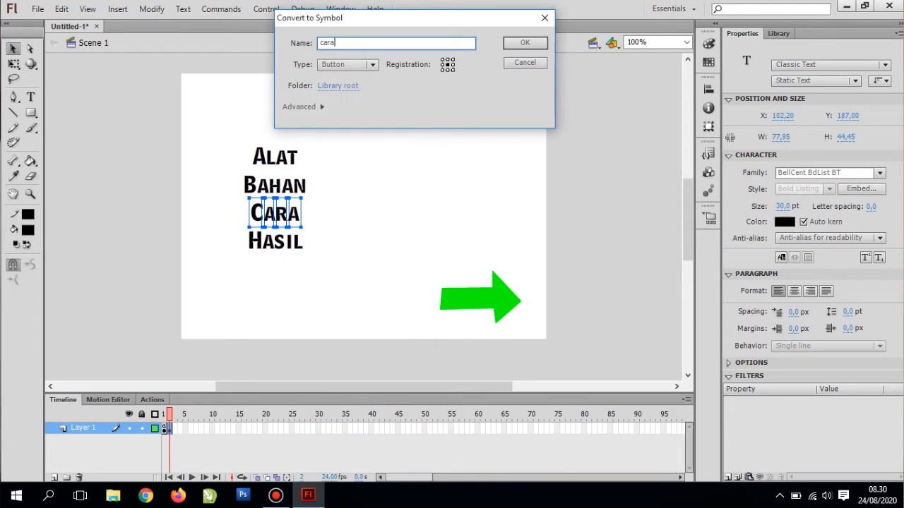
key(Return)
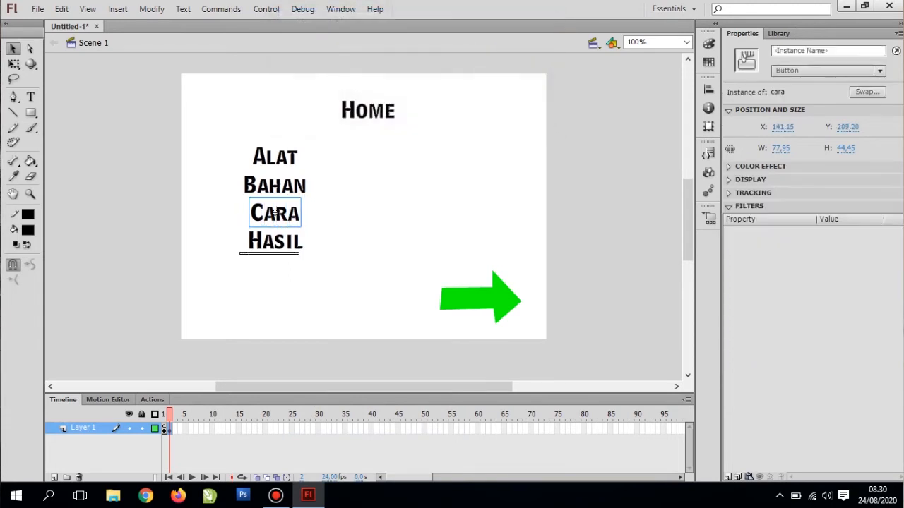
- Convert the letters of the word Hasil to a Button symbol named "hasil" and deselect it
click(289, 242)
right_click(291, 242)
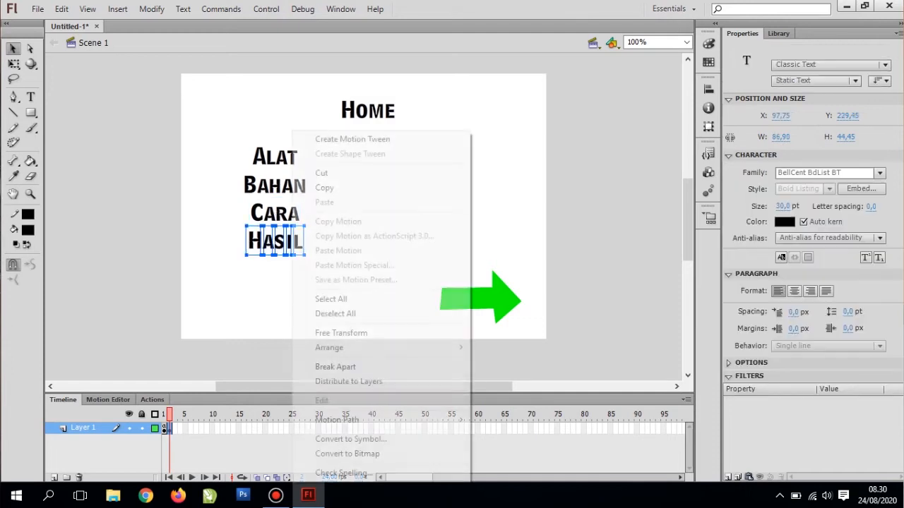
click(350, 439)
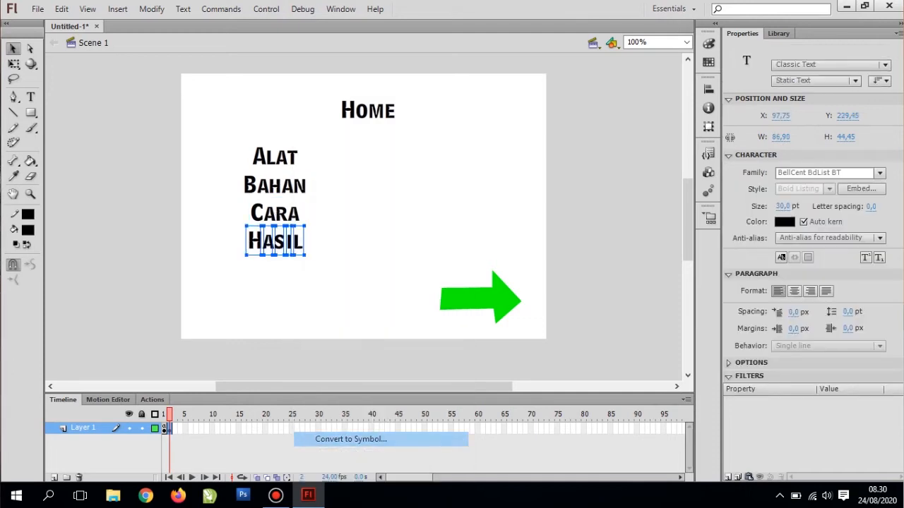
text(hasil)
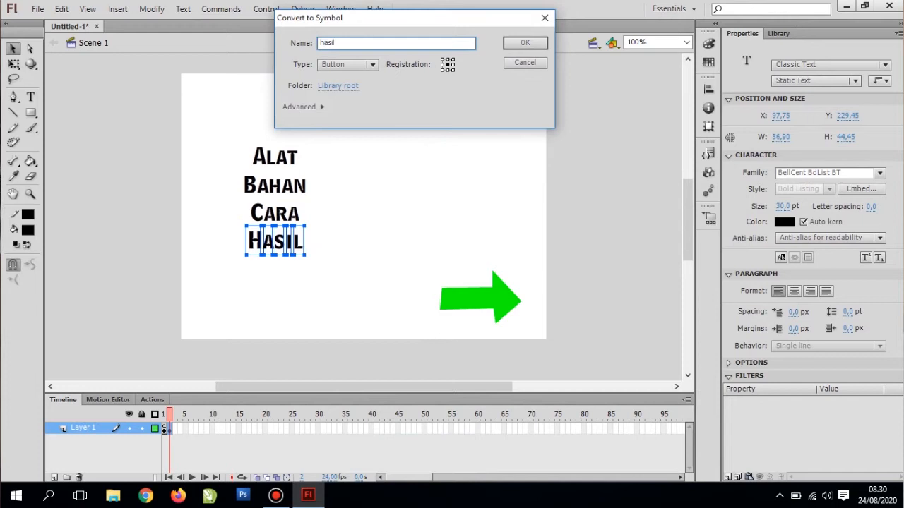
click(524, 43)
click(431, 176)
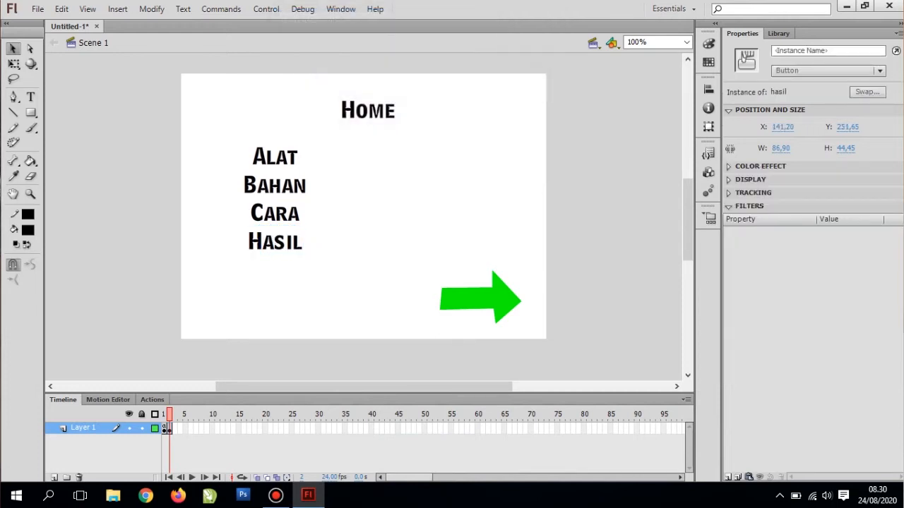
- Spread the menu buttons into a two-by-two layout with Alat and Bahan above, Cara and Hasil below
drag(274, 185, 439, 164)
drag(297, 205, 434, 225)
drag(274, 157, 275, 165)
drag(434, 224, 275, 207)
drag(276, 241, 434, 214)
- Bring both button columns closer to the stage centre, aligning Alat with Cara and Bahan with Hasil
drag(274, 215, 301, 216)
drag(434, 215, 416, 215)
drag(278, 164, 302, 164)
drag(438, 164, 424, 163)
drag(301, 164, 302, 164)
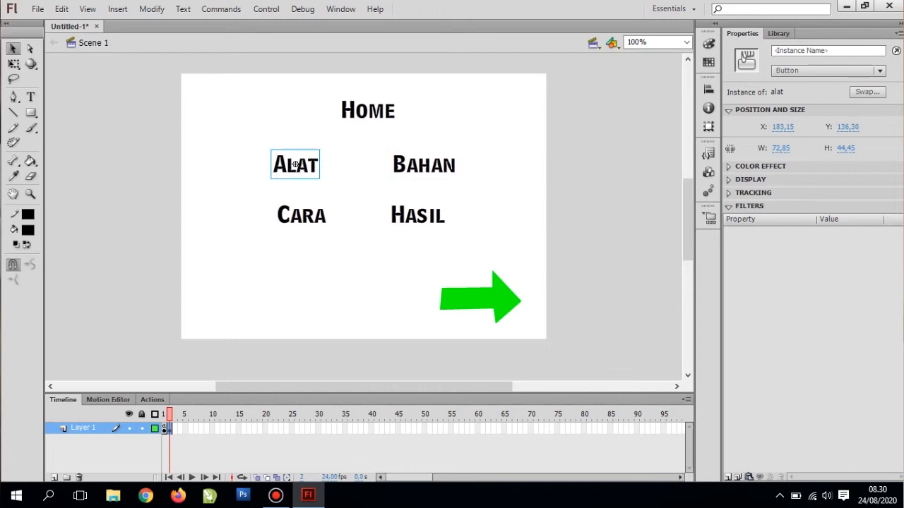
drag(416, 215, 425, 215)
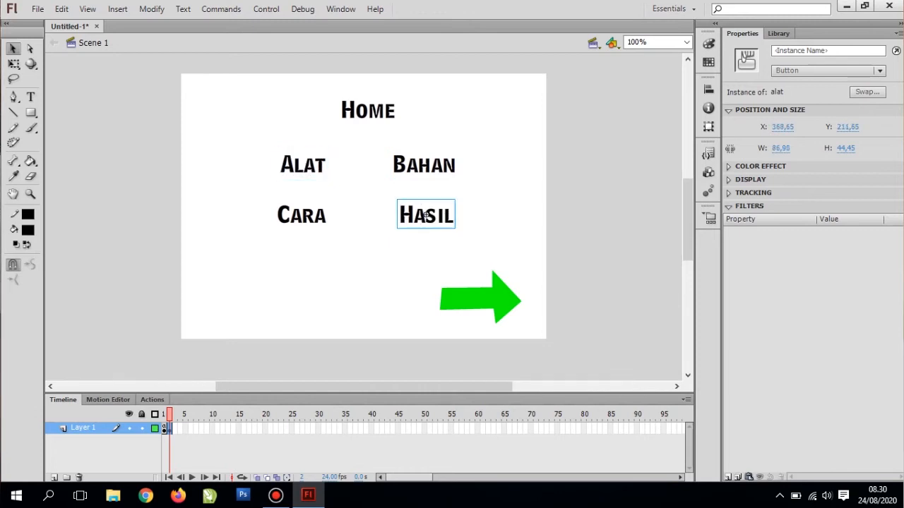
click(426, 255)
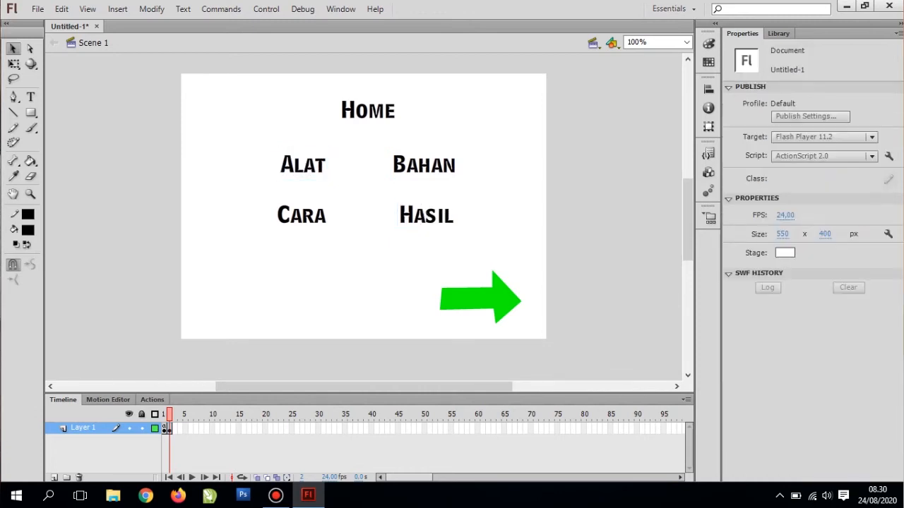
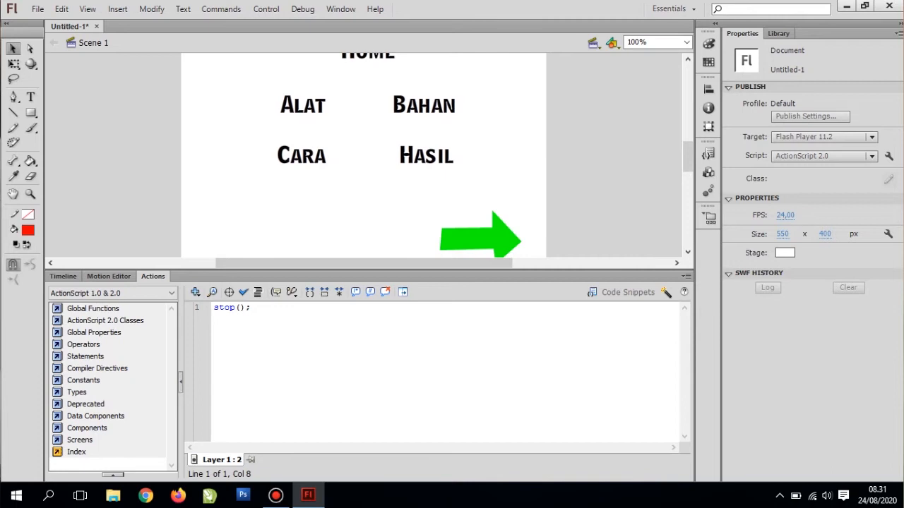
- Give the green arrow button the script on(press){gotoAndPlay(3);}
click(480, 238)
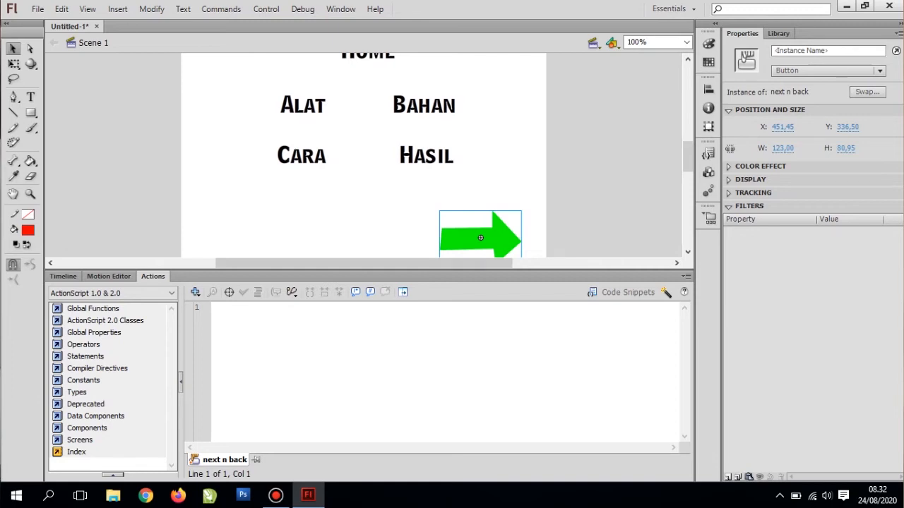
click(240, 311)
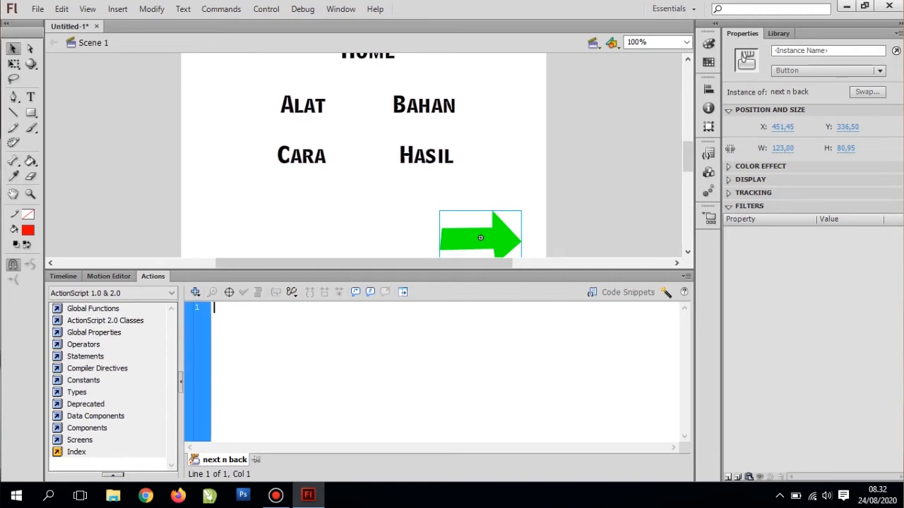
text(on ()
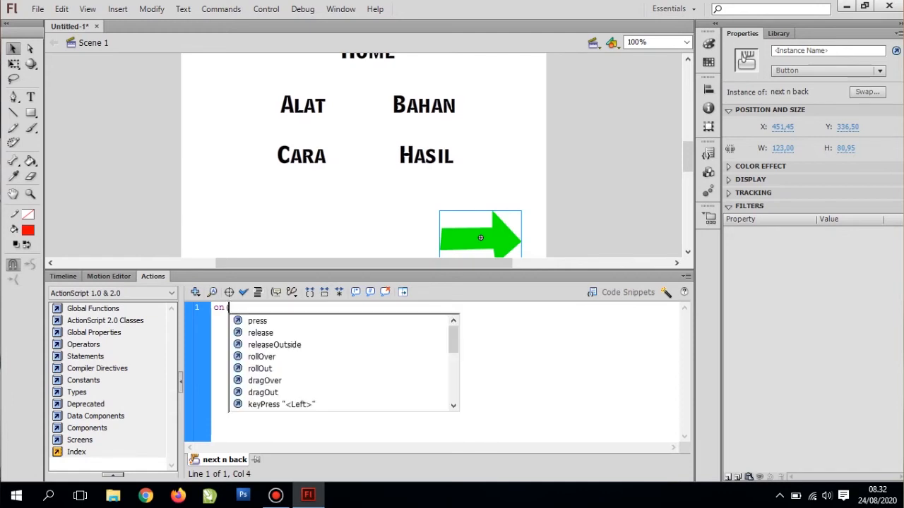
text(pres)
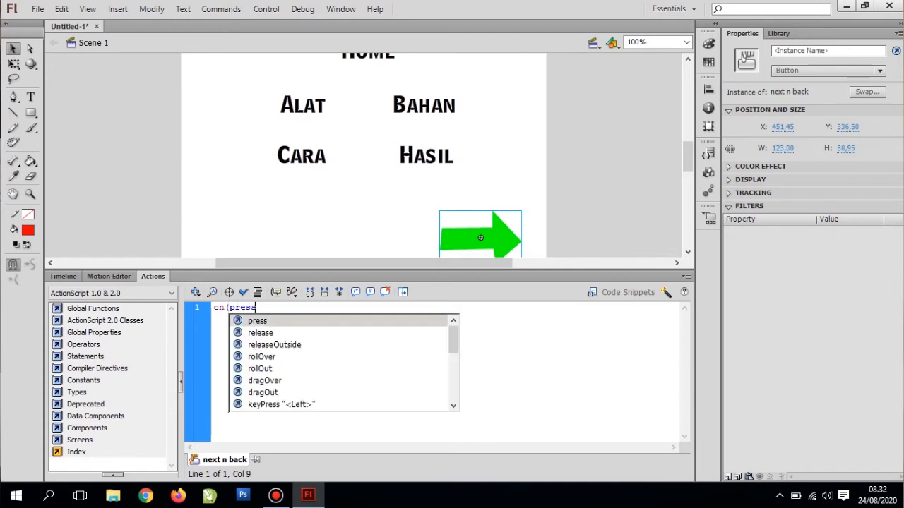
key(Return)
text({gotoAndPlay(5)
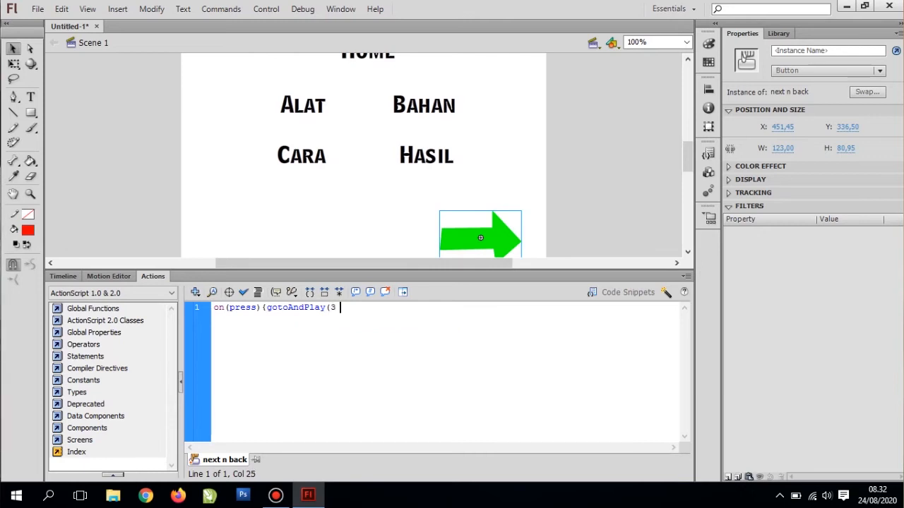
text( ;)
- Copy the script on(press){gotoAndPlay(3);} from the green arrow button and paste it onto the Alat button
key(shift+Left)
key(shift+Left)
key(shift+Left)
key(shift+Left)
key(shift+Left)
key(shift+Left)
key(shift+Left)
key(shift+Left)
key(shift+Left)
key(shift+Left)
key(shift+Left)
key(shift+Left)
key(shift+Left)
key(shift+Left)
key(shift+Left)
key(shift+Left)
key(shift+Left)
key(shift+Left)
key(shift+Left)
key(shift+Left)
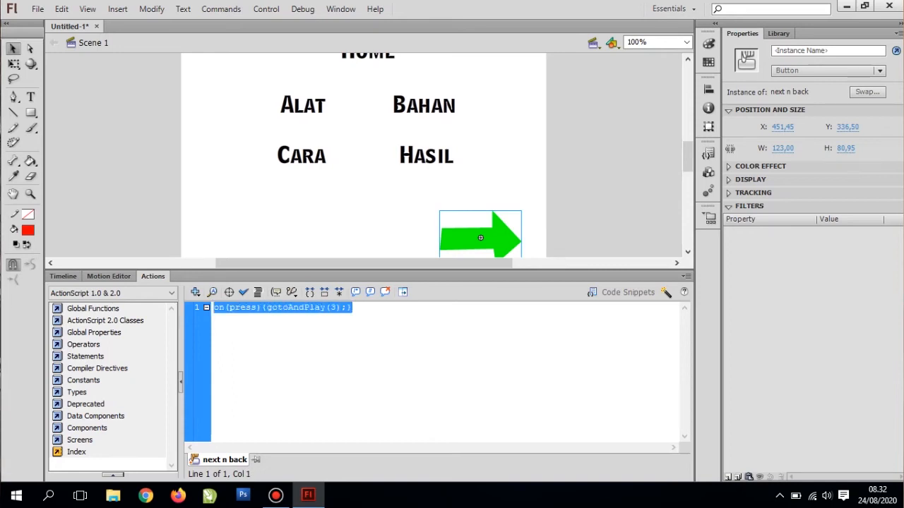
right_click(274, 307)
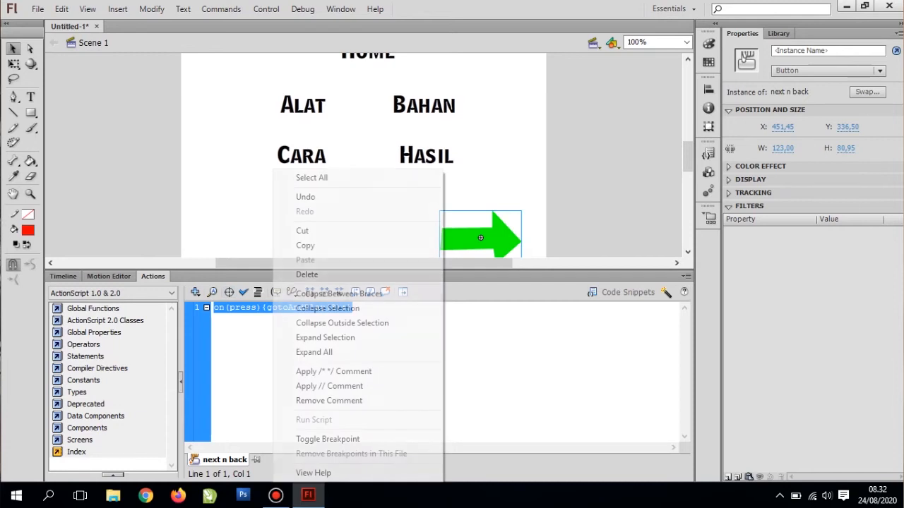
click(305, 245)
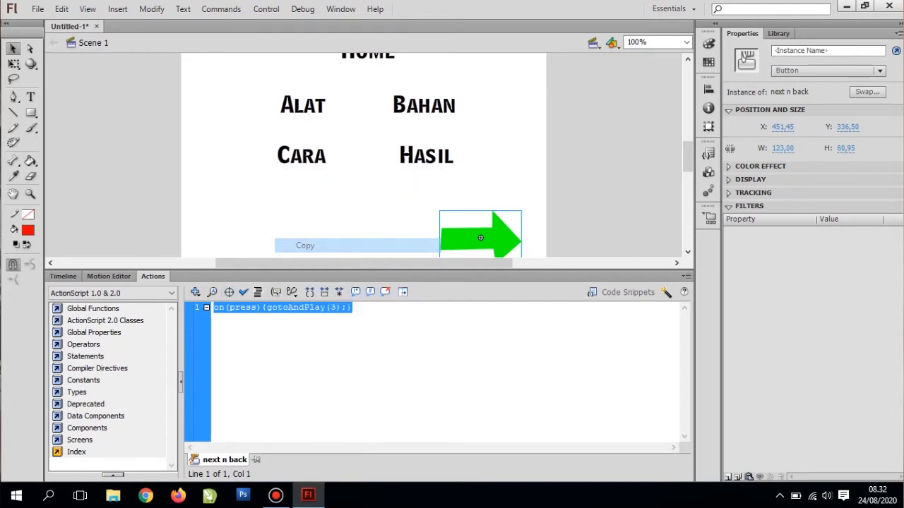
click(303, 105)
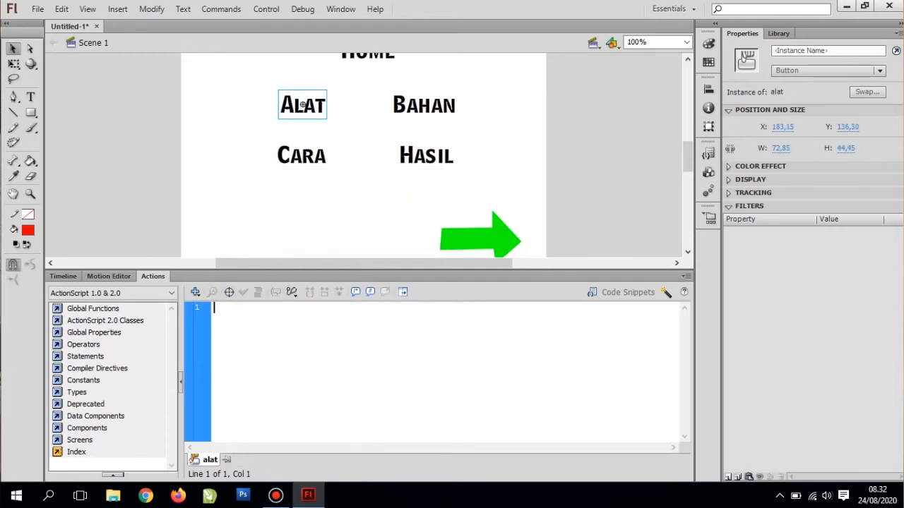
key(ctrl+v)
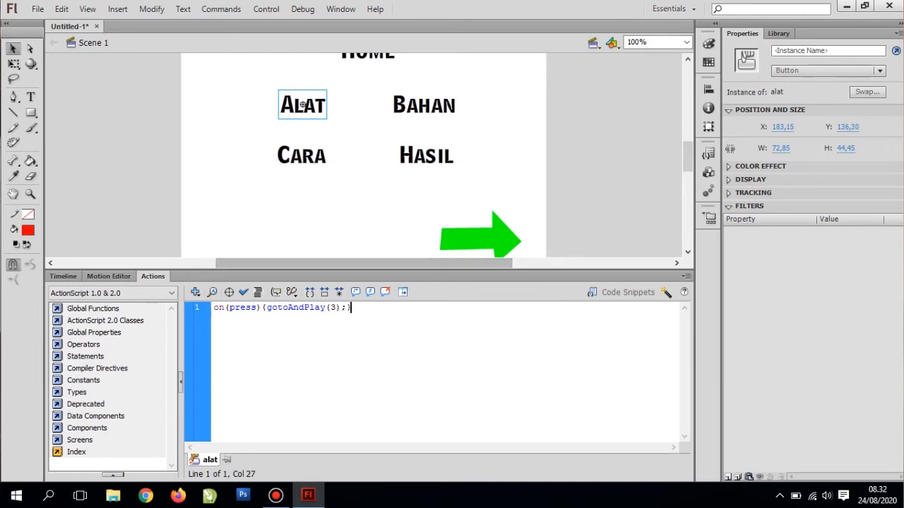
- Paste the copied script onto the Bahan button and change its target frame to 4, giving on(press){gotoAndPlay(4);}
click(423, 104)
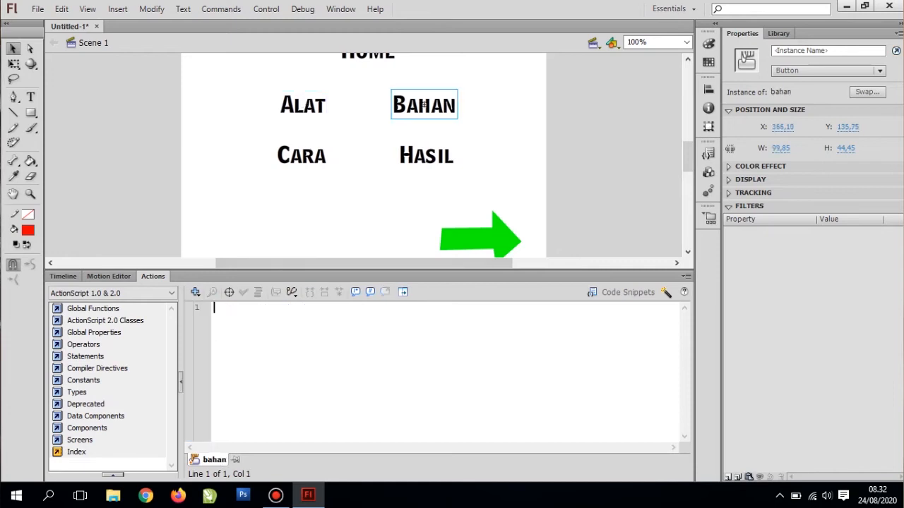
right_click(343, 355)
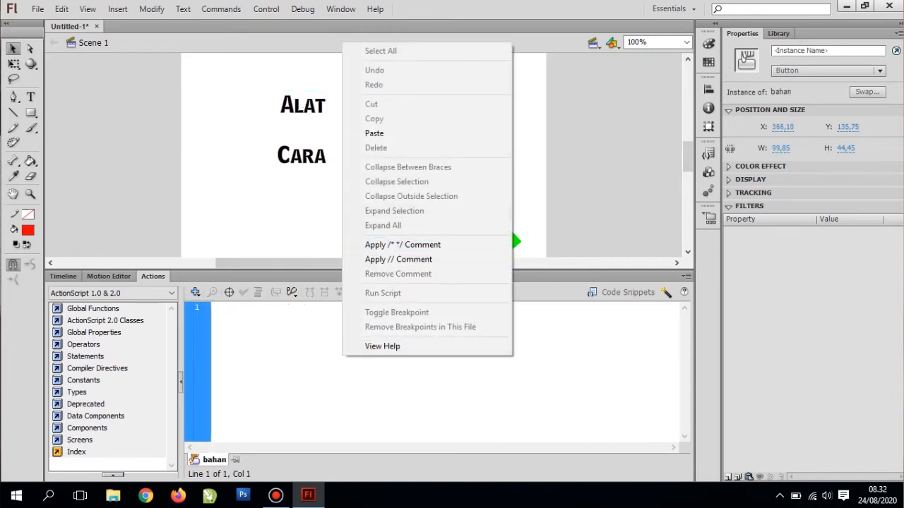
click(374, 133)
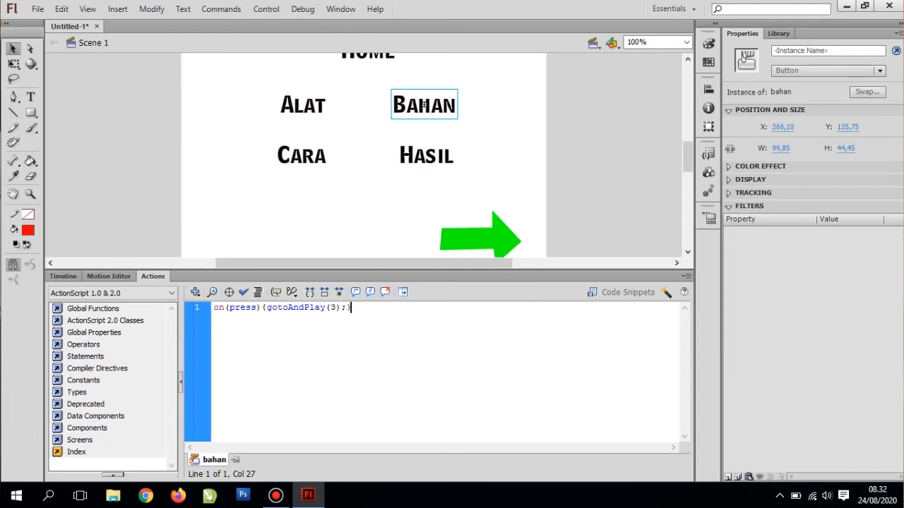
key(Left)
key(Left)
key(BackSpace)
text(4)
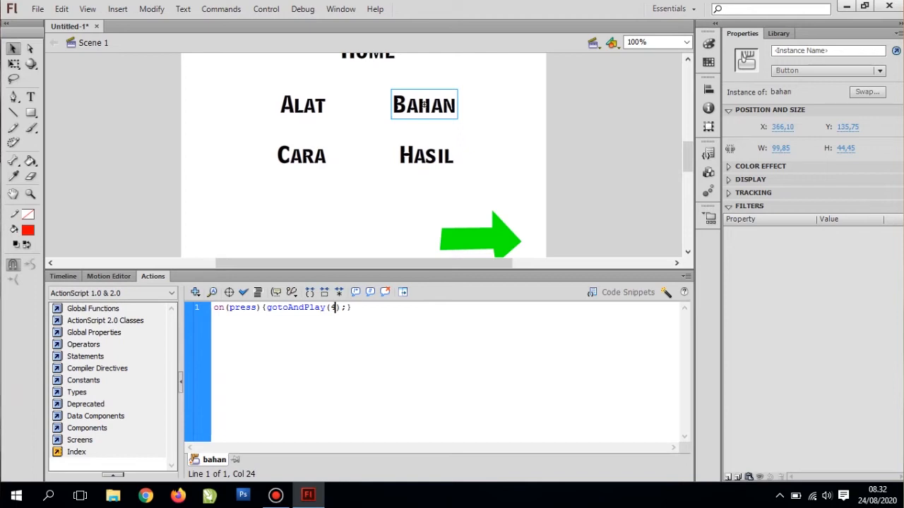
- Paste the copied script onto the Cara button and change its target frame to 5, giving on(press){gotoAndPlay(5);}
click(301, 155)
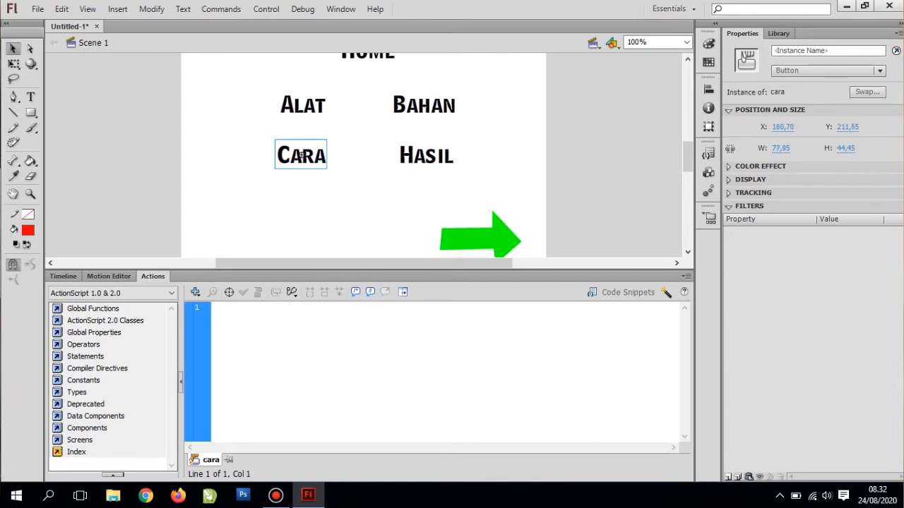
right_click(290, 361)
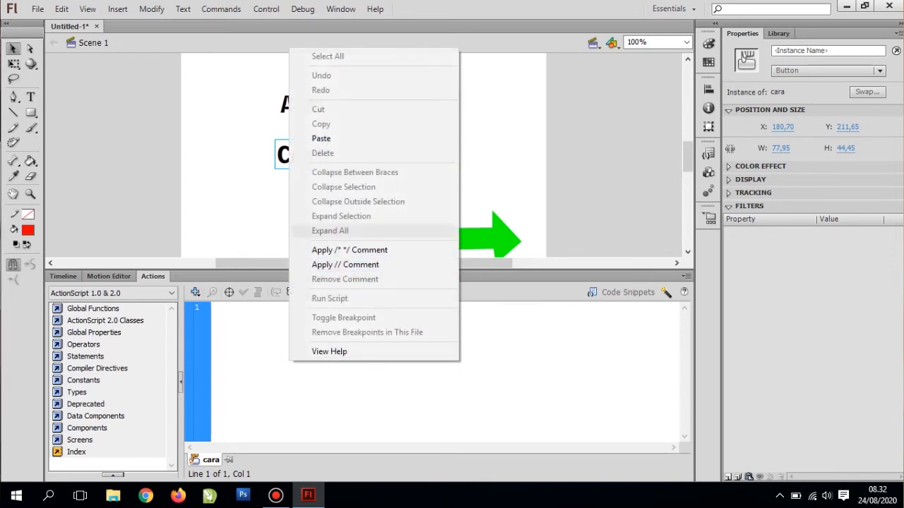
click(321, 138)
key(Left)
key(Left)
key(Left)
key(BackSpace)
text(4)
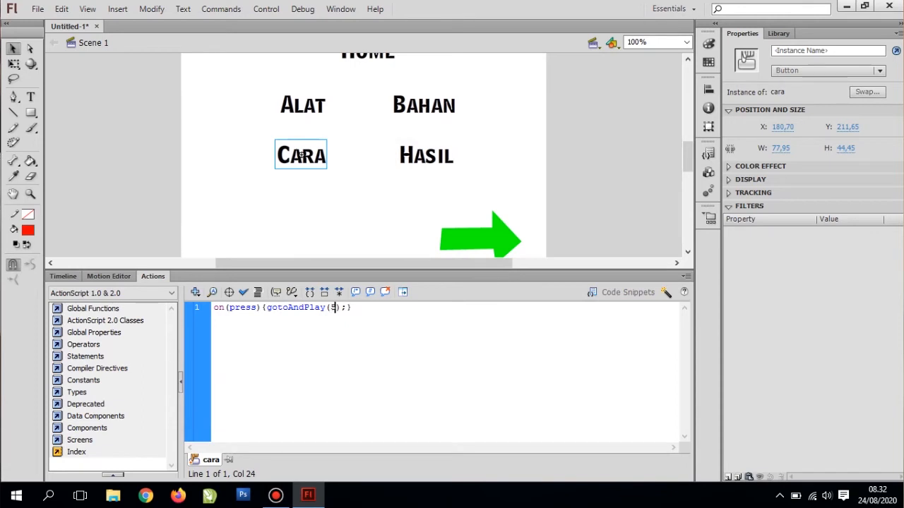
click(360, 170)
- Paste the copied script onto the Hasil button and change its target frame to 6, giving on(press){gotoAndPlay(6);}
click(426, 155)
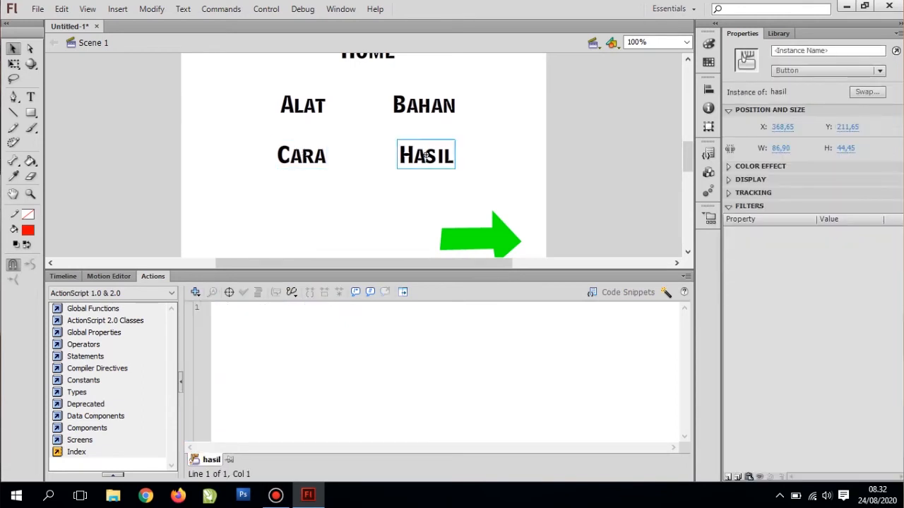
click(268, 325)
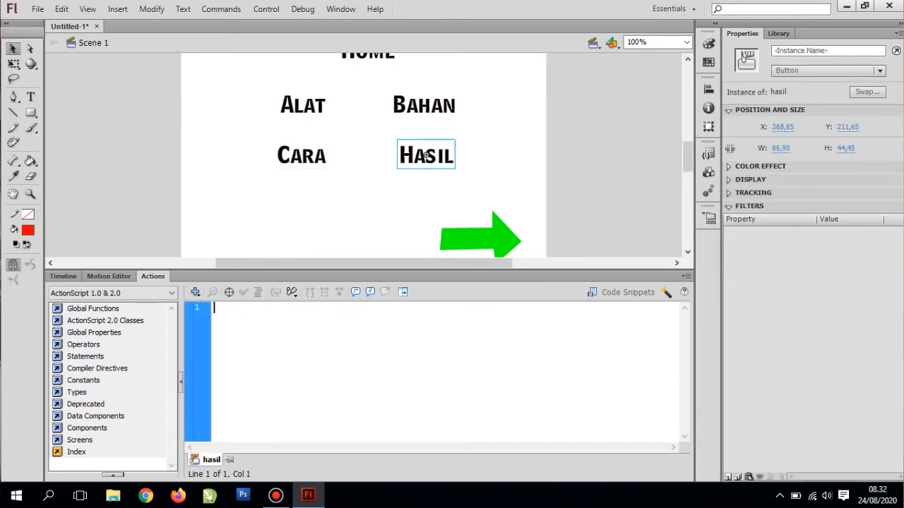
key(ctrl+v)
key(Left)
key(Left)
key(Left)
key(BackSpace)
text(5)
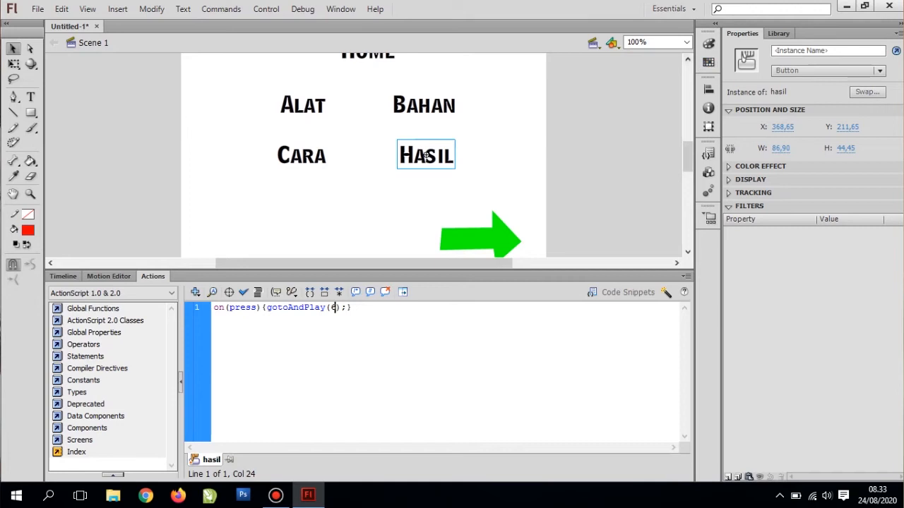
- Give the red X close button the script on(release){fscommand("quit",true);} and deselect it
scroll(425, 155, up, 4)
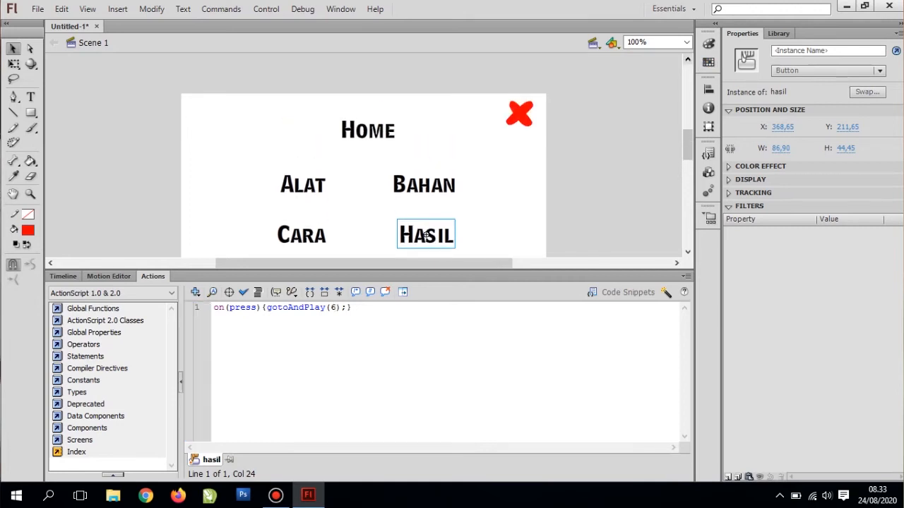
click(520, 114)
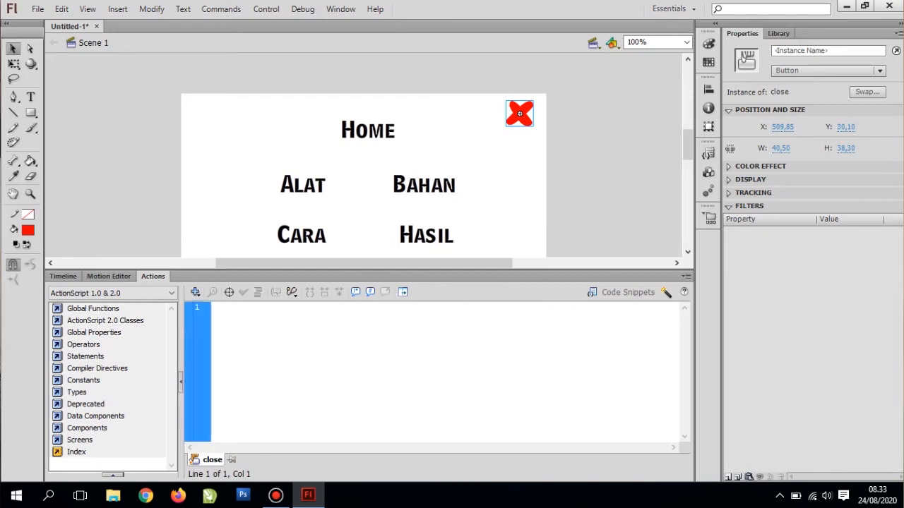
text(on)
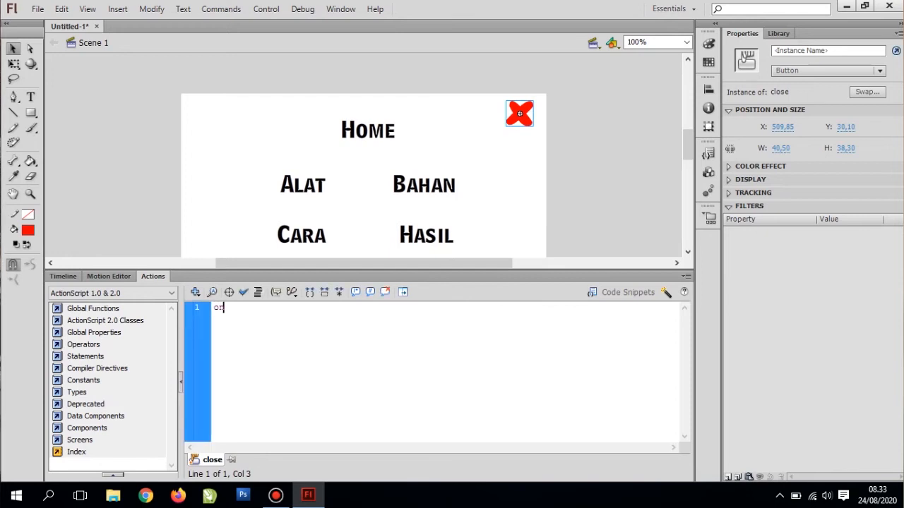
text((release)
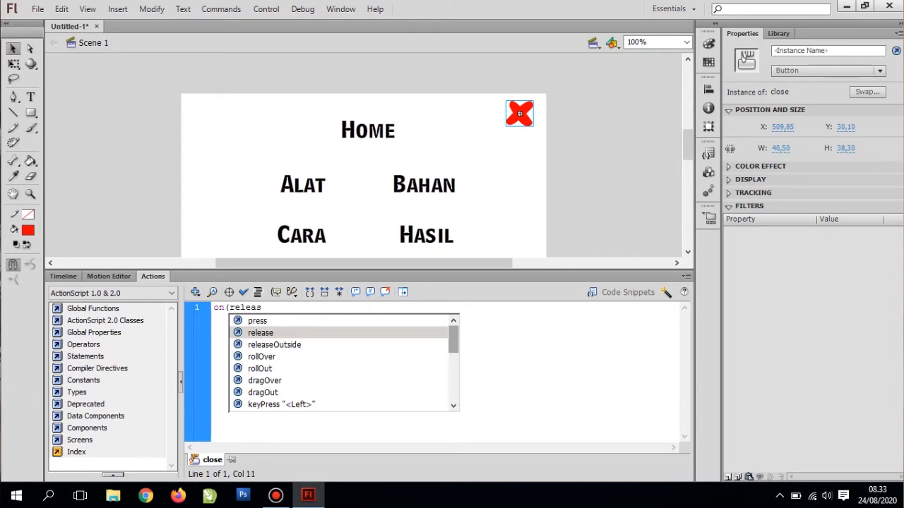
text(){fsco)
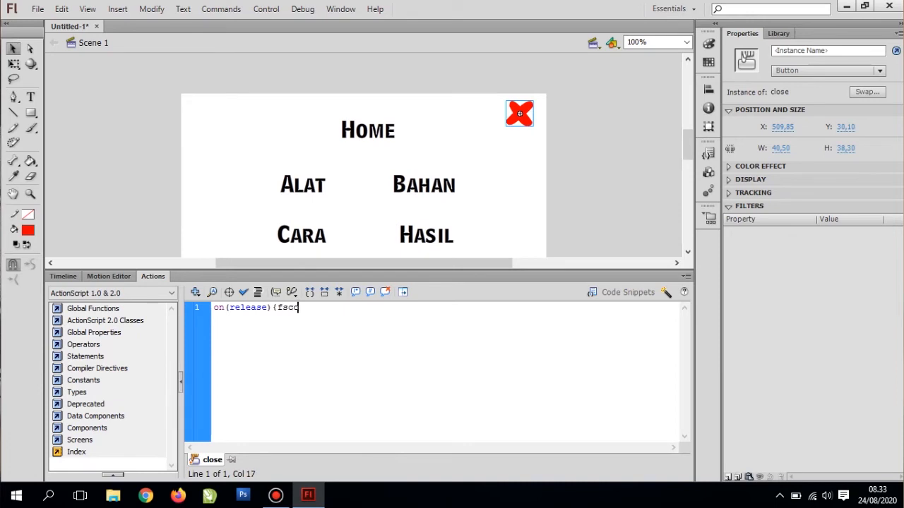
text(mmand("quit)
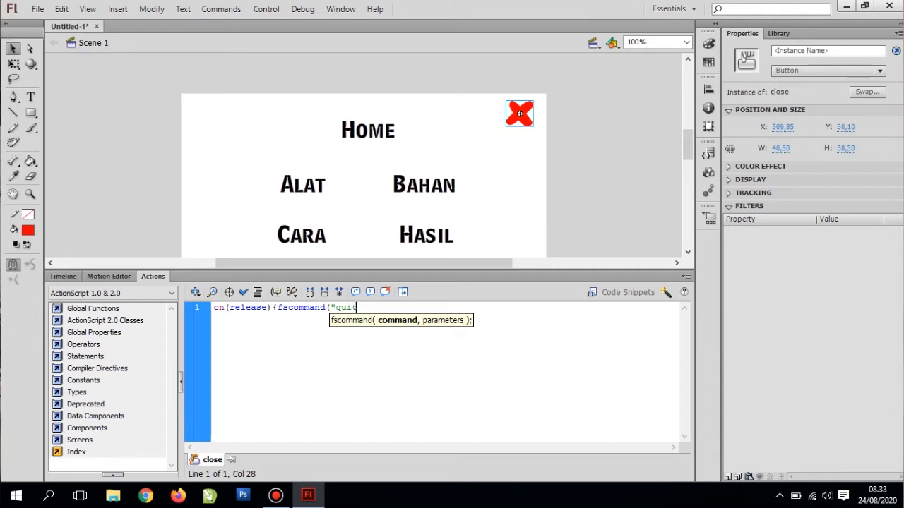
text(")
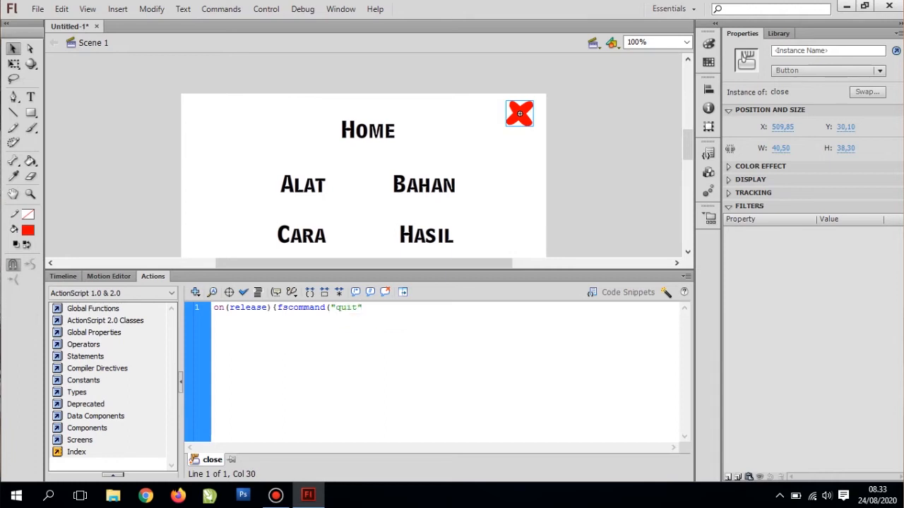
key(BackSpace)
text(,true)
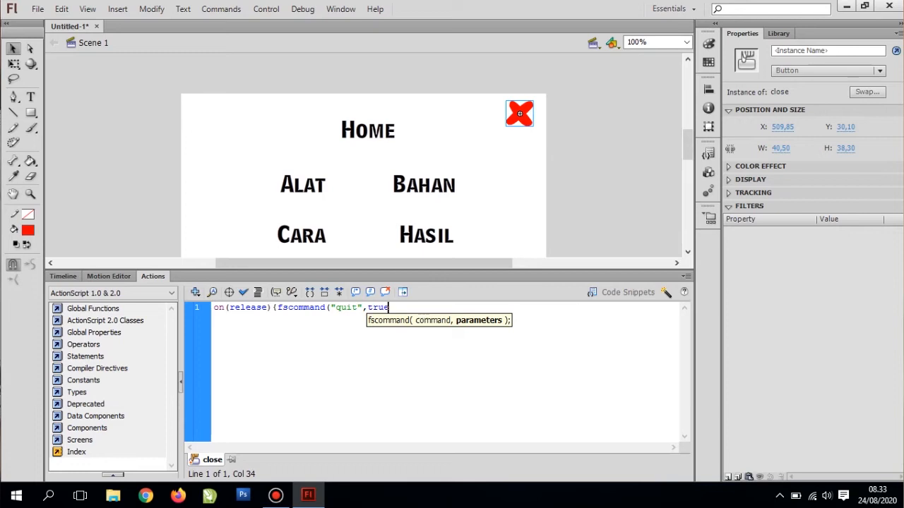
text();)
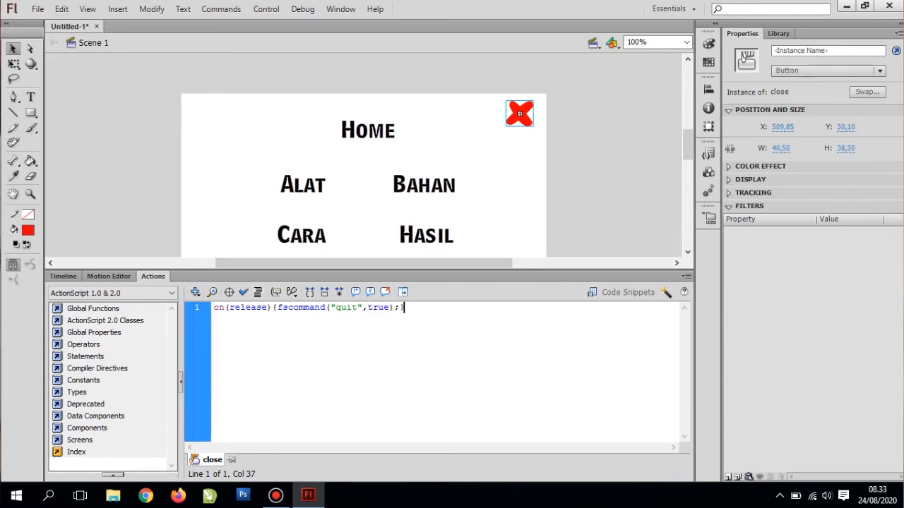
click(607, 176)
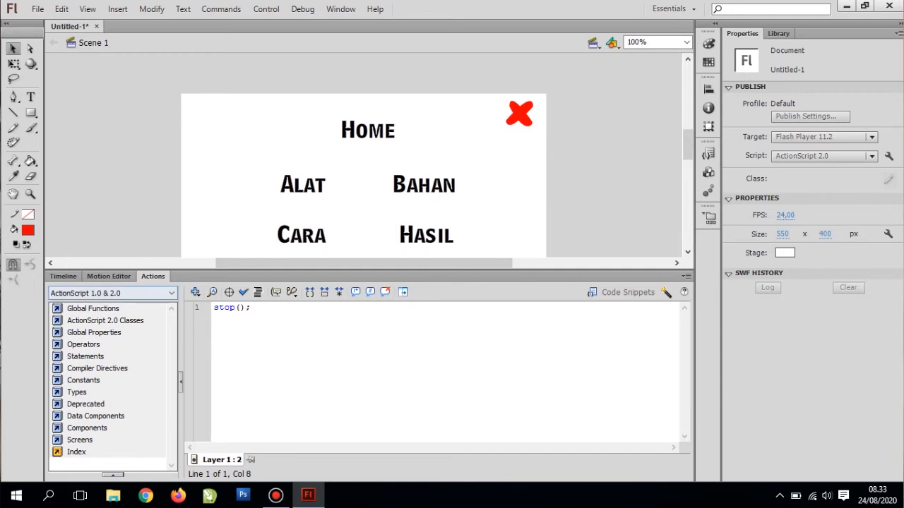
- Show the timeline with a taller stage area, copy all Home menu objects on frame 2 and deselect them
click(62, 276)
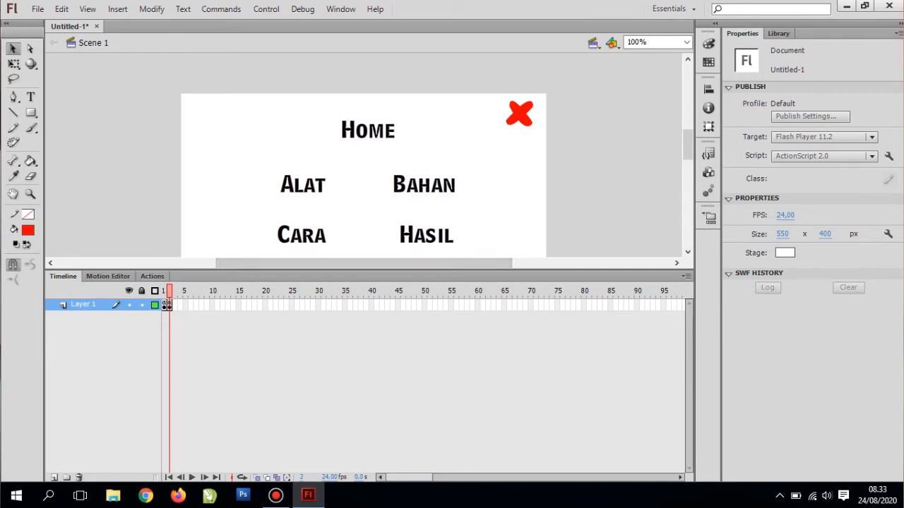
drag(367, 269, 367, 381)
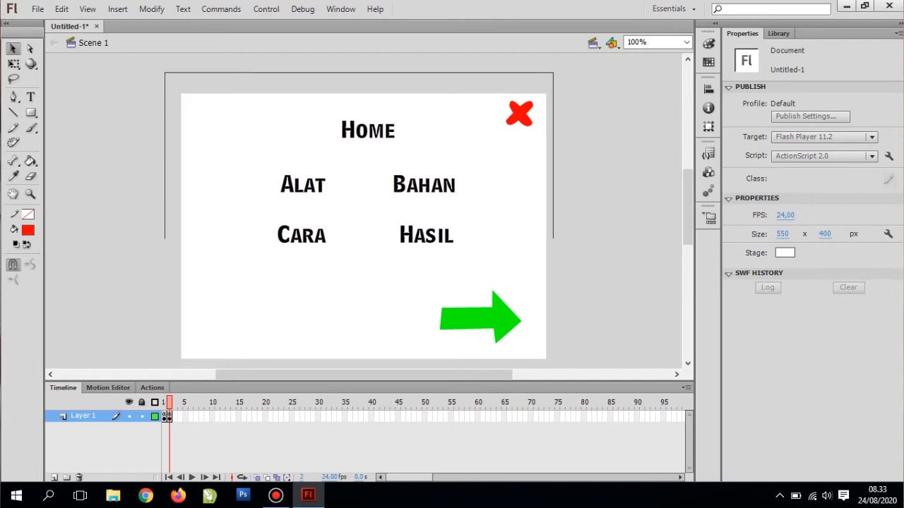
key(ctrl+a)
right_click(413, 170)
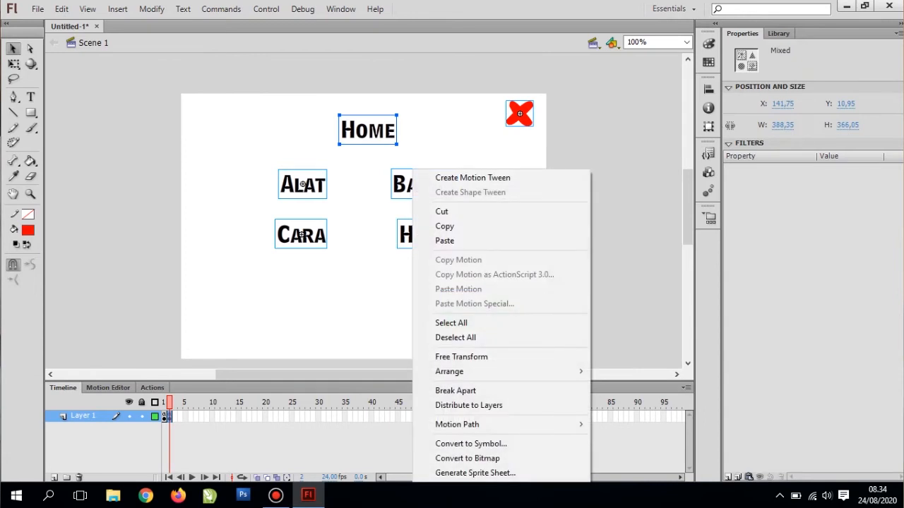
click(444, 227)
click(367, 289)
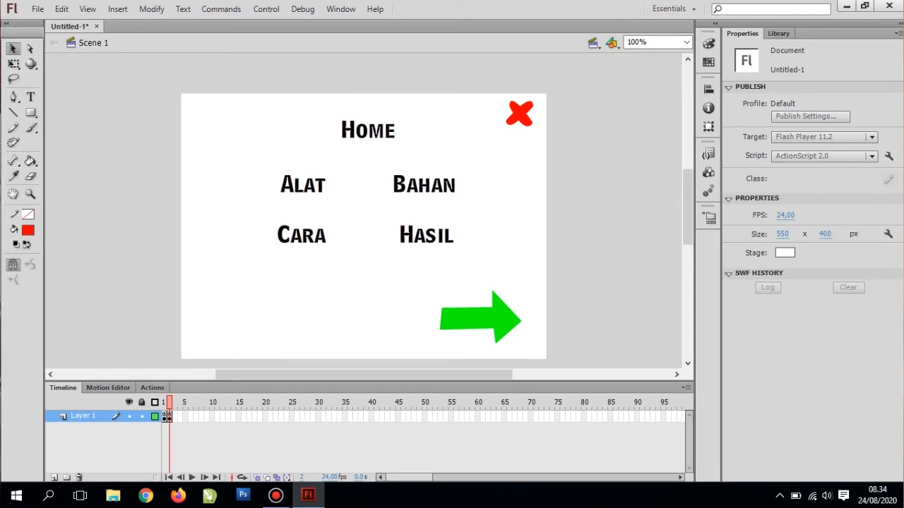
- Insert a keyframe at frame 3 and delete the Alat, Bahan, Cara and Hasil buttons from it
right_click(173, 417)
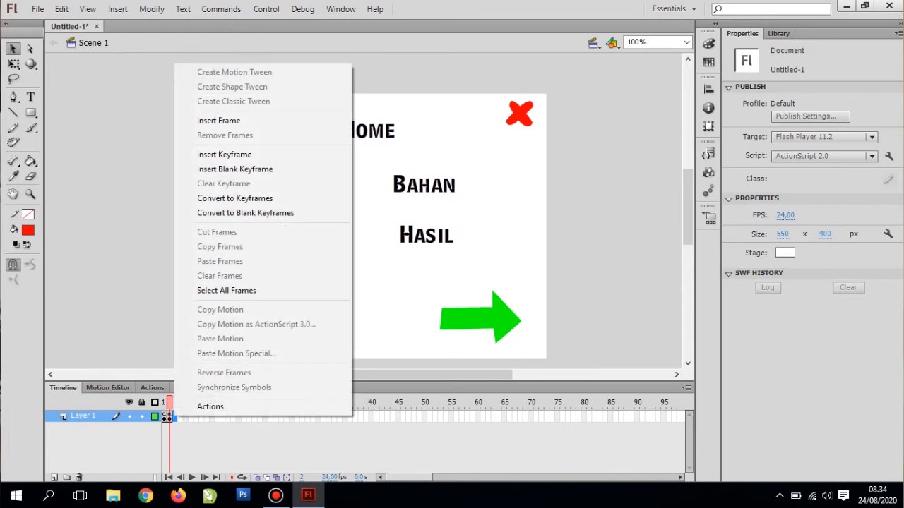
click(224, 154)
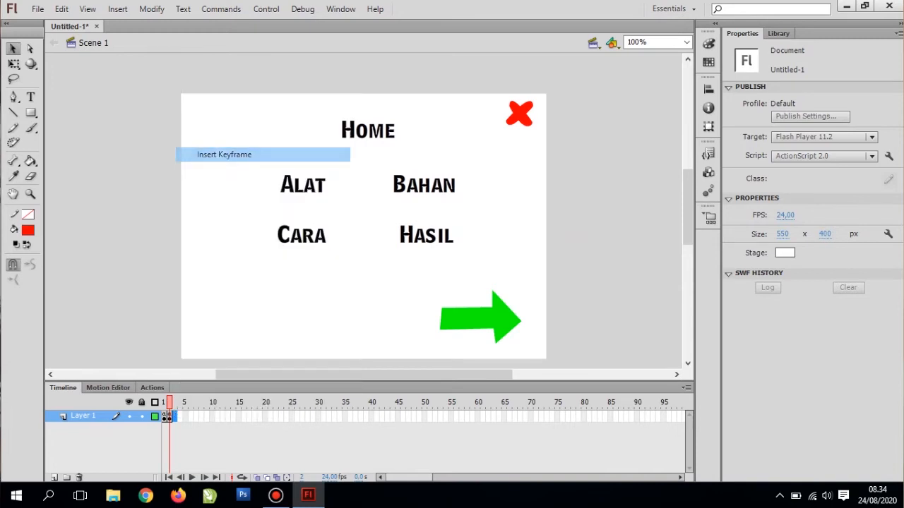
drag(220, 150, 440, 242)
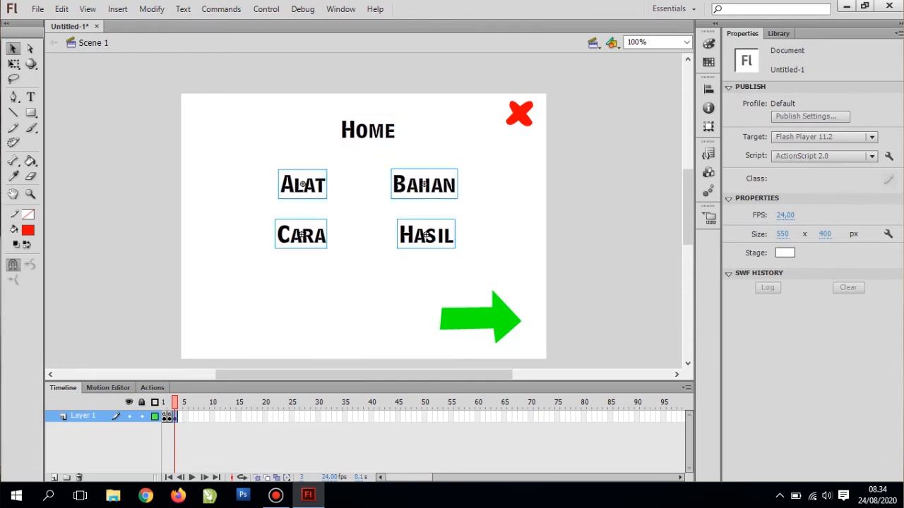
click(443, 272)
drag(226, 163, 536, 270)
key(Delete)
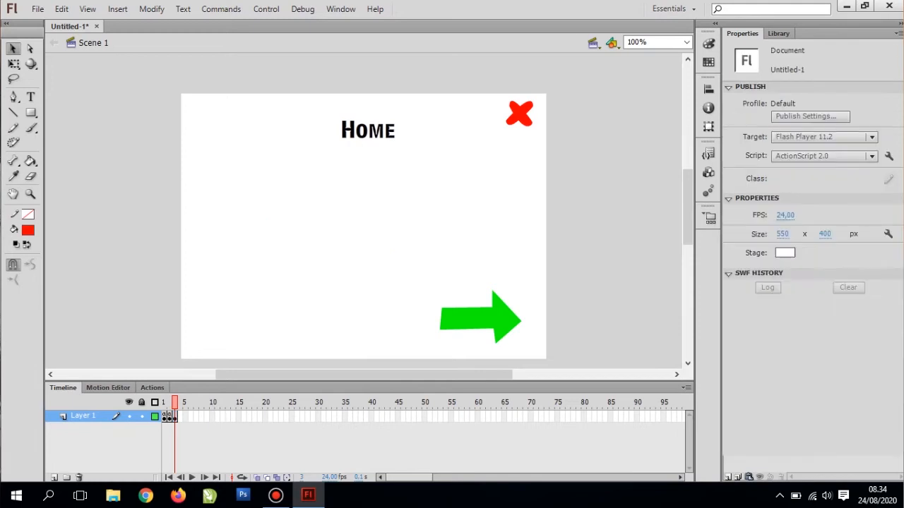
- Change the heading text on frame 3 to Alat
click(368, 130)
click(30, 112)
key(Escape)
key(t)
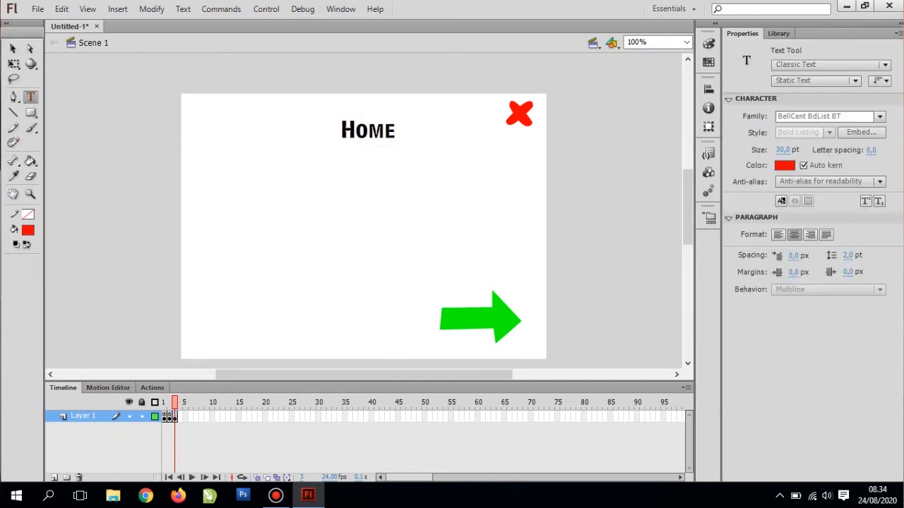
click(386, 130)
key(Right)
key(BackSpace)
key(BackSpace)
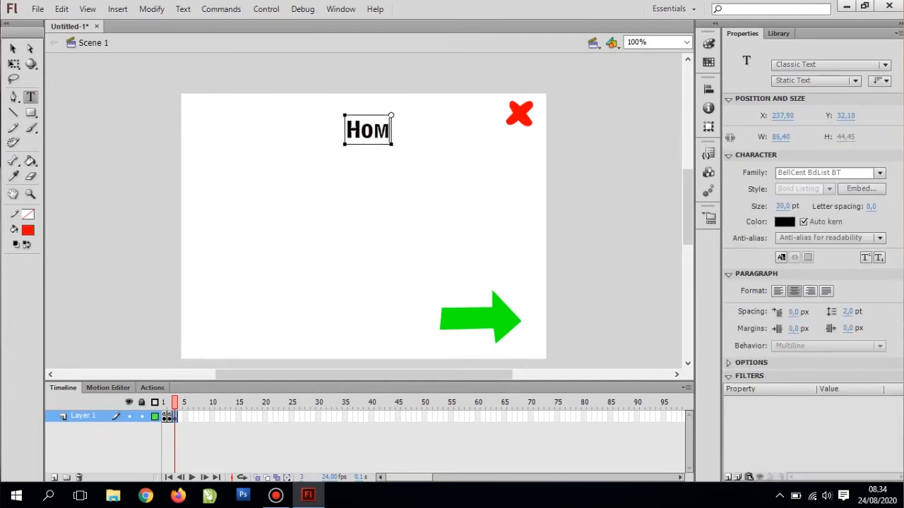
key(BackSpace)
key(BackSpace)
text(Alat)
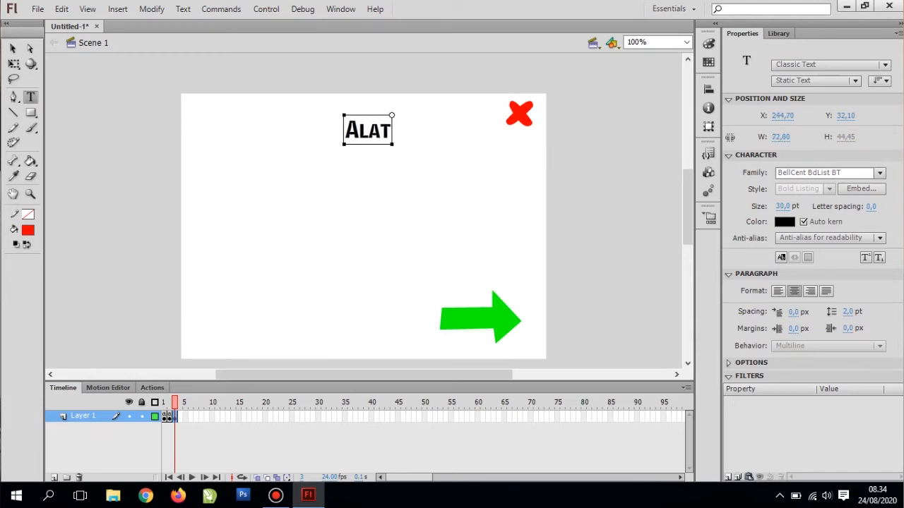
key(Escape)
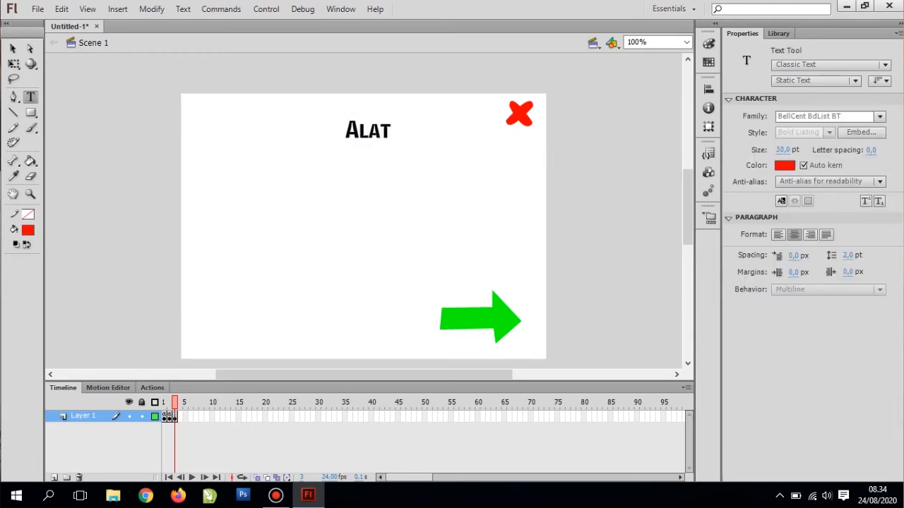
- Place the library symbol next n back in the stage's lower-left area and flip it horizontally so the arrow points left
click(778, 34)
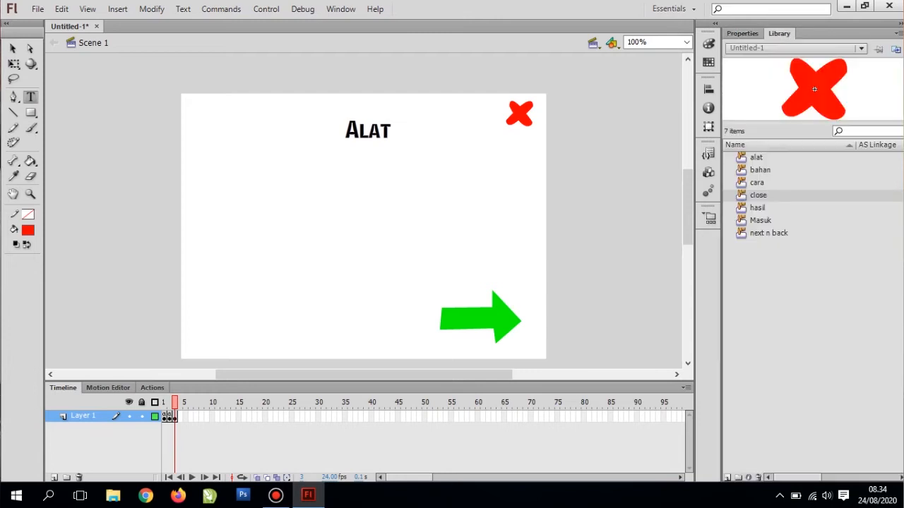
click(768, 233)
drag(768, 233, 246, 320)
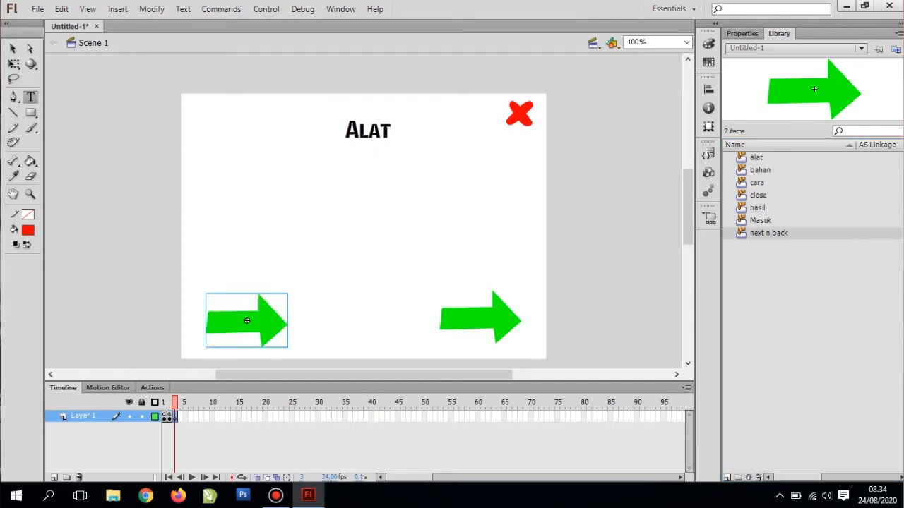
key(q)
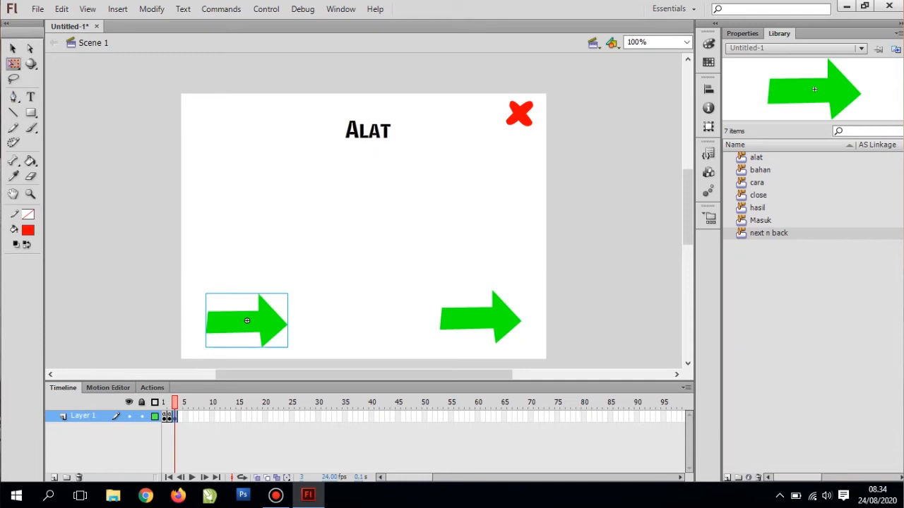
drag(288, 321, 206, 321)
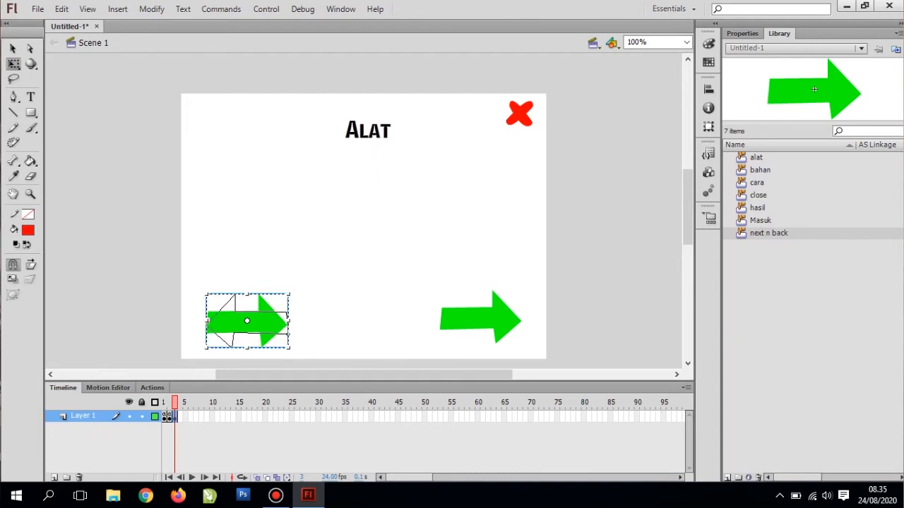
key(Escape)
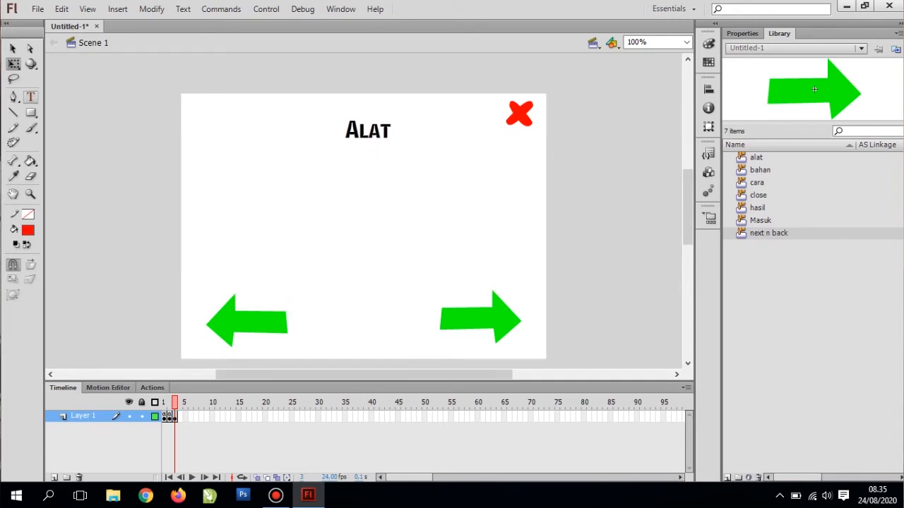
- Draw a red rectangle between the two green arrows and centre the text Home on it in white
click(31, 112)
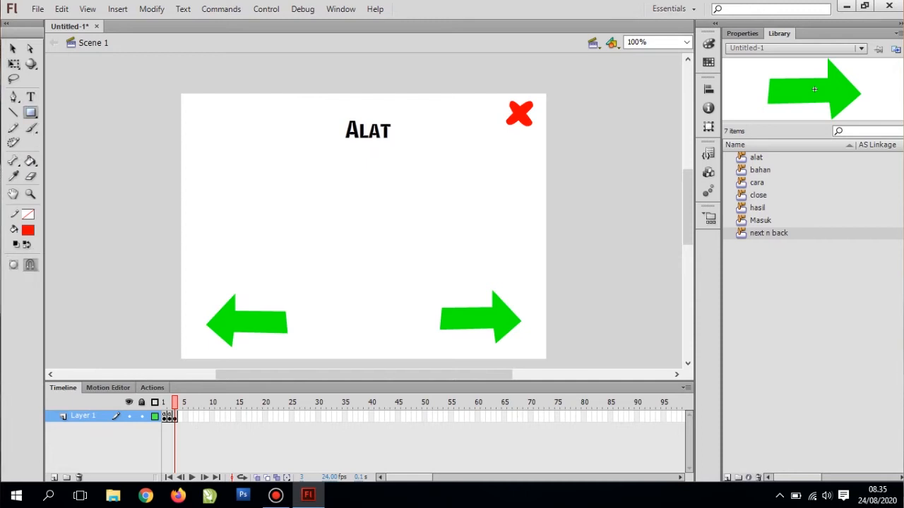
mouse_move(398, 313)
mouse_down()
mouse_move(414, 330)
mouse_move(408, 356)
mouse_move(406, 344)
mouse_up()
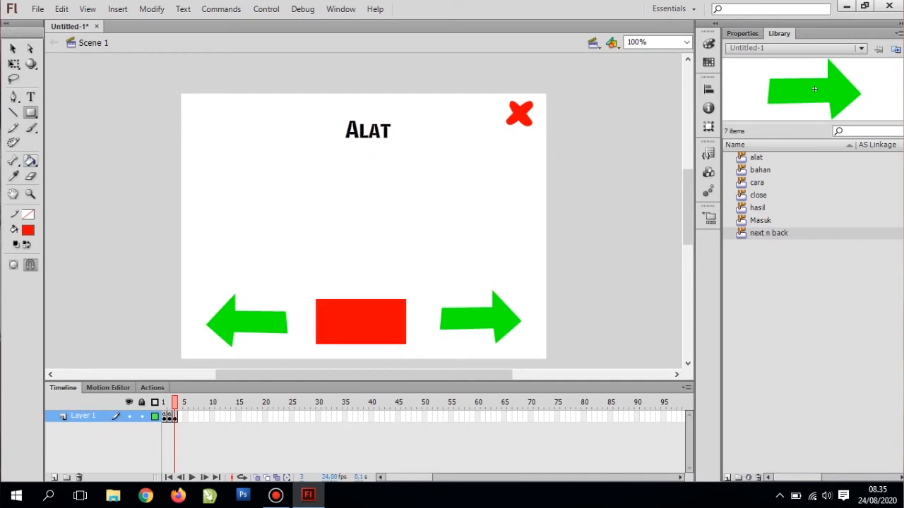
text(t)
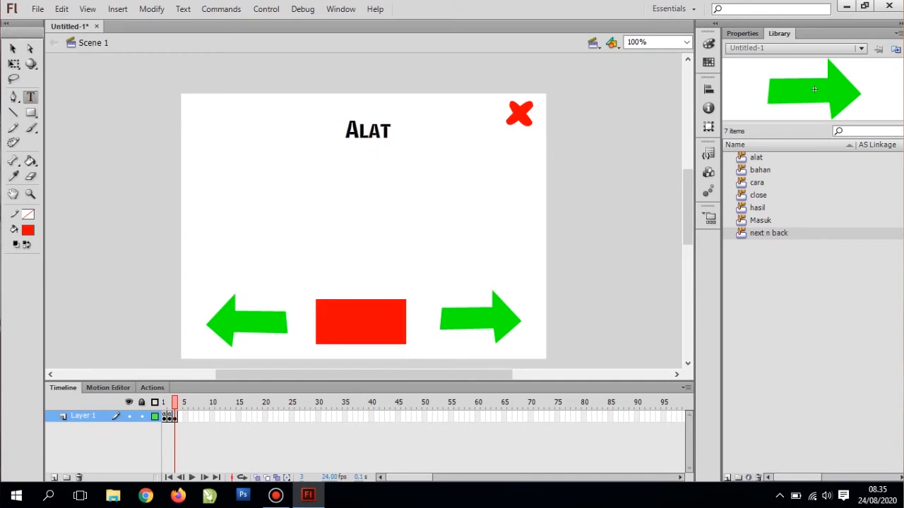
text(Home)
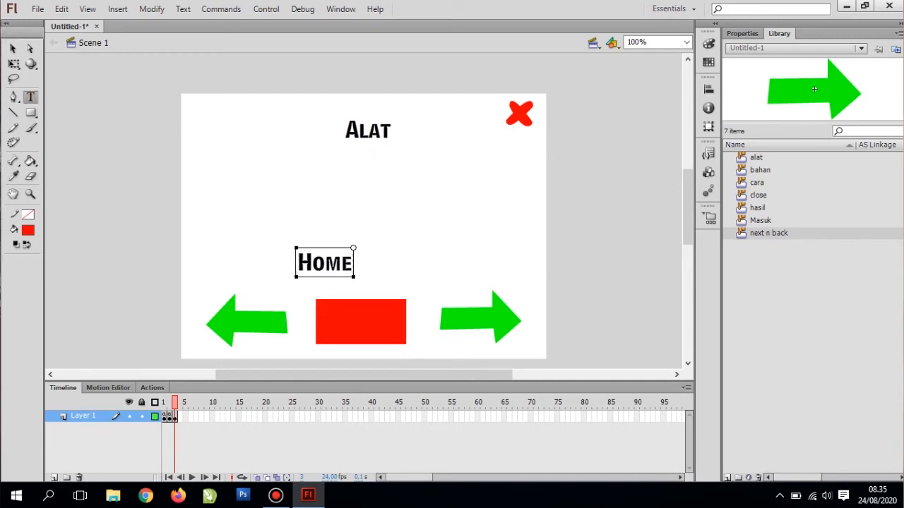
key(Escape)
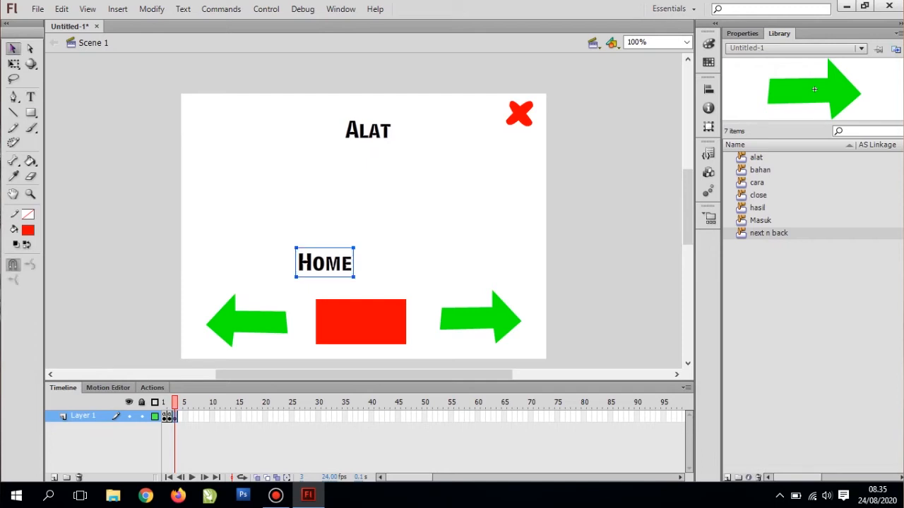
drag(325, 262, 359, 308)
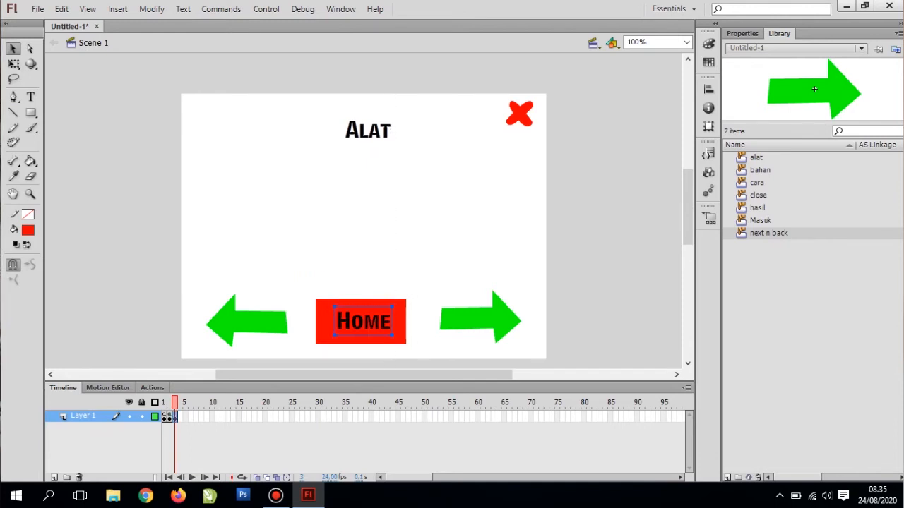
click(27, 229)
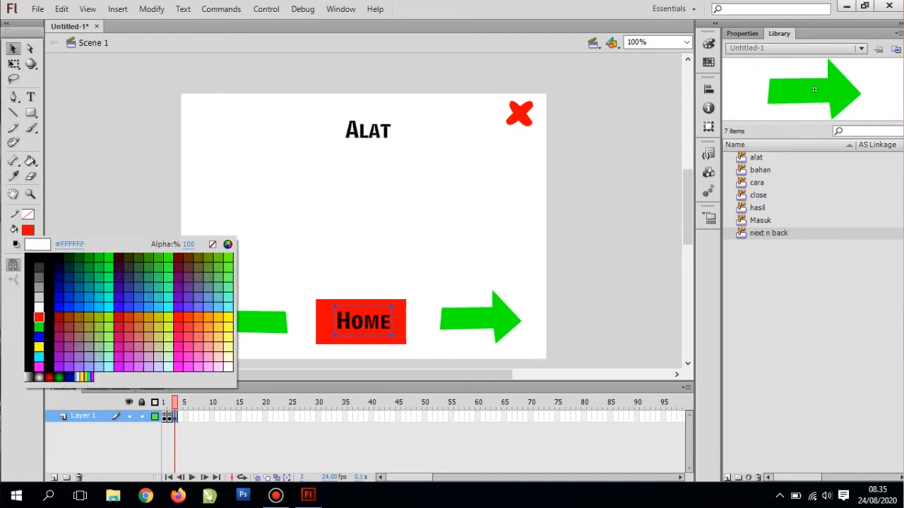
click(39, 307)
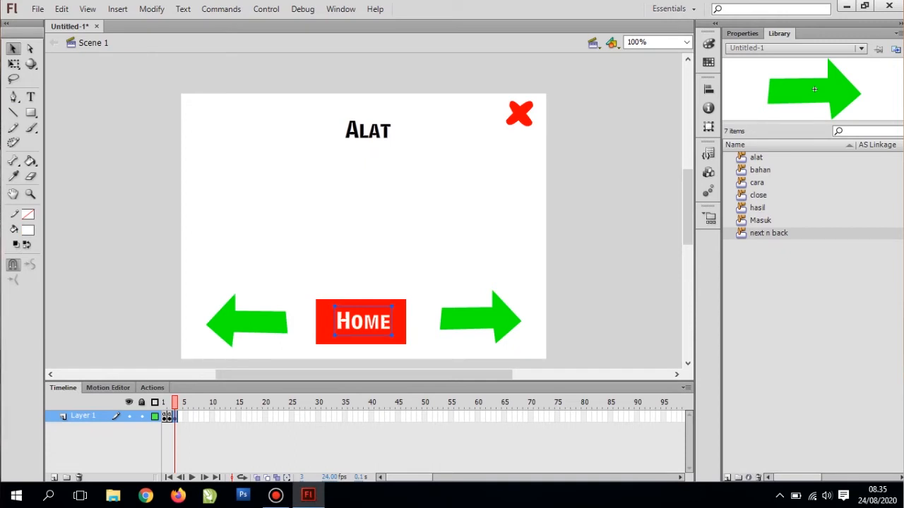
- Convert the red rectangle and its Home text together into a button symbol named home
drag(413, 364, 420, 365)
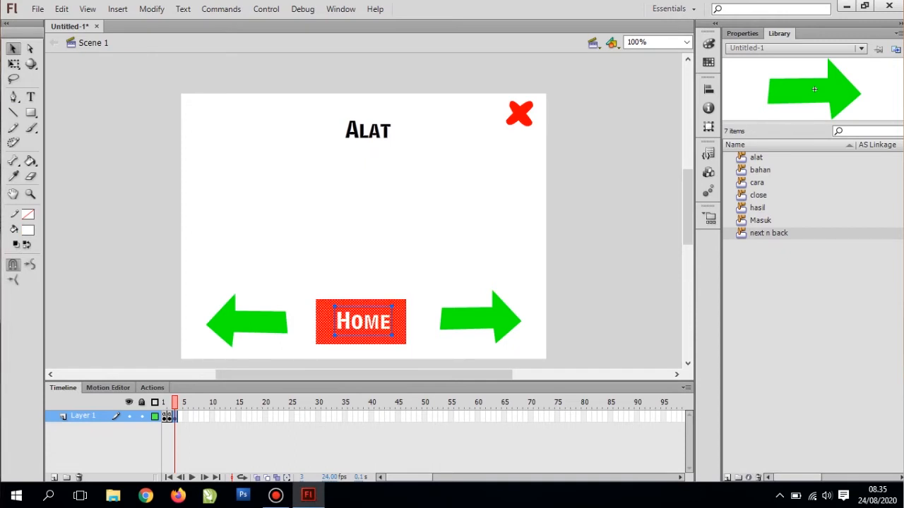
right_click(383, 316)
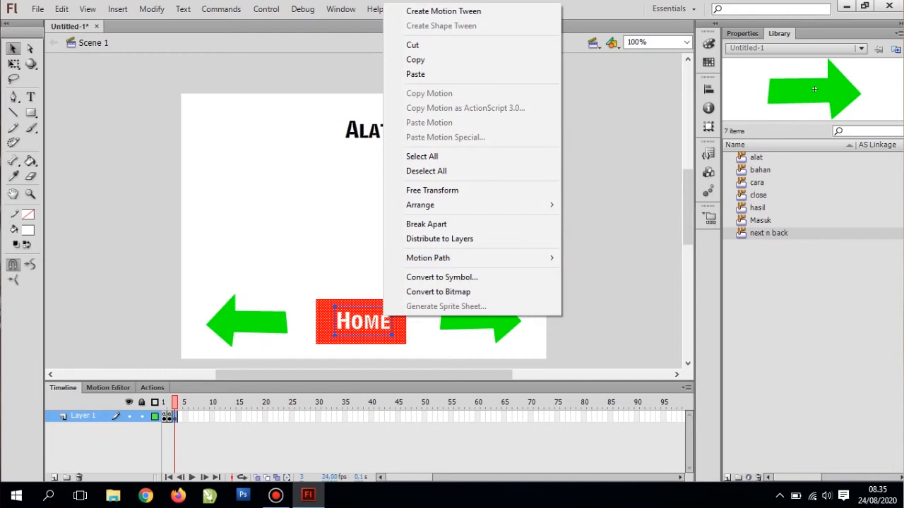
click(441, 276)
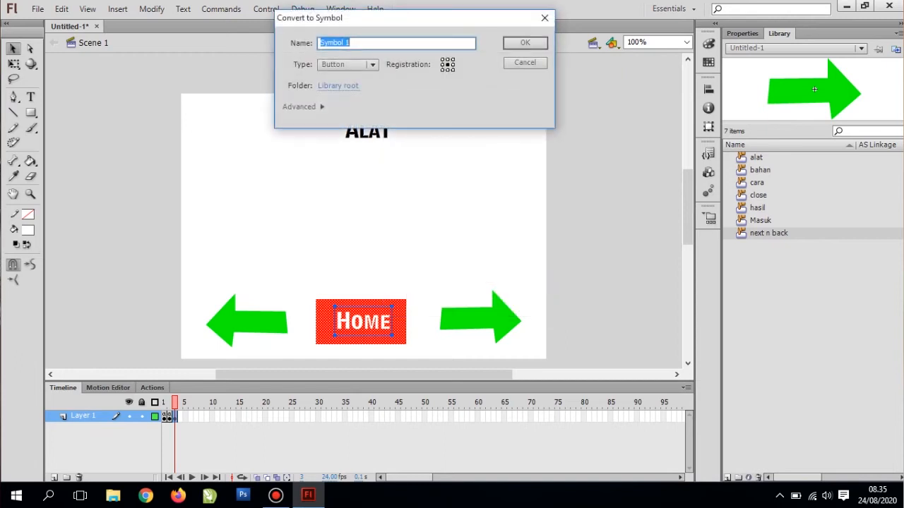
key(Return)
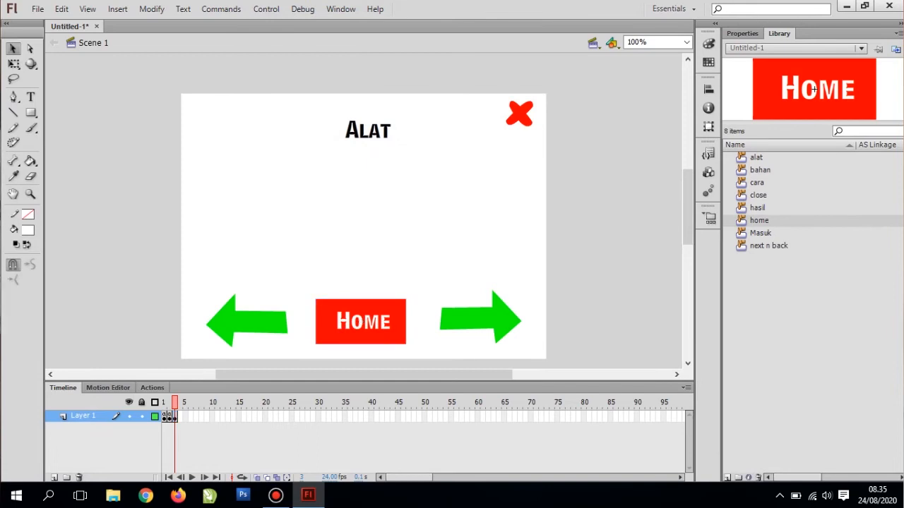
- Start an import to the library and open the tutorial flash folder on drive DATA (E:)
click(38, 9)
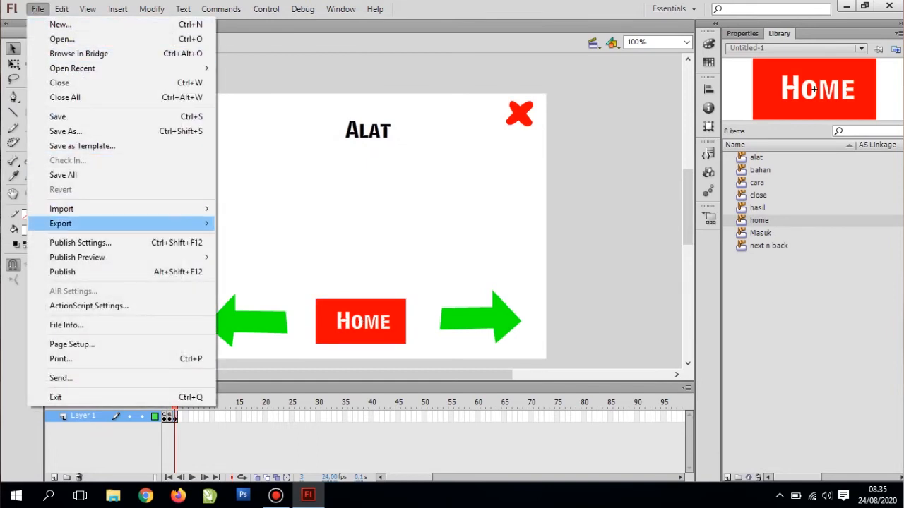
mouse_move(106, 209)
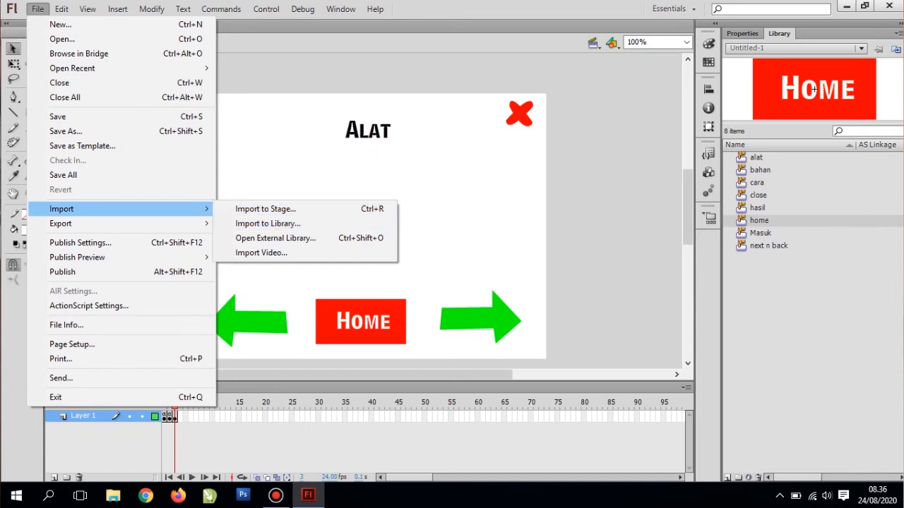
click(267, 224)
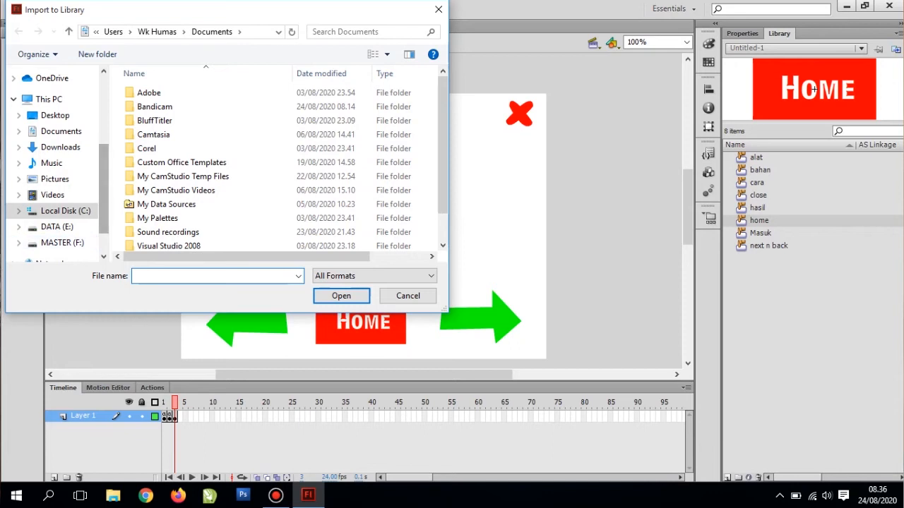
scroll(56, 212, down, 2)
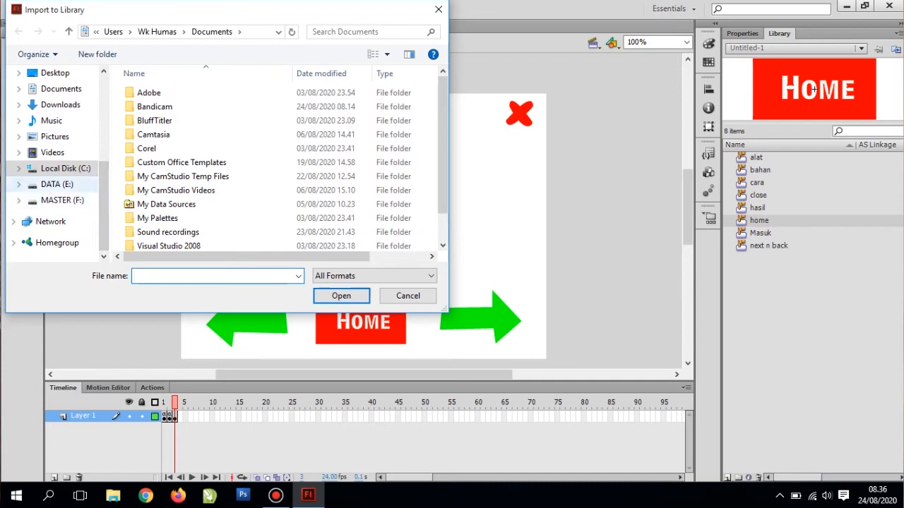
click(56, 184)
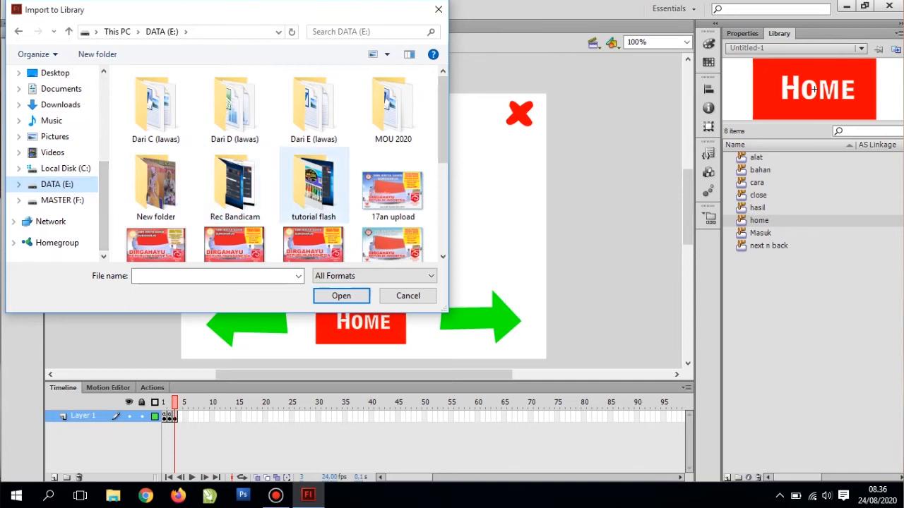
double_click(314, 185)
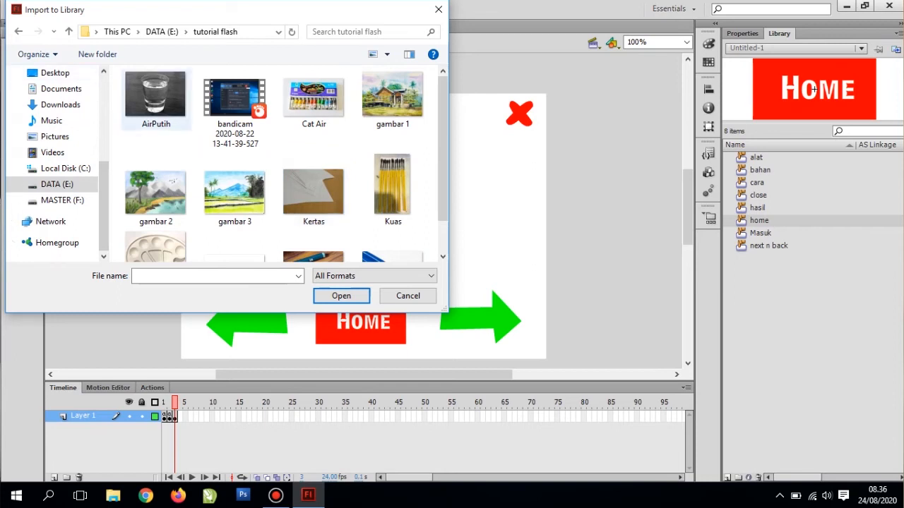
- Import every image from AirPutih to Pesil HB into the library, leaving out the bandicam video
click(155, 99)
scroll(155, 99, down, 1)
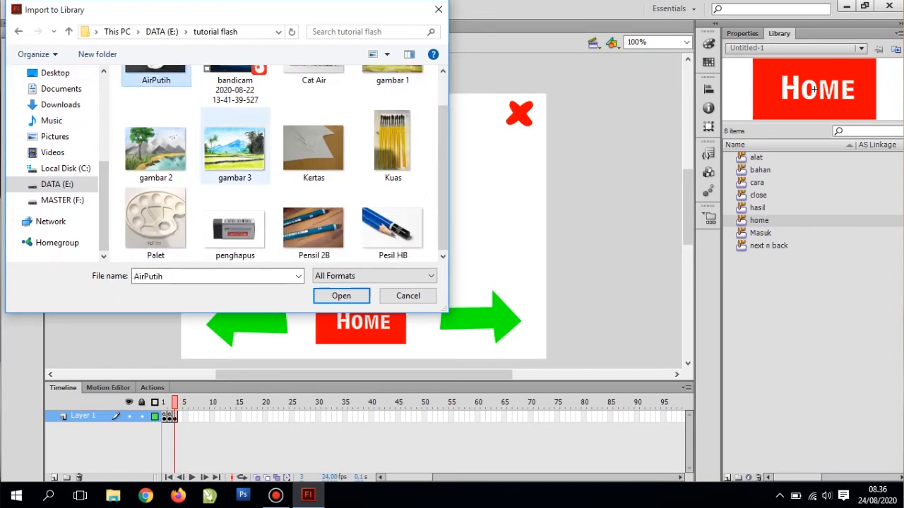
shift+click(392, 226)
scroll(282, 162, up, 1)
ctrl+click(234, 106)
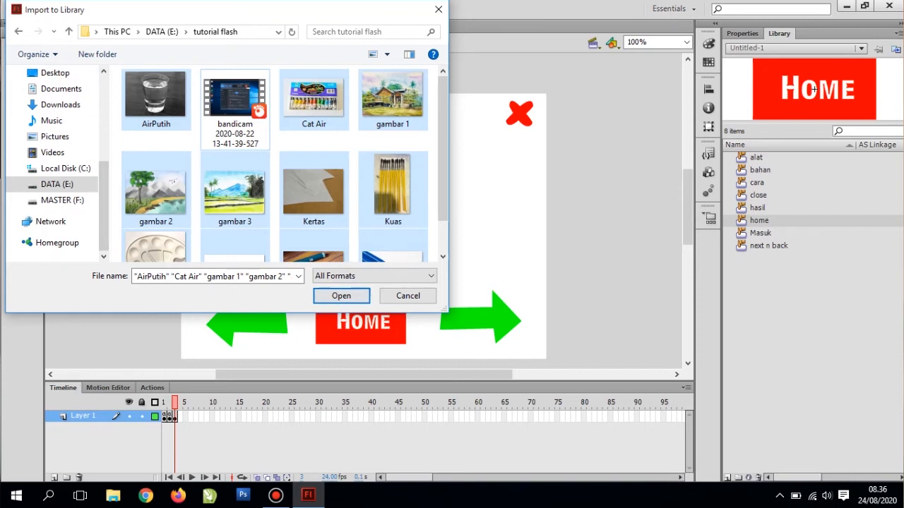
key(Return)
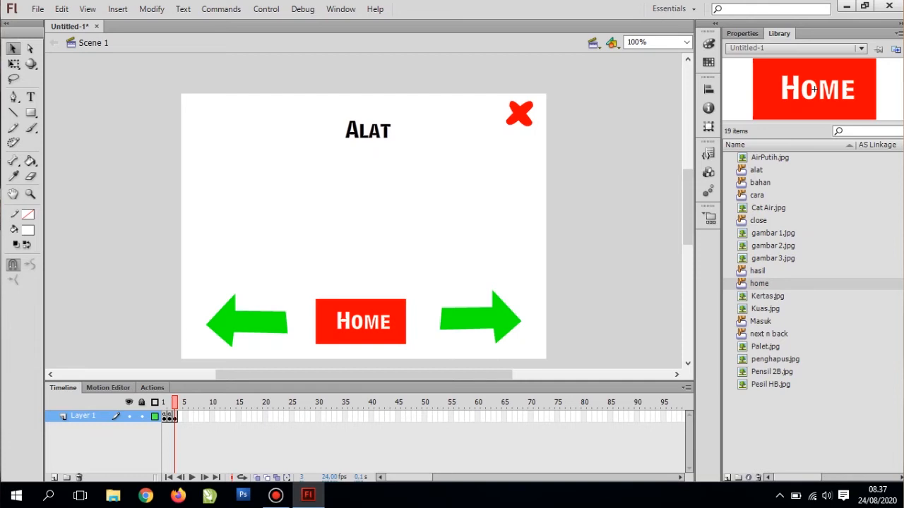
- Place the library images Pesil HB, Pensil 2B, penghapus, Palet and Kuas together on frame 3's stage
click(770, 384)
ctrl+click(771, 372)
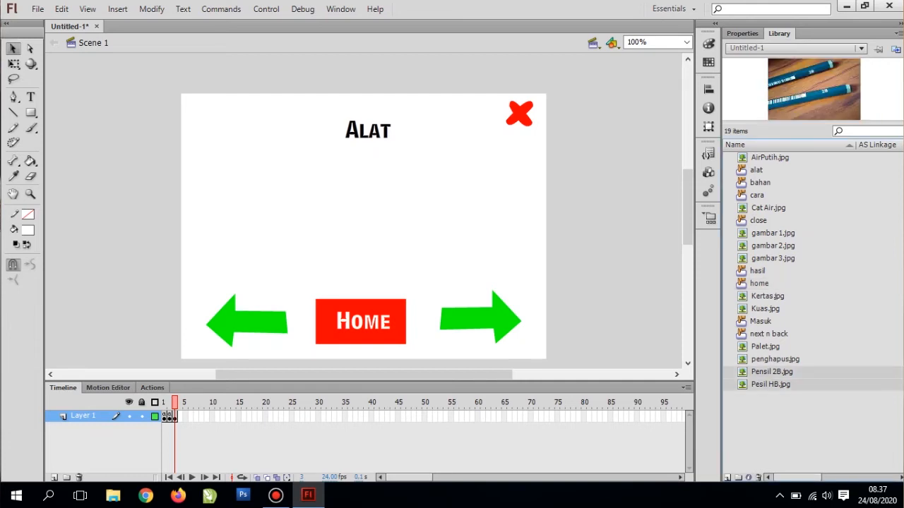
ctrl+click(775, 360)
ctrl+click(766, 346)
ctrl+click(765, 310)
drag(765, 309, 161, 151)
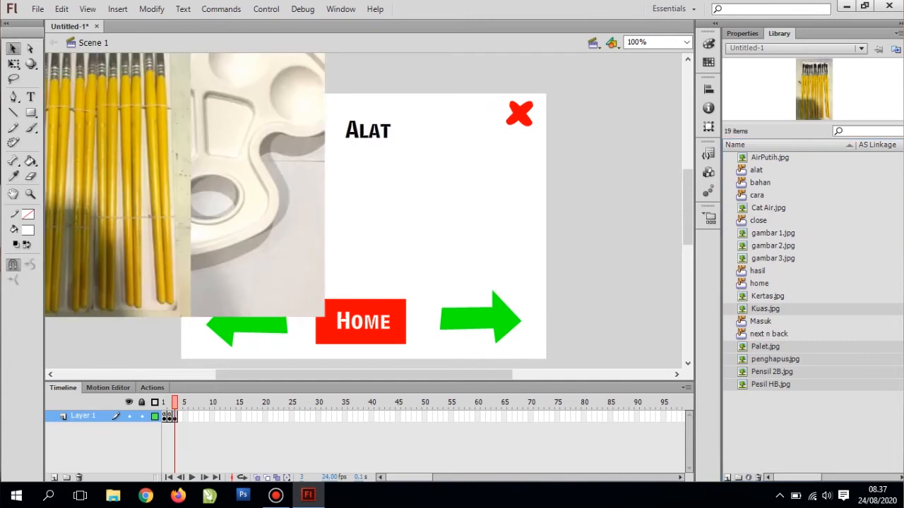
- Scale the Kuas brush image down to a small picture and place it above and between the Home button and right-pointing arrow
drag(338, 191, 403, 198)
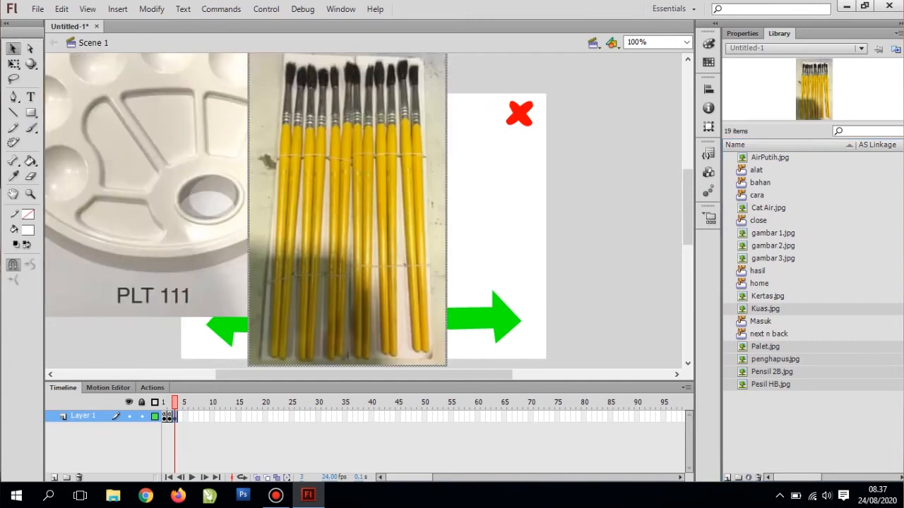
key(q)
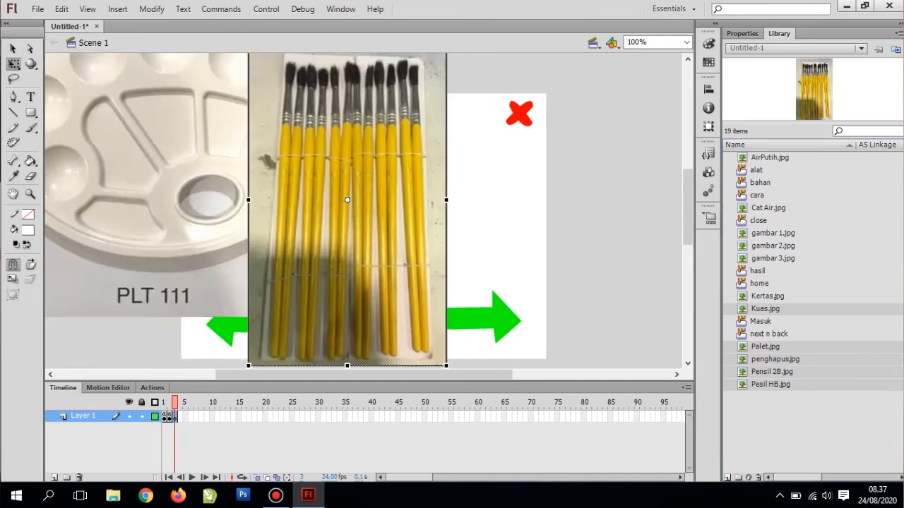
drag(446, 366, 370, 235)
drag(455, 230, 423, 229)
- Scale the Palet image down, place it above the left-pointing arrow, and select the penghapus eraser image
click(177, 184)
mouse_move(324, 317)
mouse_down()
mouse_move(199, 192)
mouse_move(234, 210)
mouse_move(262, 242)
mouse_up()
click(159, 87)
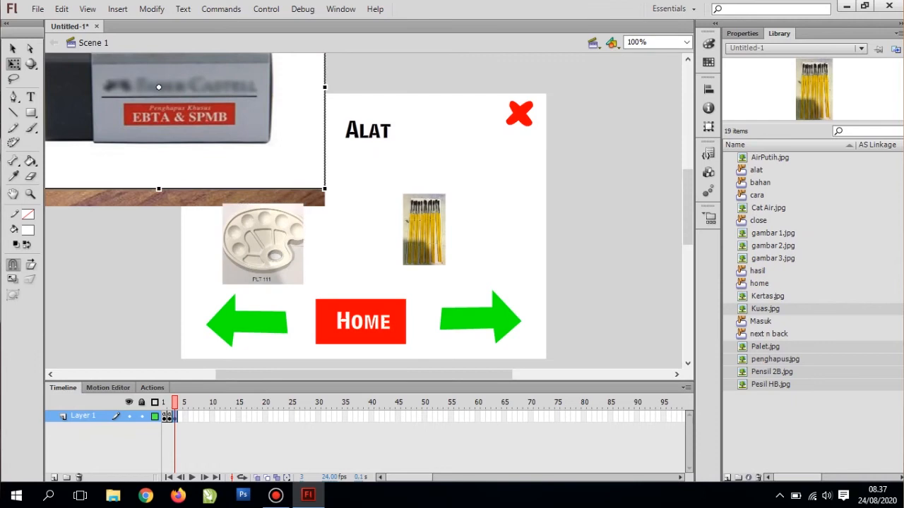
- Scale down the eraser, Pensil 2B and Pesil HB images and arrange them in a row below the Alat title
drag(270, 140, 229, 115)
mouse_move(159, 87)
mouse_down()
mouse_move(422, 154)
mouse_move(465, 181)
mouse_move(479, 176)
mouse_up()
click(283, 165)
mouse_move(324, 206)
mouse_down()
mouse_move(203, 126)
mouse_move(366, 197)
mouse_move(287, 179)
mouse_move(205, 127)
mouse_up()
click(286, 169)
drag(157, 95, 250, 174)
- Shrink the palette and brush images into a second row above the Home button, and centre the Pensil 2B image under the title
drag(263, 259, 269, 245)
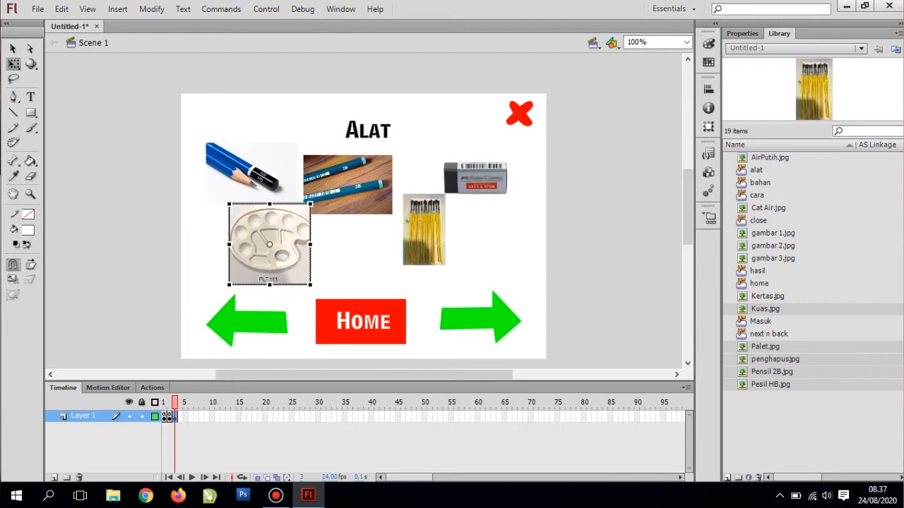
drag(348, 185, 367, 185)
drag(424, 230, 439, 248)
drag(309, 207, 331, 231)
drag(304, 259, 303, 254)
drag(440, 249, 429, 248)
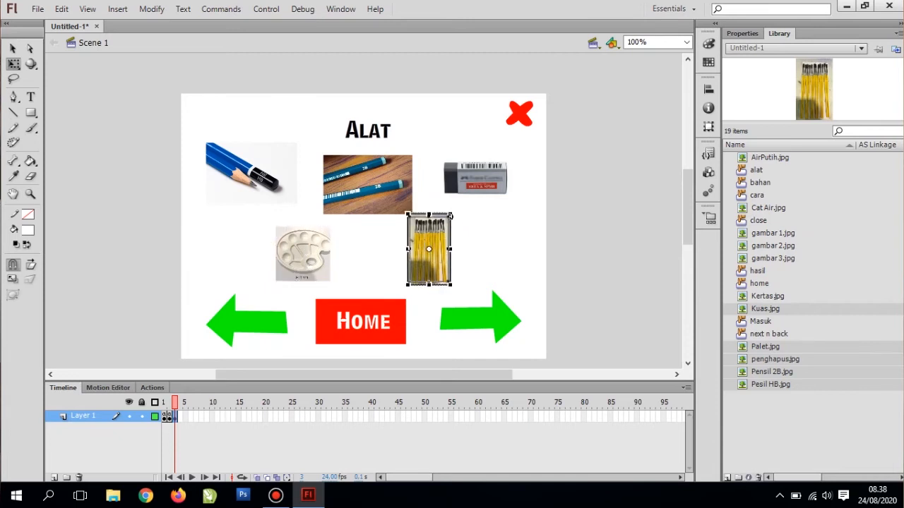
drag(450, 220, 414, 248)
- Shrink the two pencil images and the eraser slightly, and adjust the Pesil HB, eraser and brush positions to even out both rows
click(248, 173)
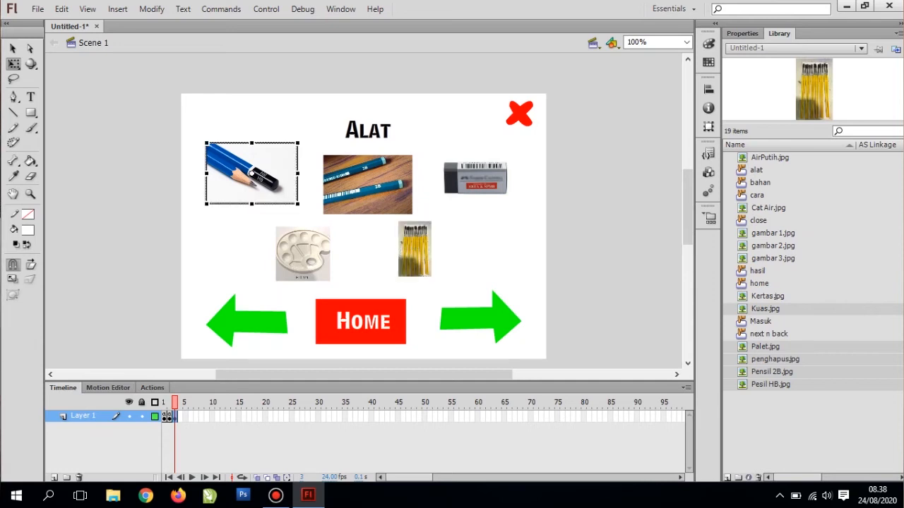
drag(291, 142, 291, 143)
mouse_move(251, 174)
mouse_down()
mouse_move(251, 189)
mouse_move(268, 187)
mouse_up()
click(367, 180)
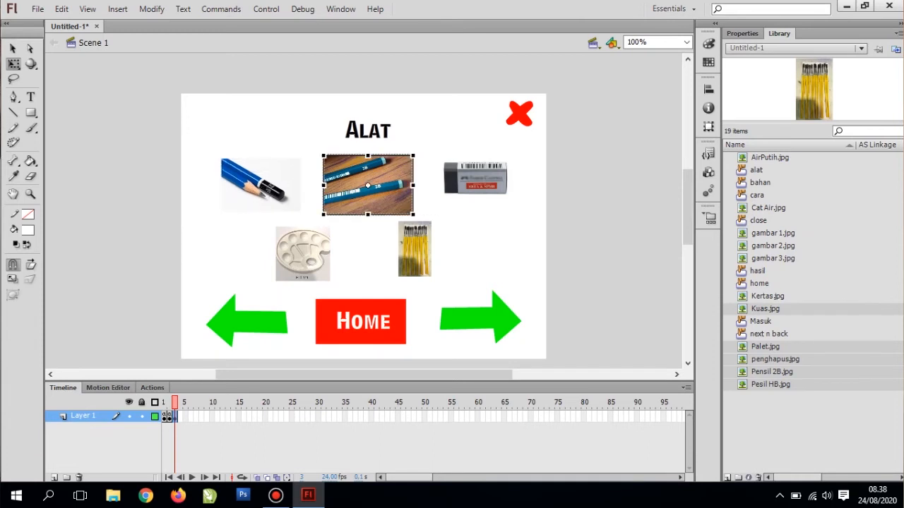
drag(413, 160, 405, 160)
click(466, 180)
drag(434, 205, 436, 203)
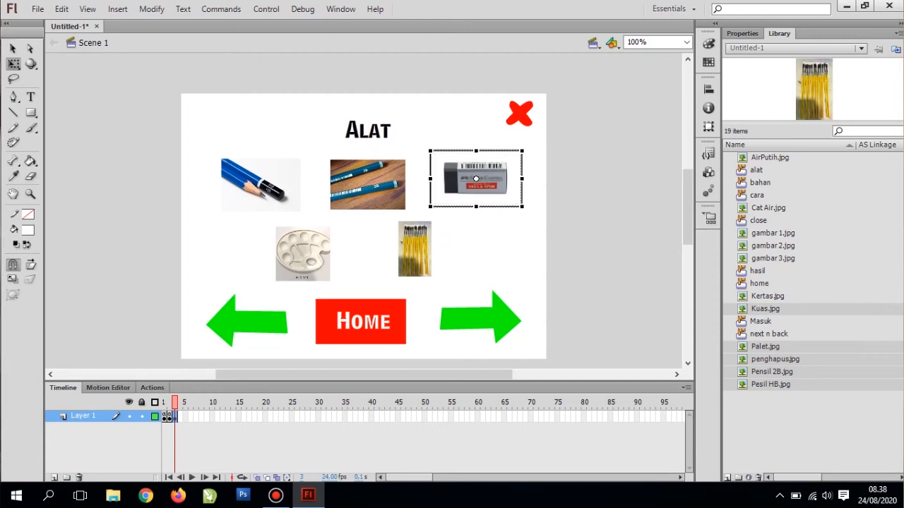
drag(476, 179, 476, 187)
click(415, 249)
drag(415, 250, 414, 258)
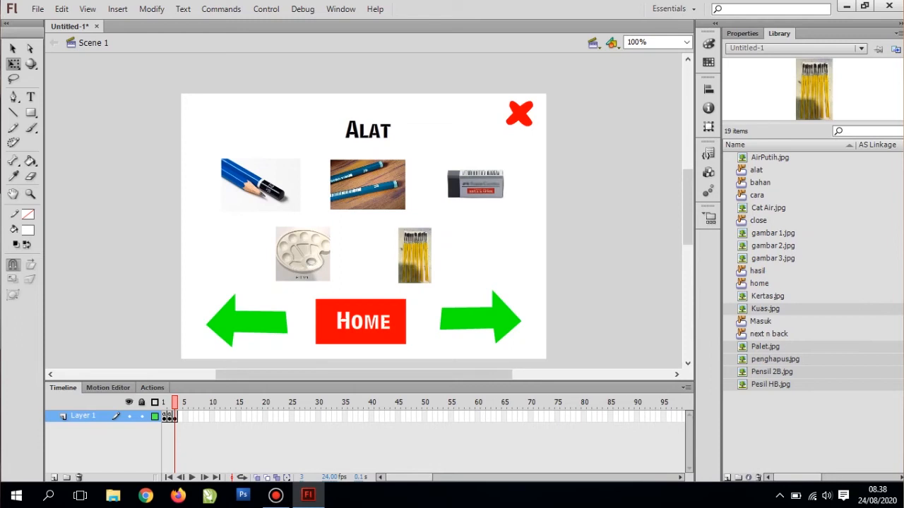
- Add a stop(); action to frame 3 and check the script on the red close button
key(F9)
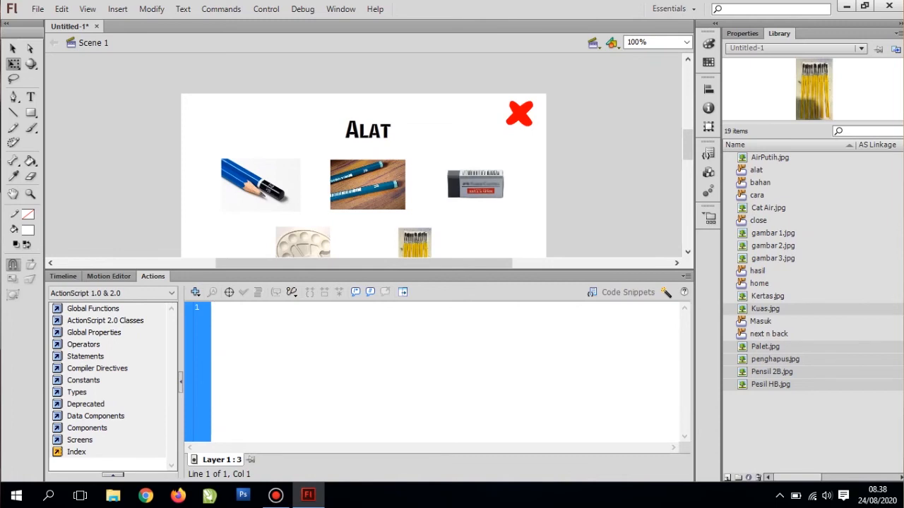
text(stop();)
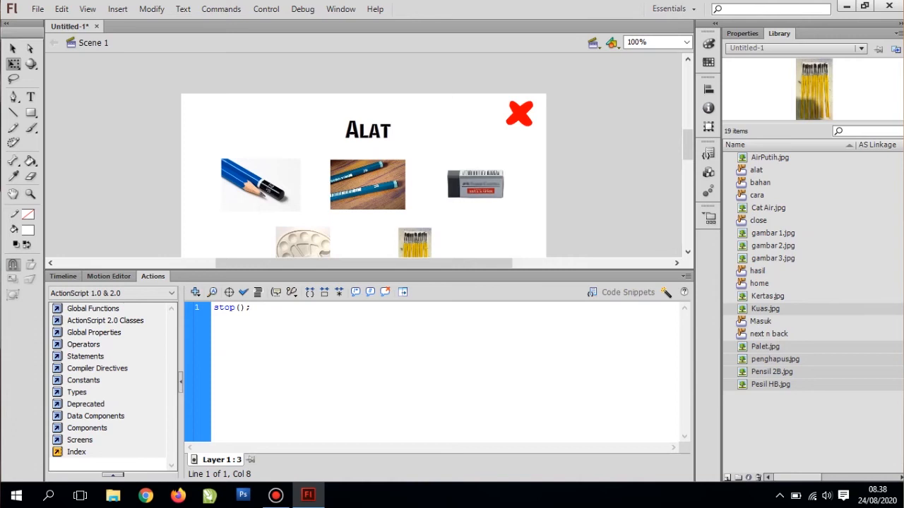
click(519, 113)
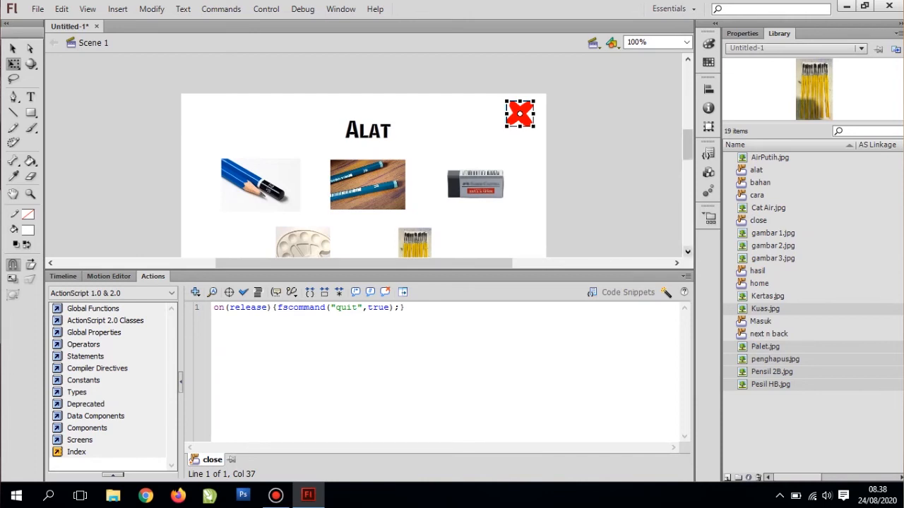
- Change the right-pointing arrow's script to on(press){gotoAndPlay(4);}
scroll(364, 177, down, 5)
scroll(364, 155, down, 1)
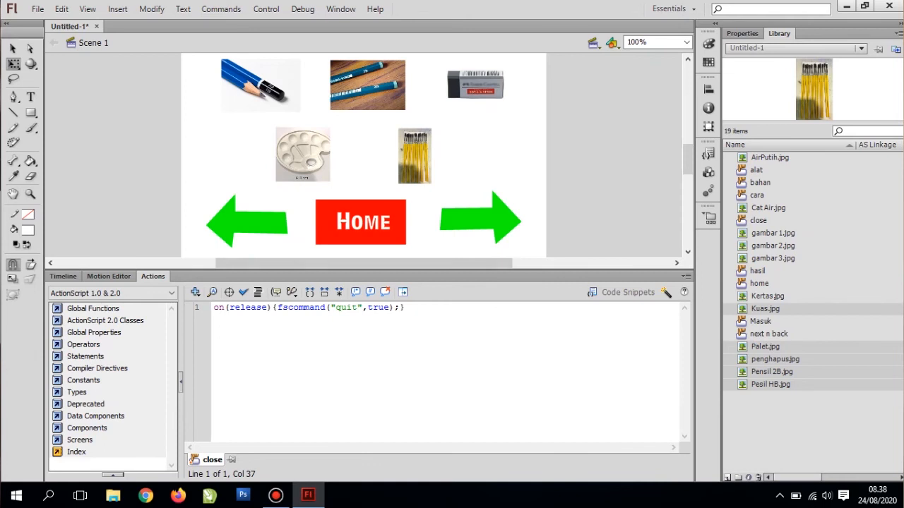
click(480, 219)
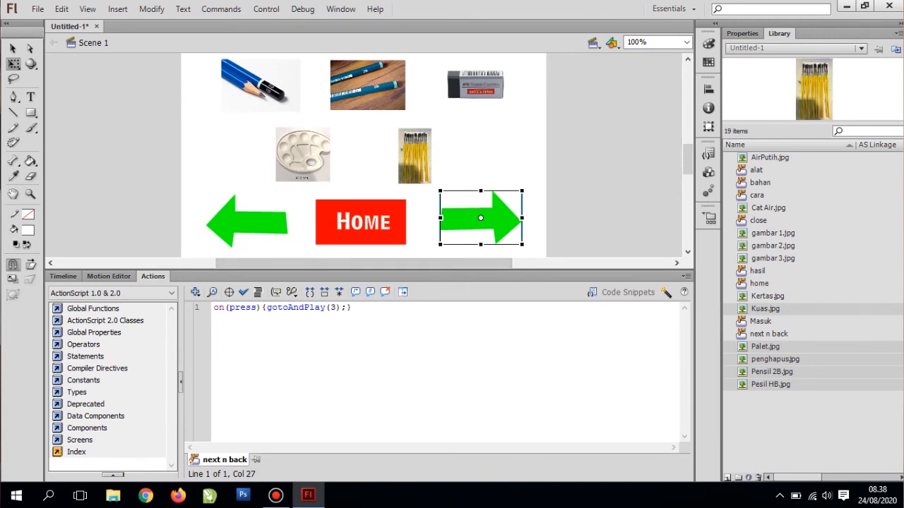
key(Left)
key(Left)
key(Left)
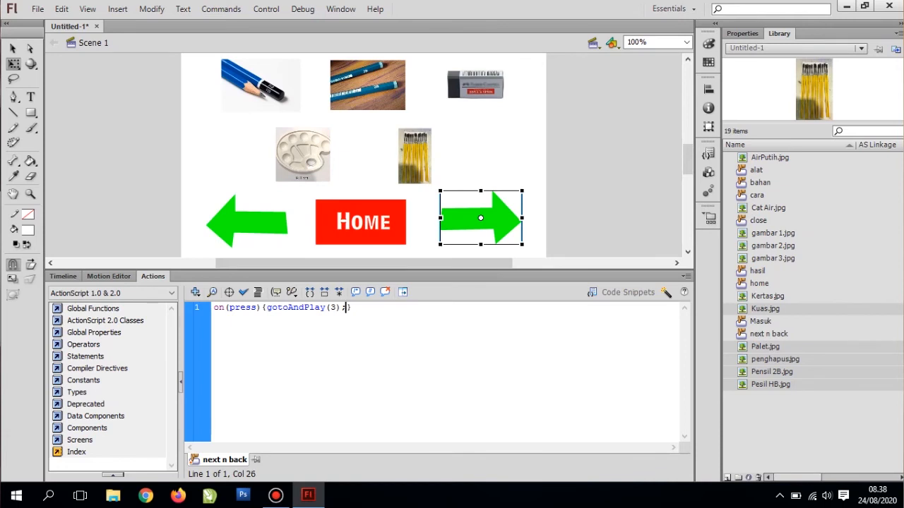
key(BackSpace)
text(4)
key(Right)
key(Right)
key(Right)
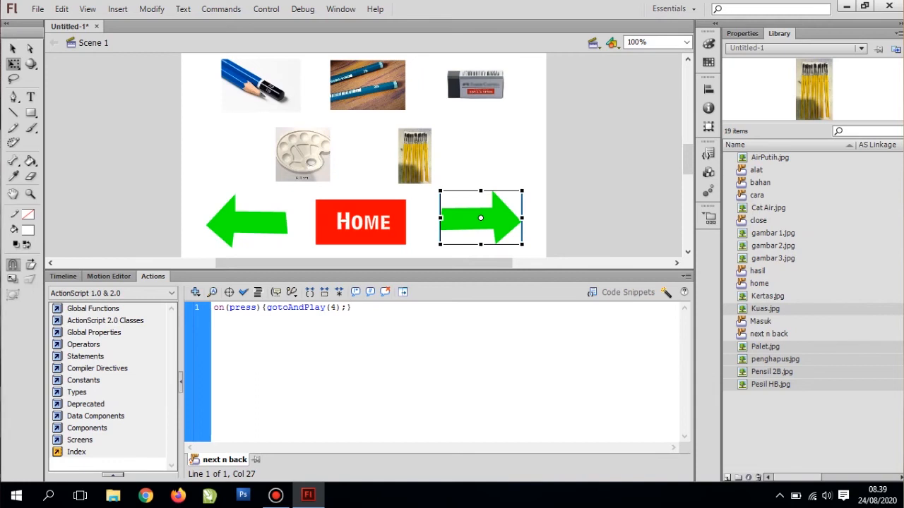
click(243, 221)
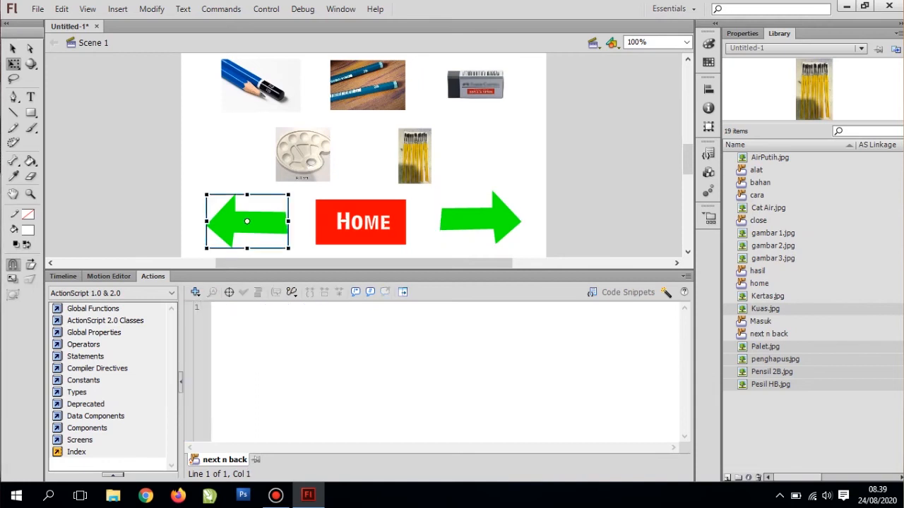
click(360, 222)
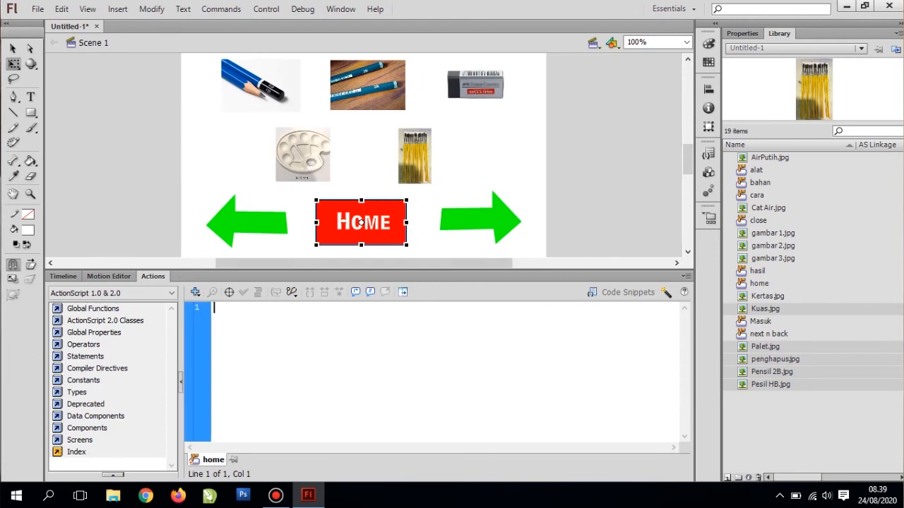
click(246, 221)
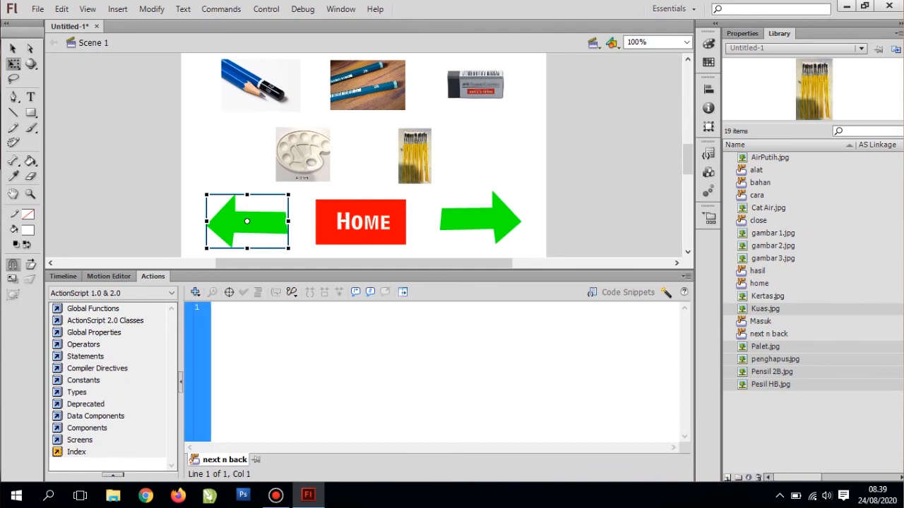
right_click(277, 315)
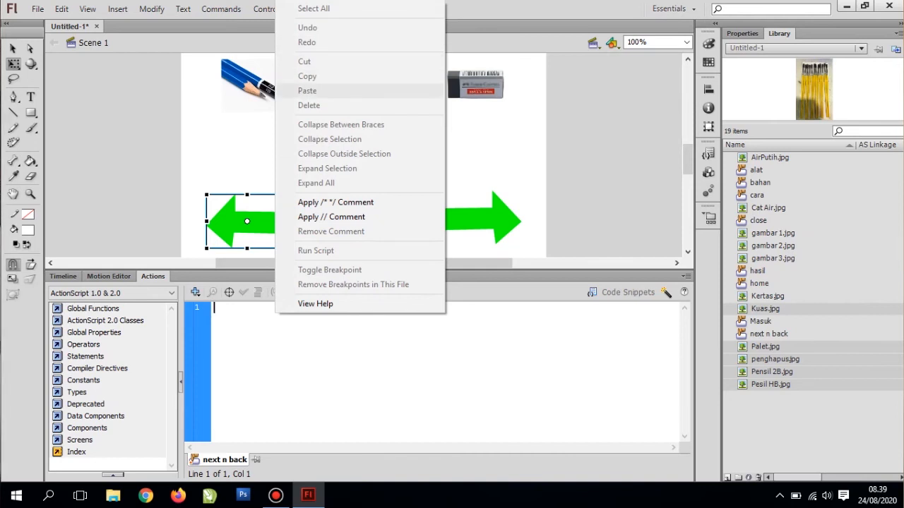
key(Escape)
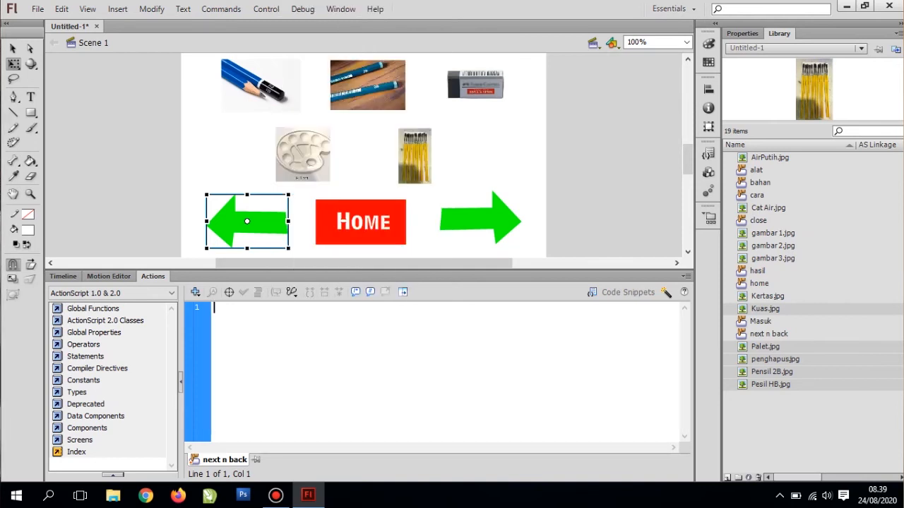
- Copy the right-pointing arrow's script onto the Home button and set its target frame to 2
click(480, 219)
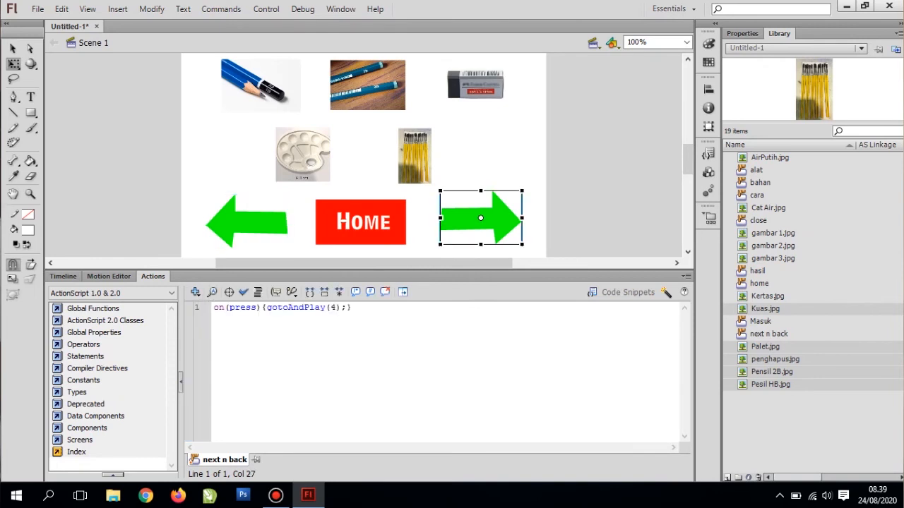
drag(352, 308, 212, 308)
right_click(325, 308)
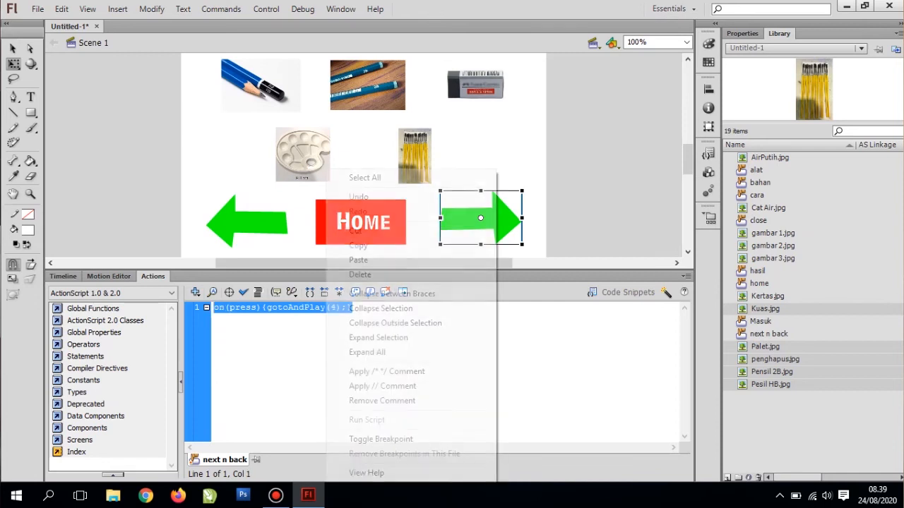
click(353, 245)
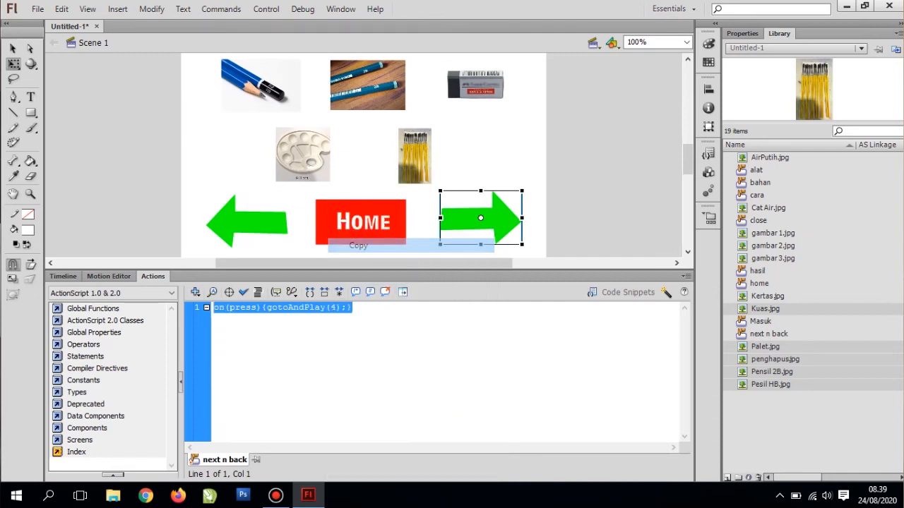
click(361, 222)
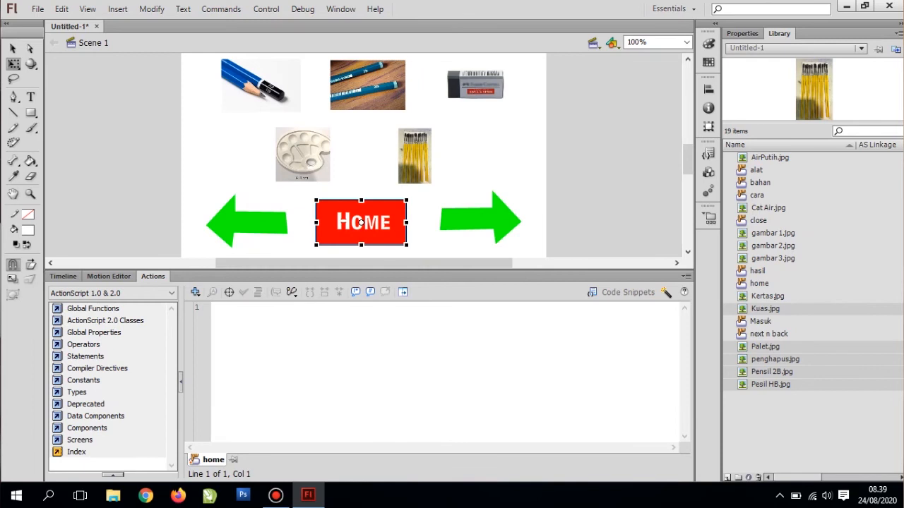
click(297, 326)
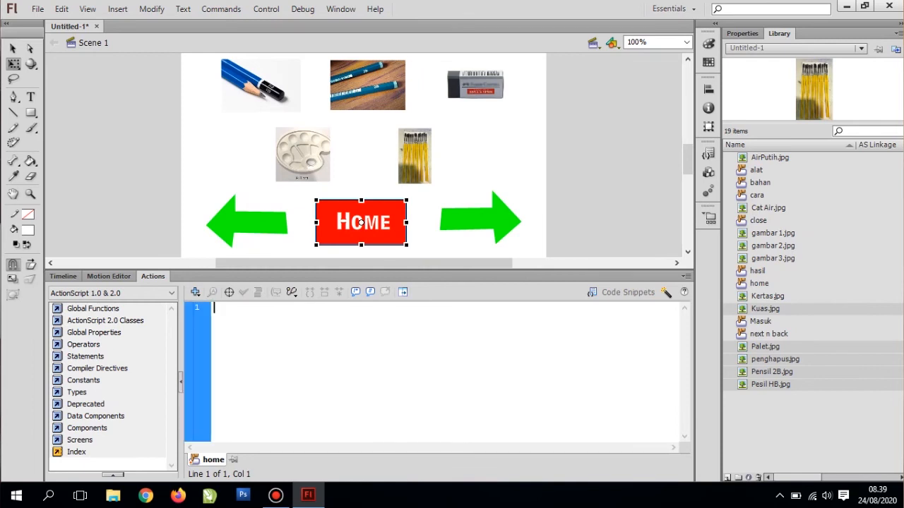
right_click(387, 342)
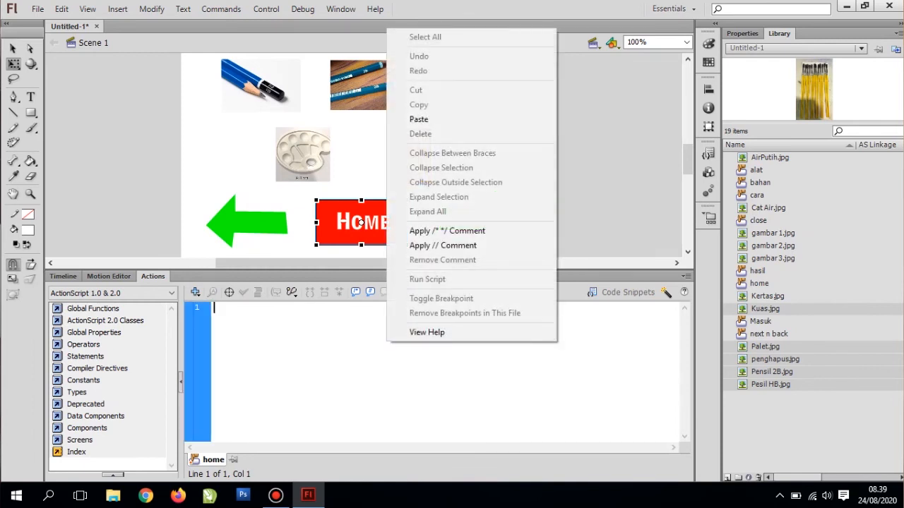
click(423, 119)
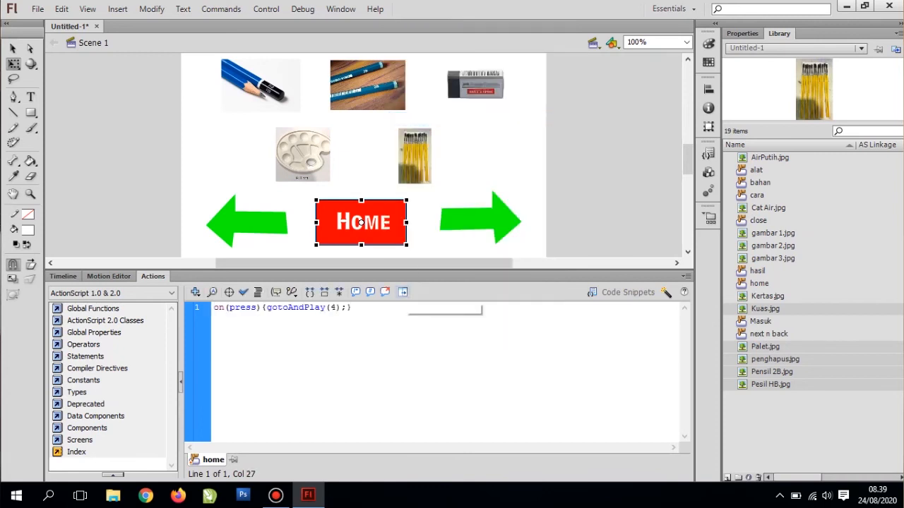
key(Left)
key(Left)
key(Left)
key(BackSpace)
text(2)
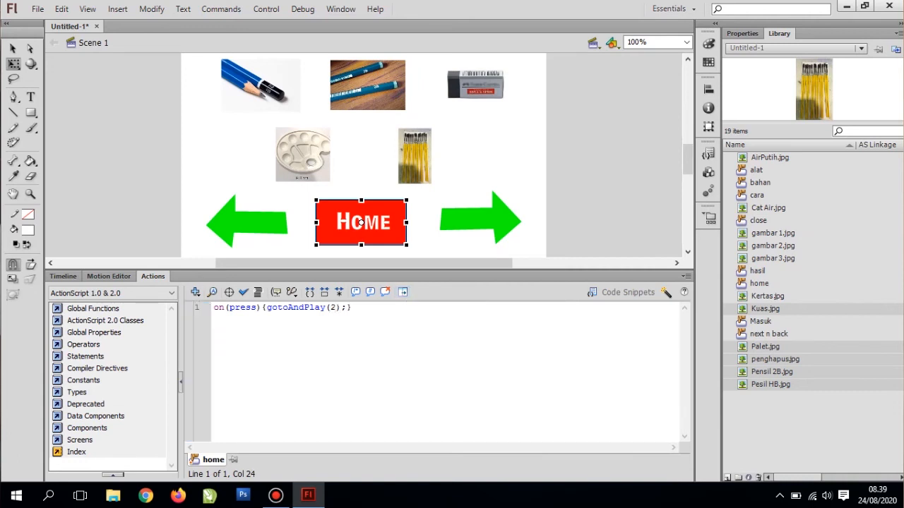
- Paste the copied script onto the left-pointing arrow, set its target frame to 2, and deselect the arrow
click(246, 221)
key(ctrl+a)
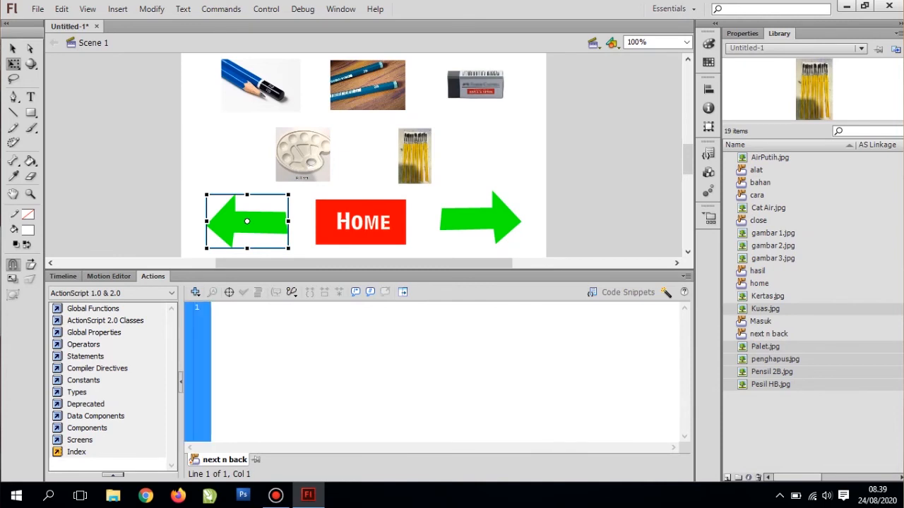
right_click(329, 323)
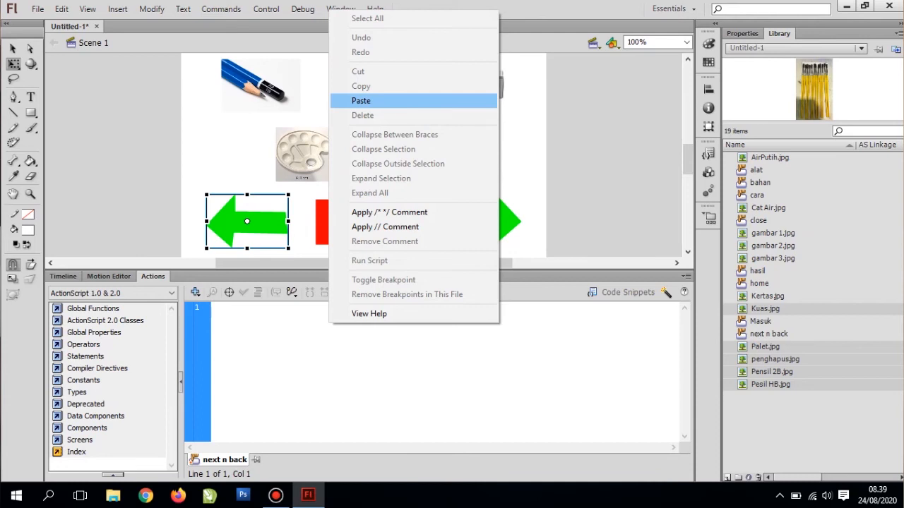
click(361, 100)
key(Left)
key(Left)
key(BackSpace)
text(2)
click(606, 170)
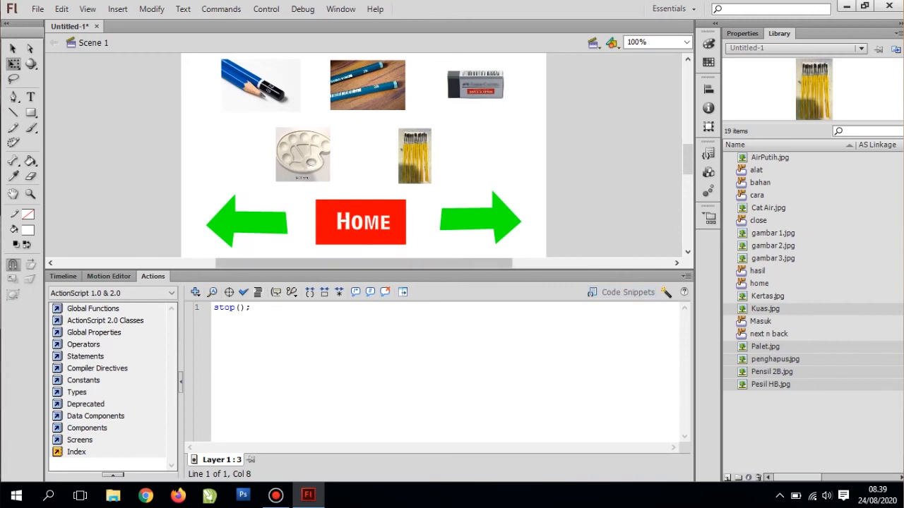
- Return to the timeline, enlarge the stage area and insert a keyframe at frame 4
click(63, 276)
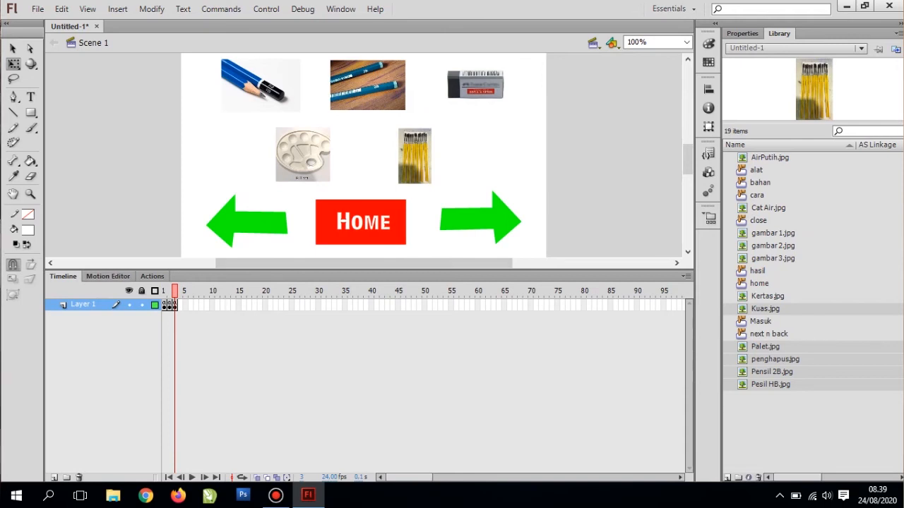
drag(367, 273, 367, 352)
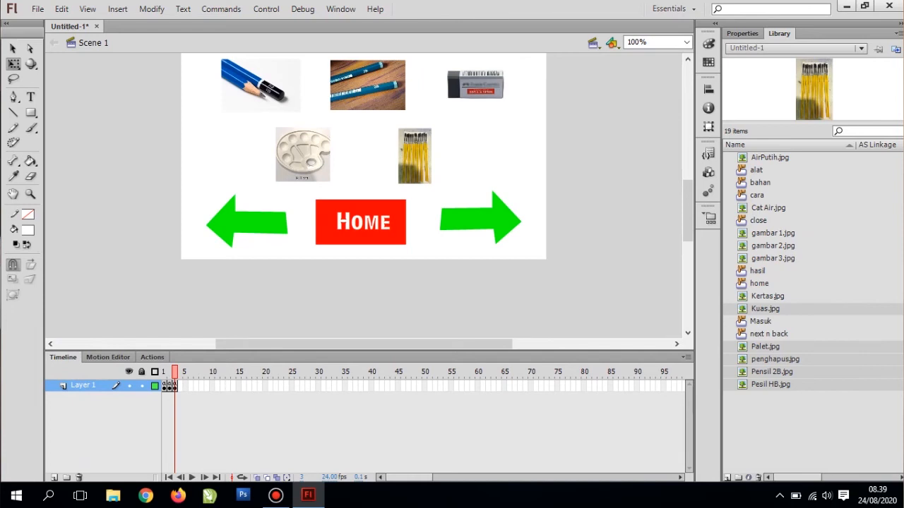
click(688, 60)
click(688, 59)
click(688, 60)
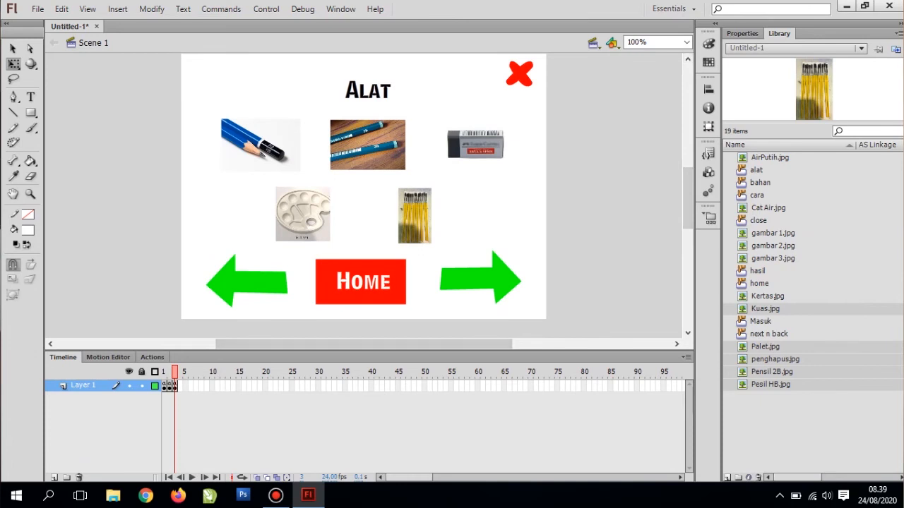
right_click(178, 385)
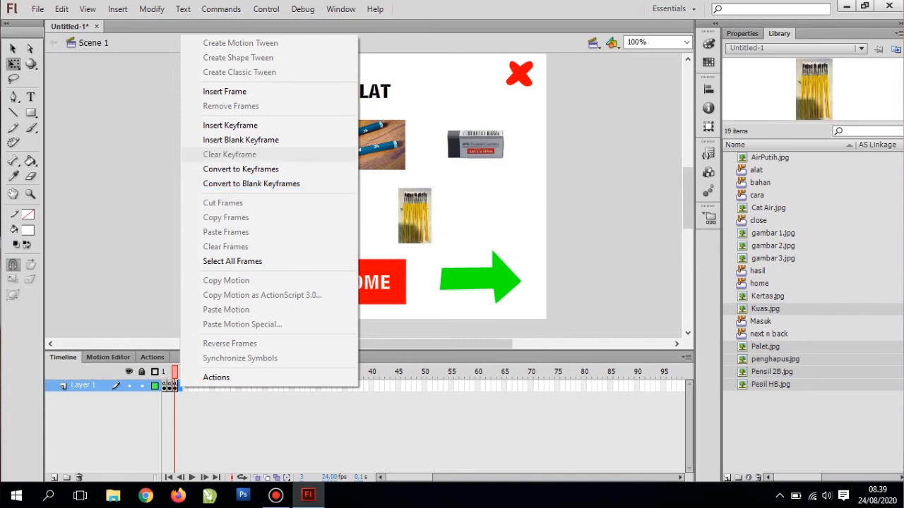
click(231, 125)
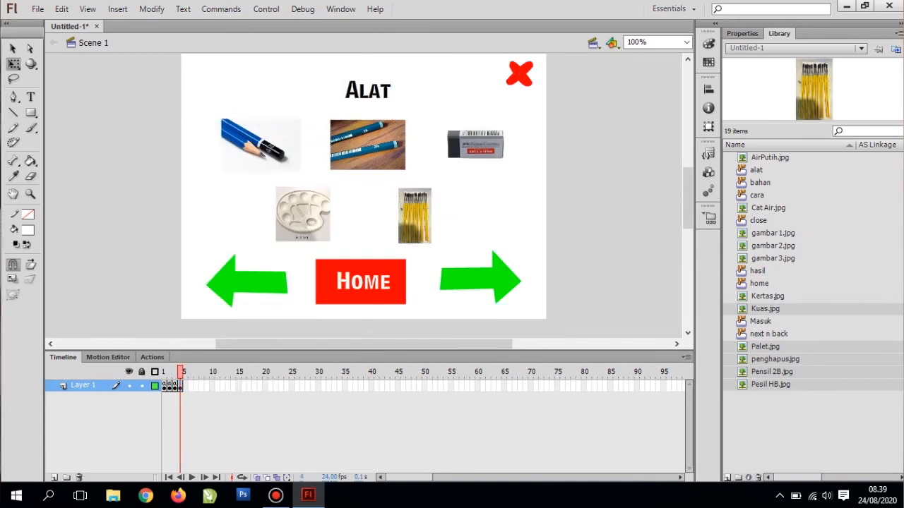
- Delete the two pencil images, eraser, palette and brush image from frame 4
click(261, 145)
shift+click(367, 145)
shift+click(475, 145)
shift+click(303, 214)
shift+click(414, 216)
key(Delete)
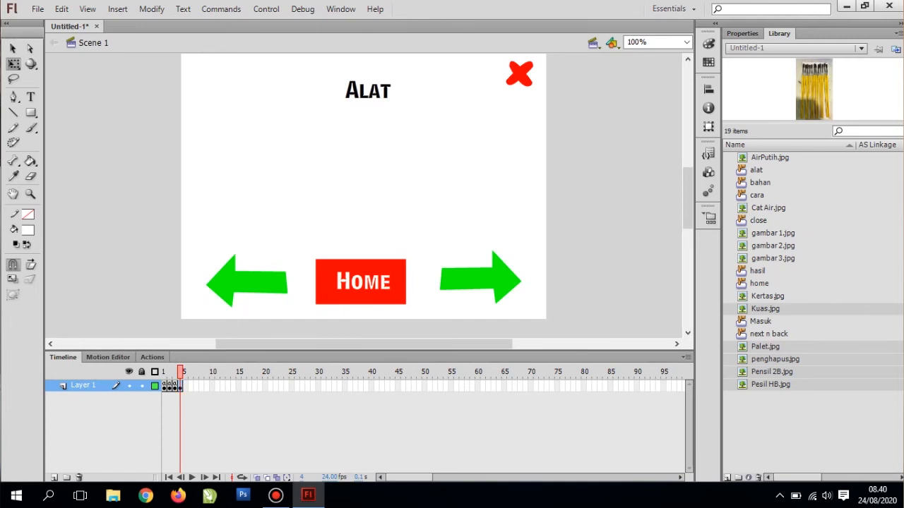
- Replace the Alat heading text on frame 4 with "Bahan"
click(367, 89)
right_click(367, 90)
key(Escape)
key(t)
click(367, 90)
drag(367, 90, 345, 90)
key(ctrl+a)
key(BackSpace)
text(Bahan)
key(Escape)
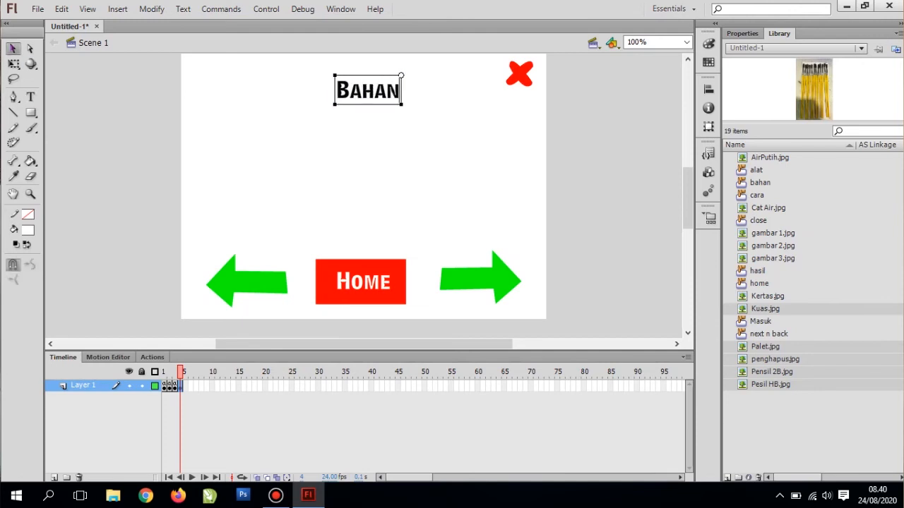
- Place AirPutih.jpg, Cat Air.jpg and Kertas.jpg from the library onto the stage together
click(769, 158)
ctrl+click(768, 208)
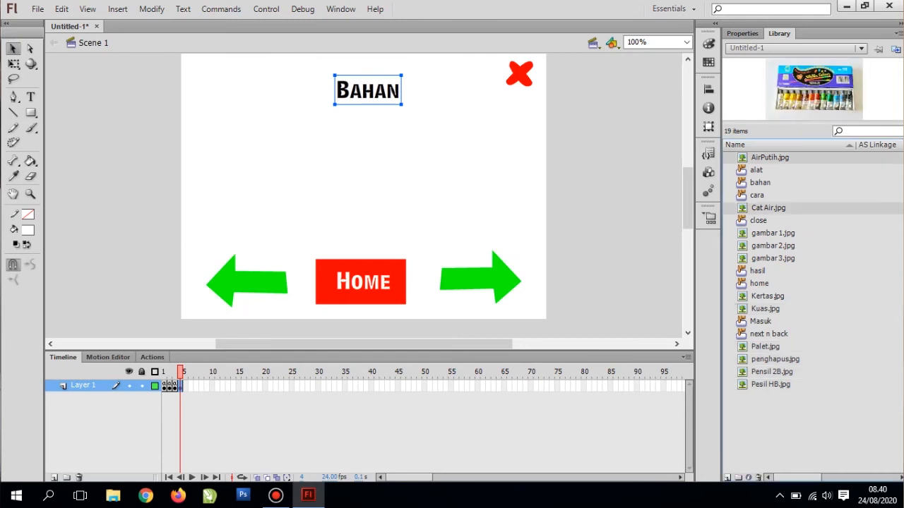
ctrl+click(768, 297)
drag(767, 296, 170, 121)
- Scale down the water glass, paint box and paper images and spread them in a row below the Bahan heading
key(q)
drag(335, 245, 212, 147)
mouse_move(439, 195)
mouse_down()
mouse_move(485, 192)
mouse_move(470, 159)
mouse_up()
click(212, 155)
mouse_move(335, 207)
mouse_down()
mouse_move(213, 128)
mouse_move(383, 170)
mouse_up()
click(332, 240)
drag(334, 245, 226, 163)
drag(152, 130, 242, 185)
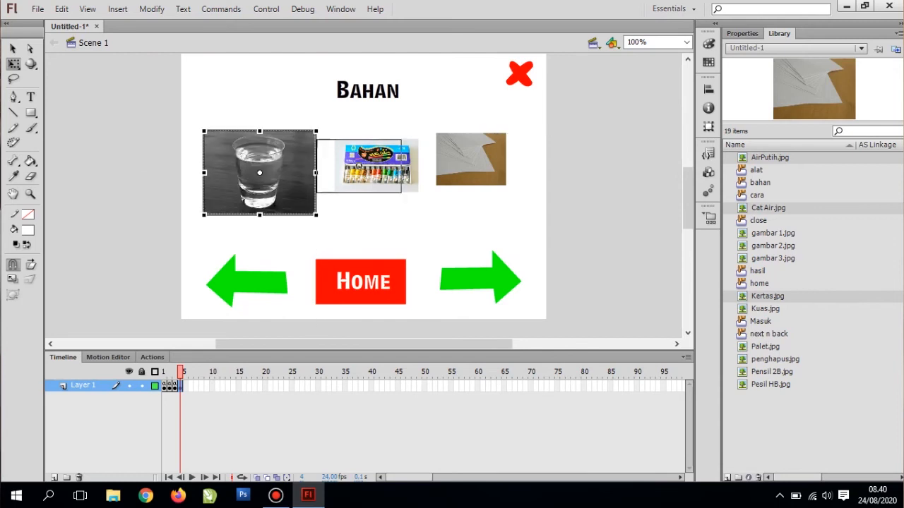
- Enlarge the paper image slightly, adjust the positions of all three images in the row, and deselect them
click(376, 159)
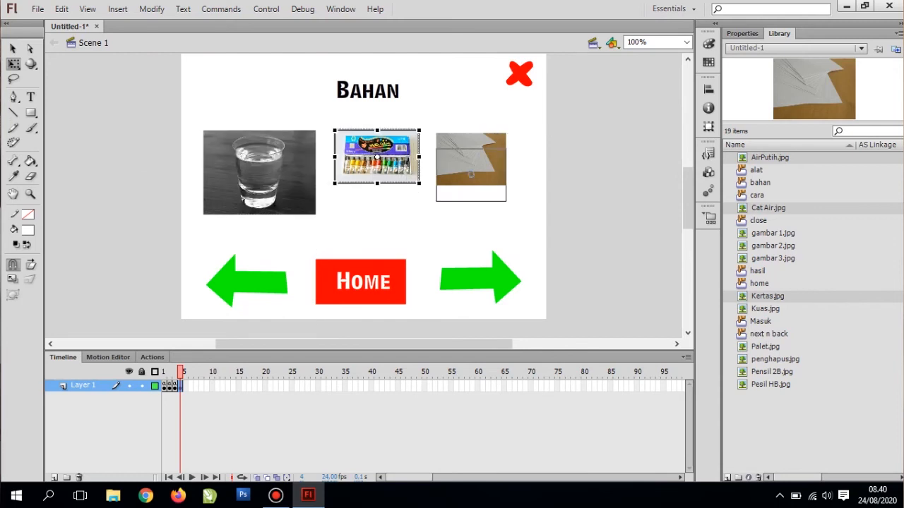
drag(476, 159, 482, 160)
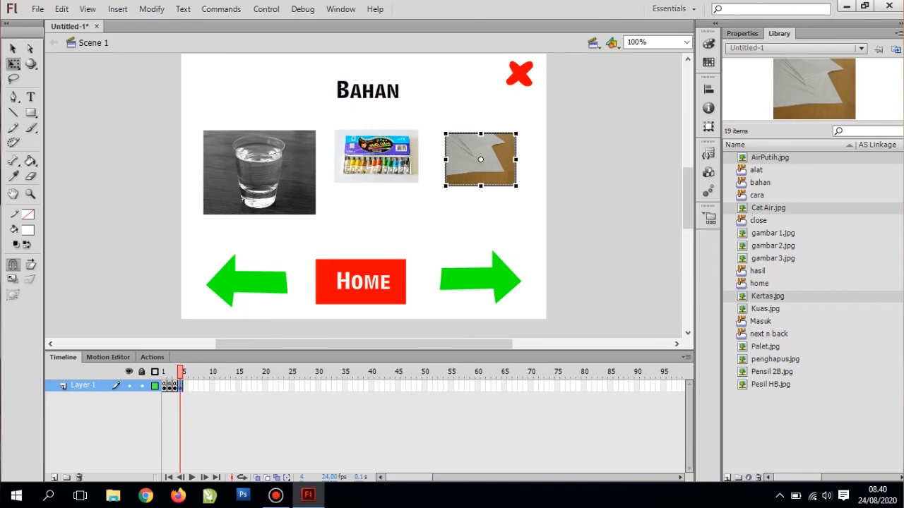
drag(445, 194, 430, 207)
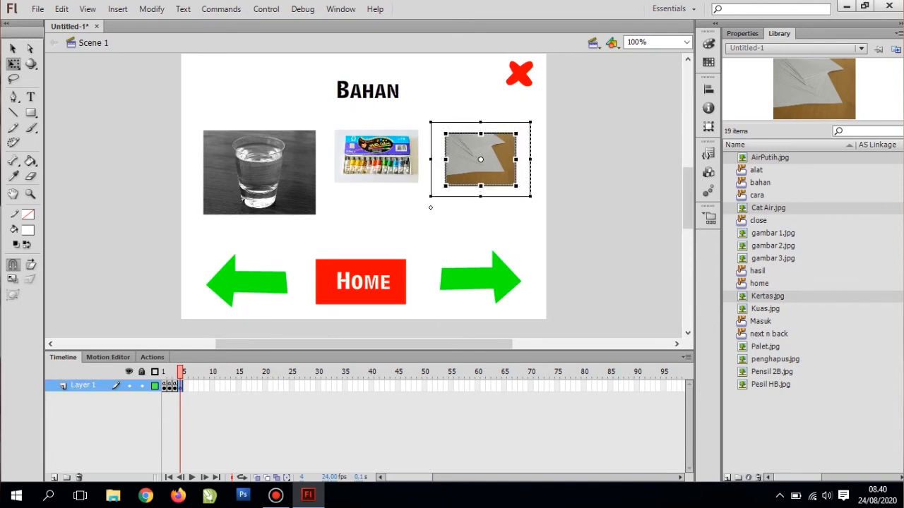
drag(259, 172, 259, 160)
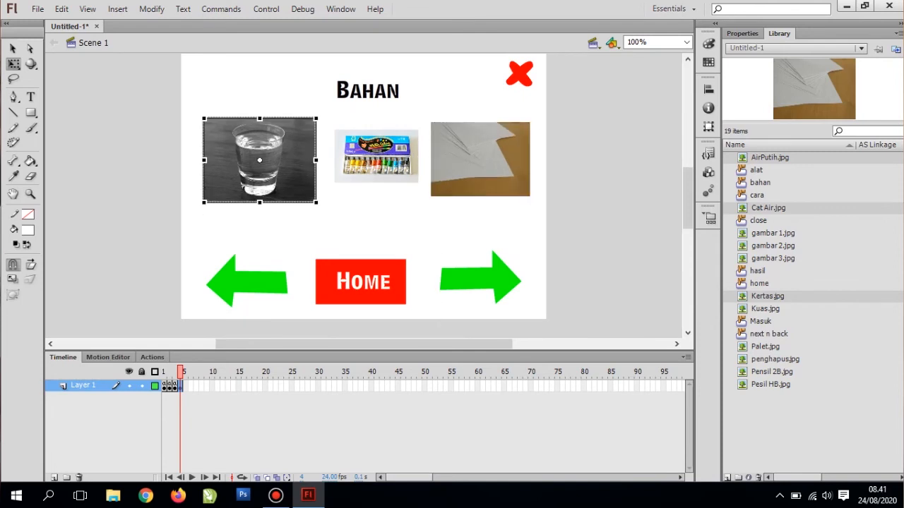
mouse_move(334, 169)
mouse_down()
mouse_move(318, 175)
mouse_move(334, 182)
mouse_up()
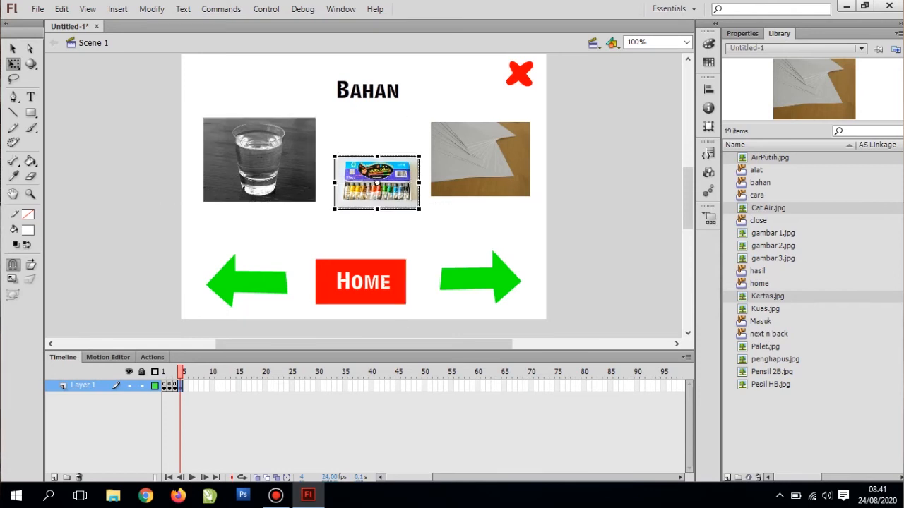
click(376, 232)
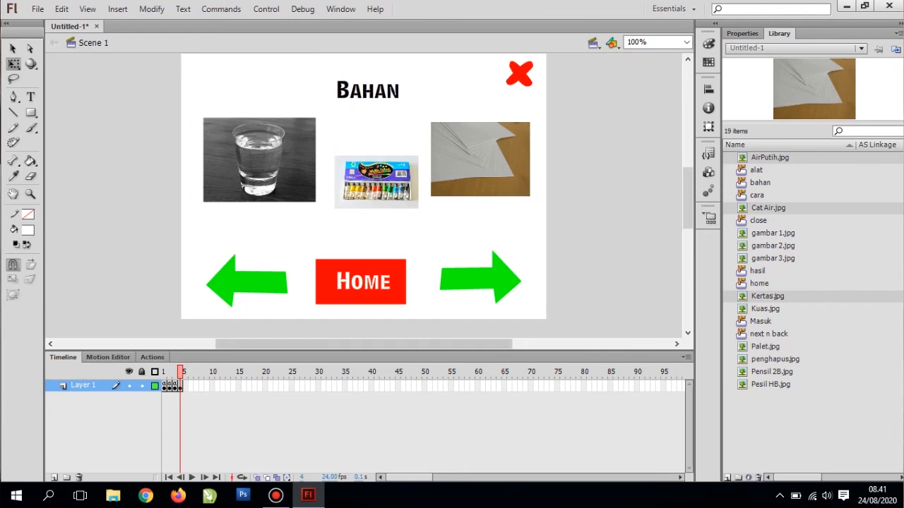
- Add the script stop(); to frame 4 and check the script on the red close button
click(152, 358)
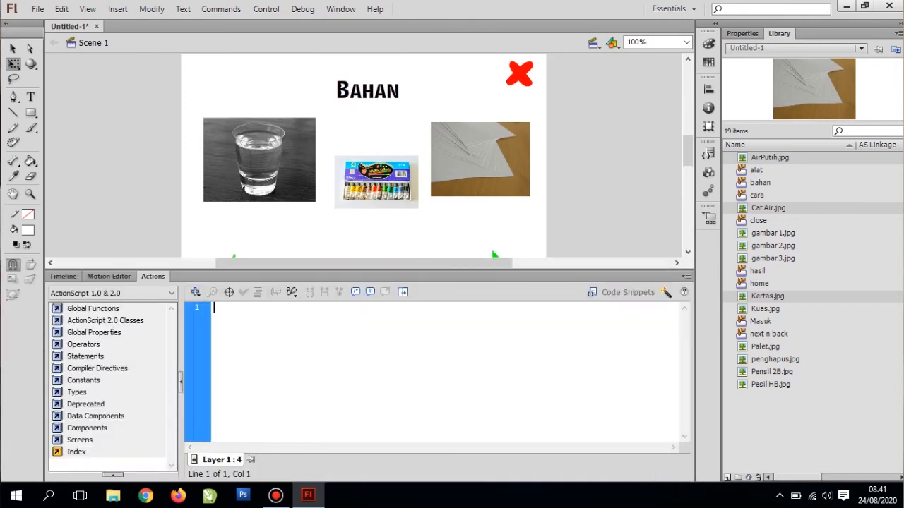
text(stop();)
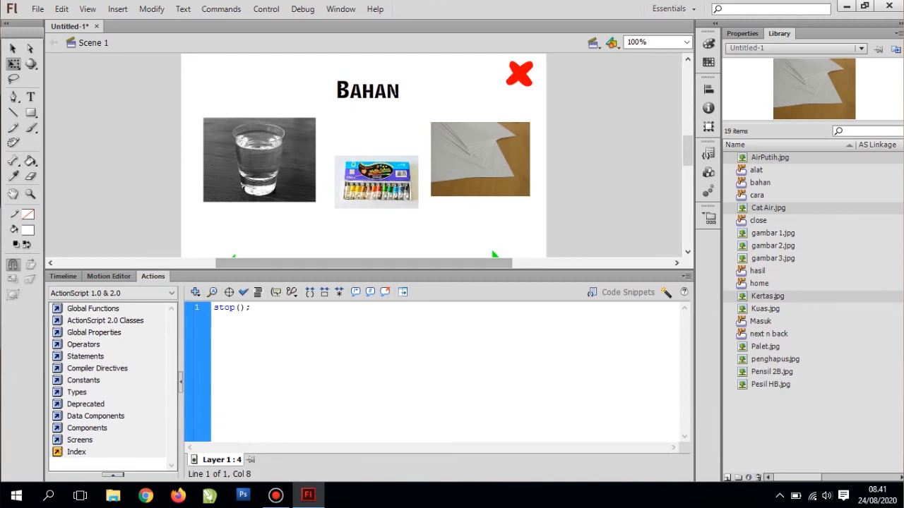
click(520, 73)
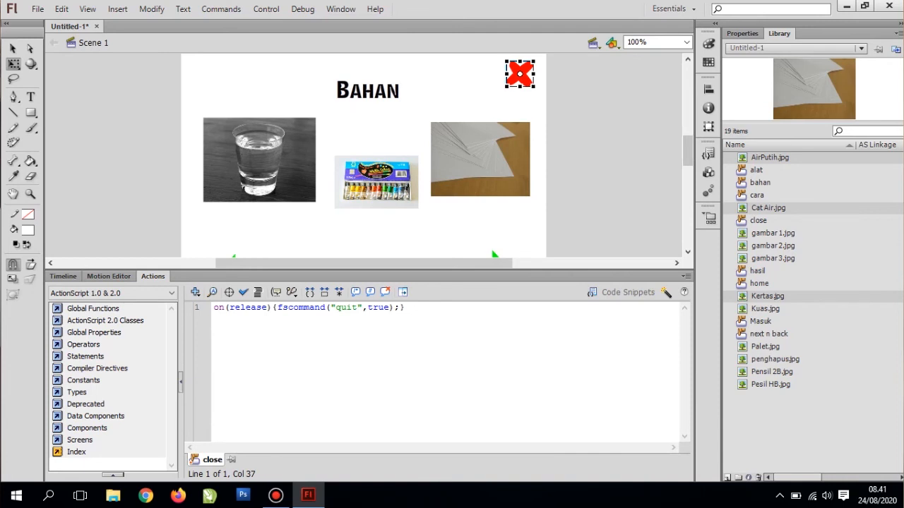
- Set the target frame in the right-pointing arrow's gotoAndPlay script to 5
click(687, 252)
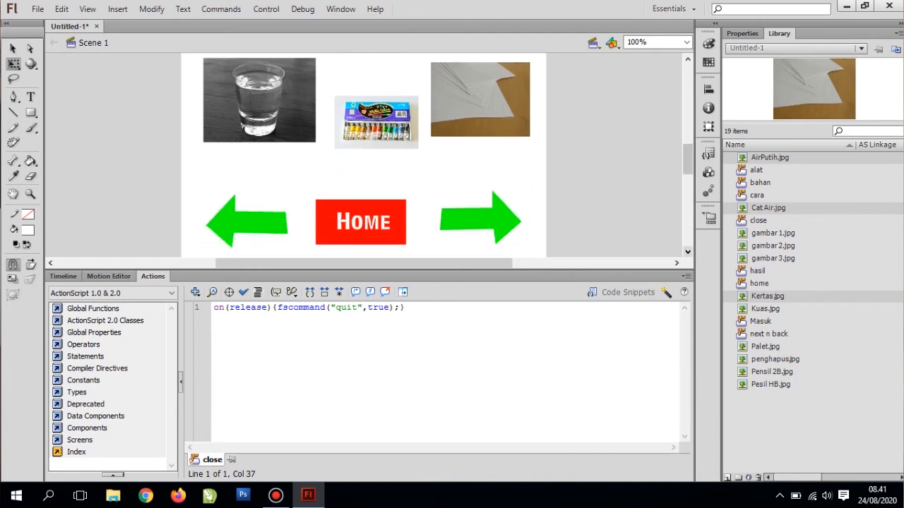
click(481, 219)
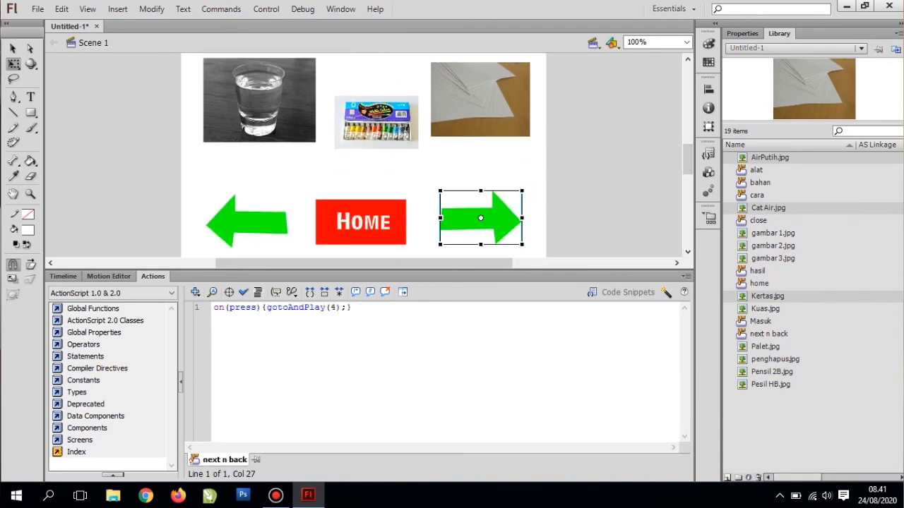
click(331, 308)
key(Right)
key(BackSpace)
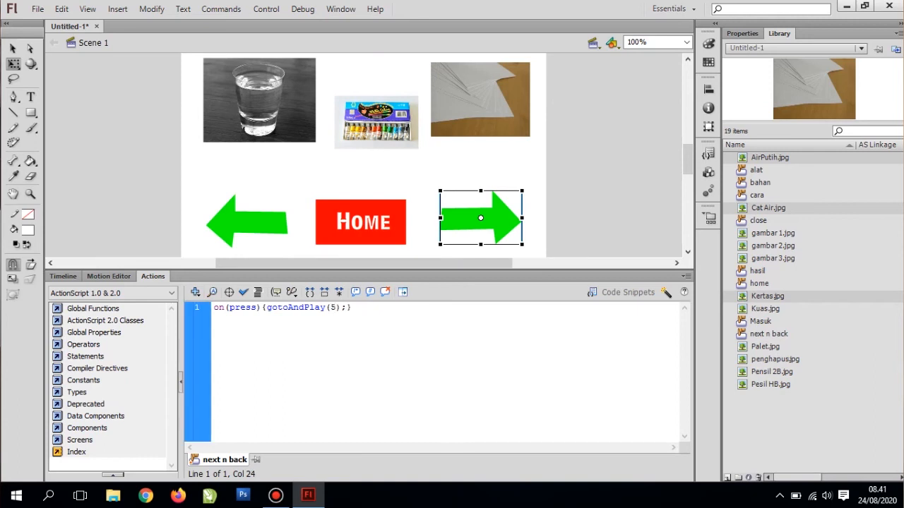
- Check the Home button's script, set the left-pointing arrow's gotoAndPlay target frame to 3, and deselect the arrow
click(361, 222)
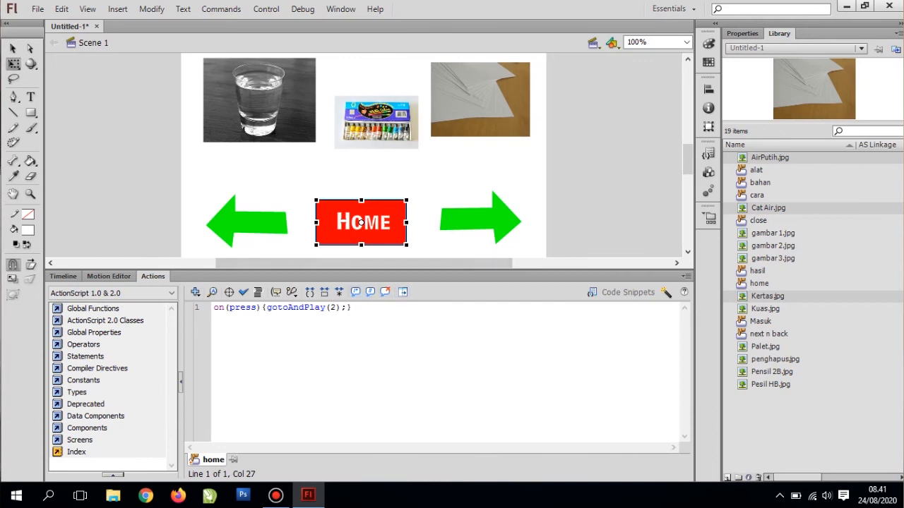
click(247, 222)
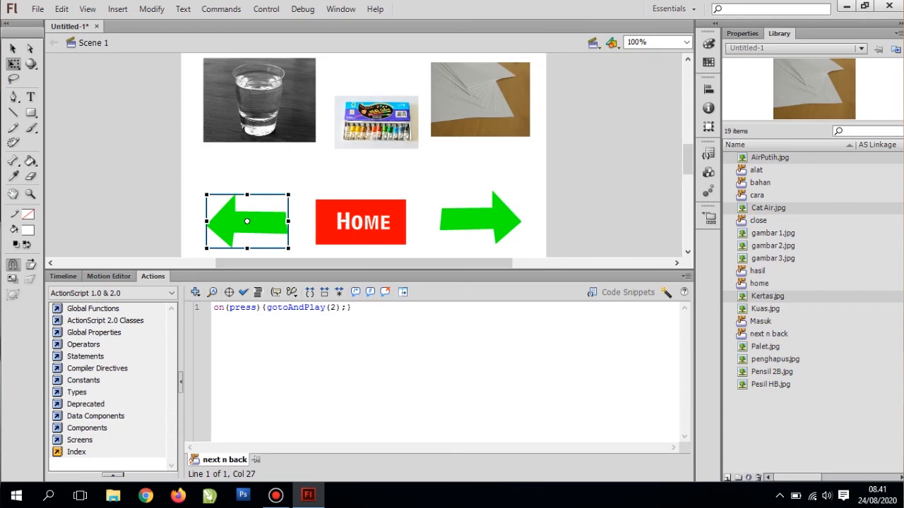
key(ctrl+a)
key(Left)
key(Left)
key(Left)
key(BackSpace)
text(3)
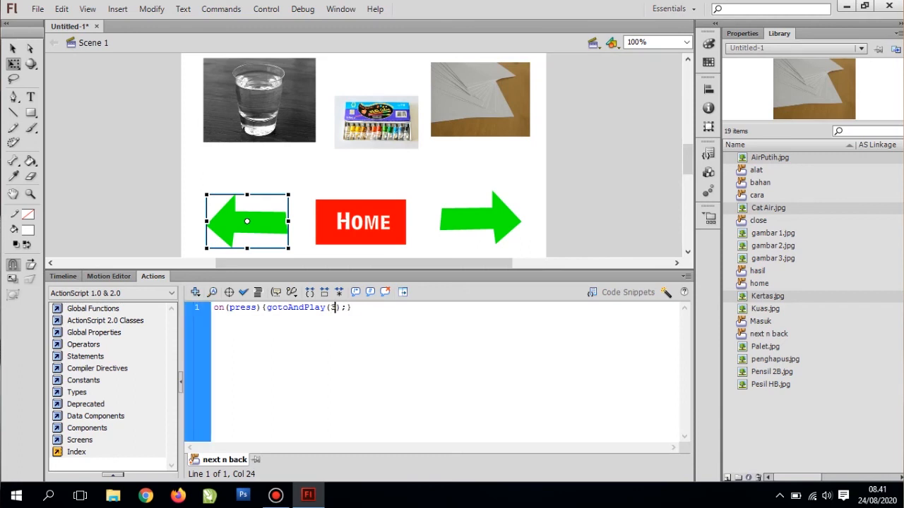
click(363, 173)
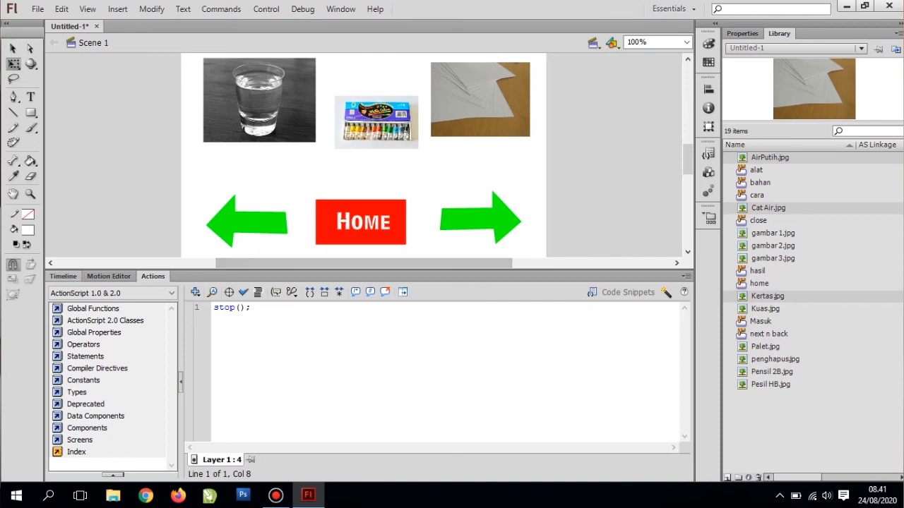
- Return to the timeline, enlarge the stage area and insert a keyframe at frame 5
click(62, 276)
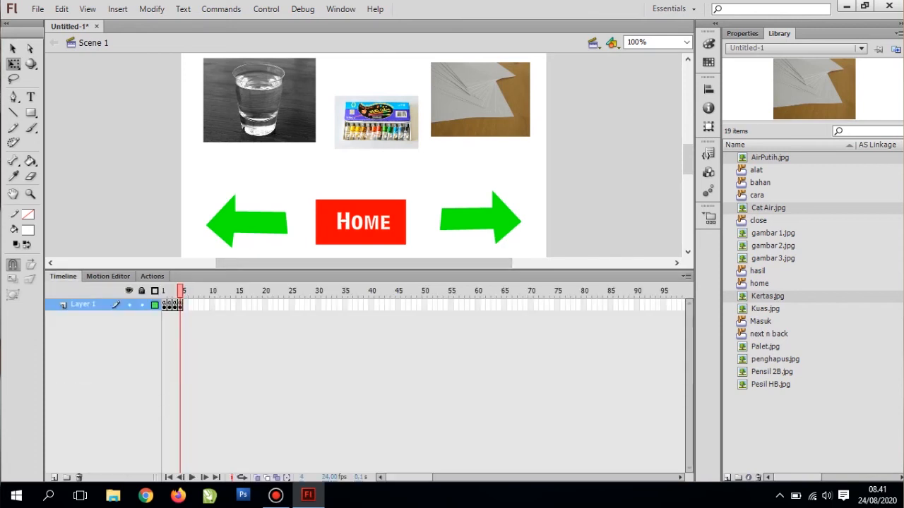
drag(367, 271, 367, 366)
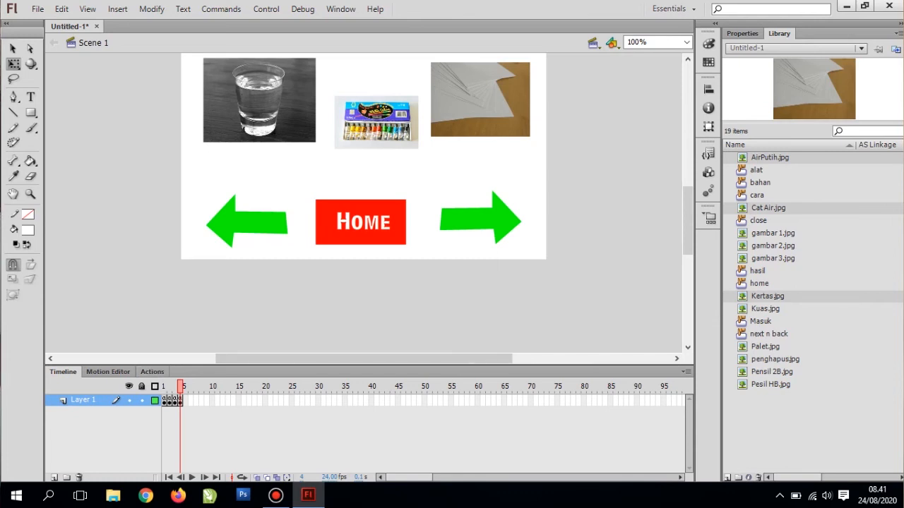
click(185, 401)
right_click(185, 400)
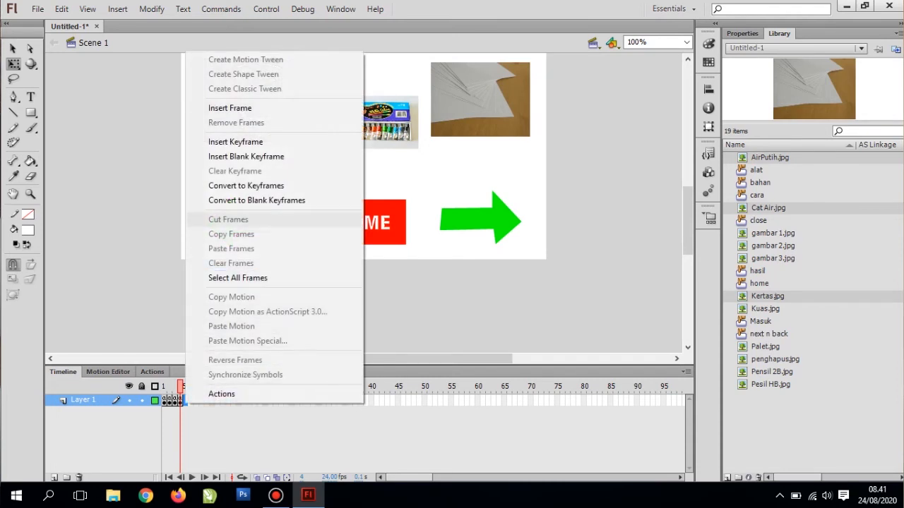
click(235, 141)
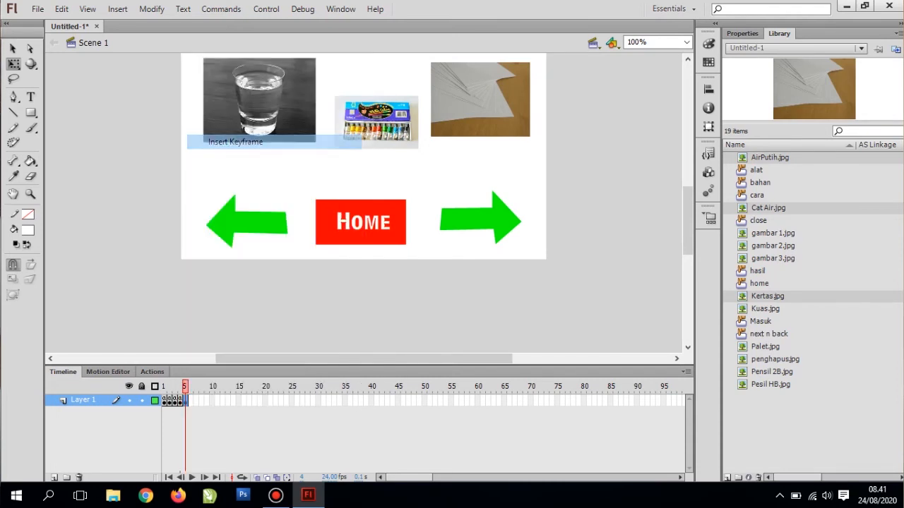
- Delete the water glass, paint box and paper images from frame 5
click(688, 59)
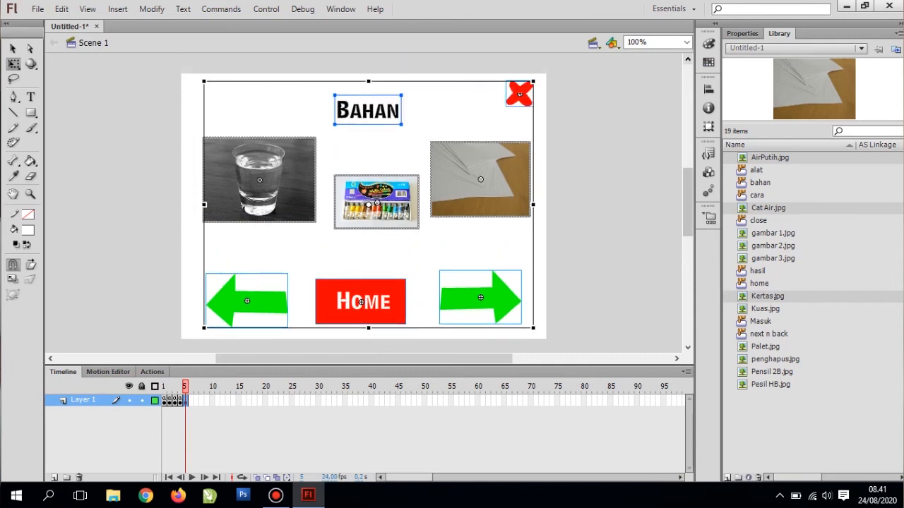
click(600, 159)
click(260, 180)
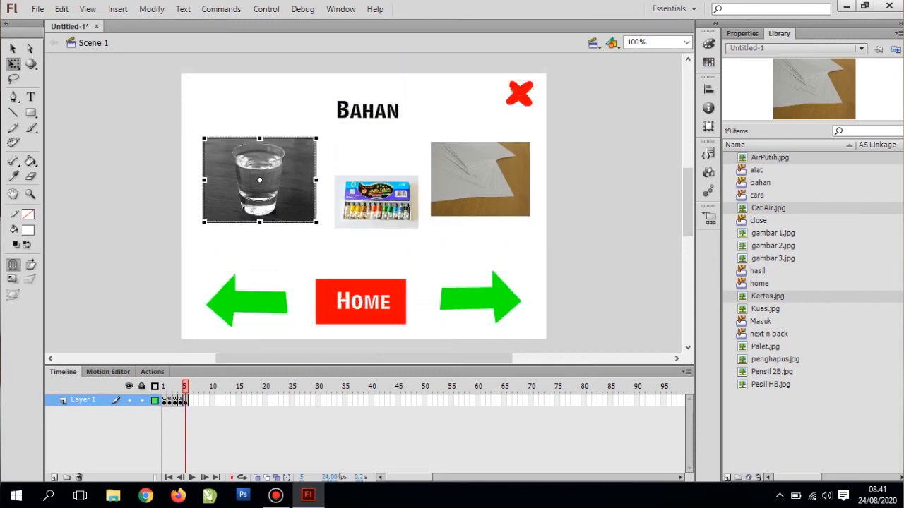
key(Delete)
click(376, 202)
key(Delete)
click(480, 175)
key(Delete)
- Replace the Bahan heading text on frame 5 with "Cara" and deselect it
click(368, 110)
right_click(376, 113)
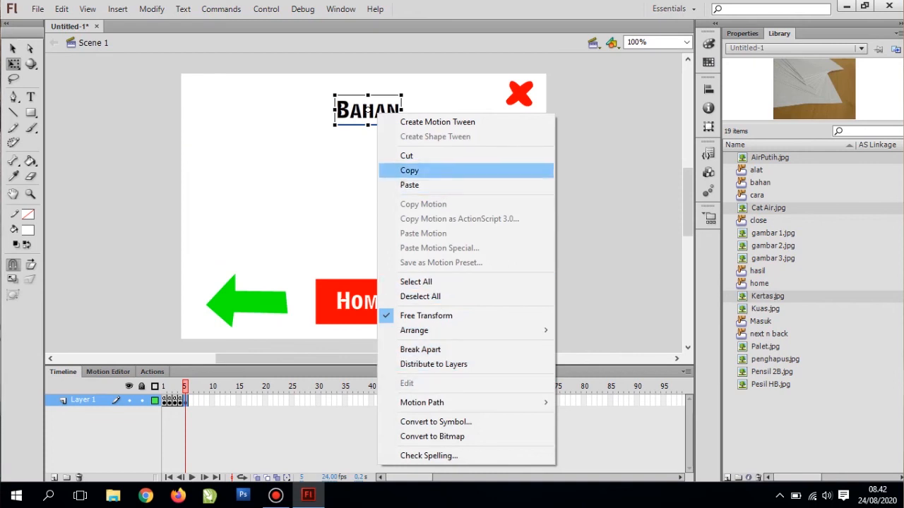
click(420, 297)
key(t)
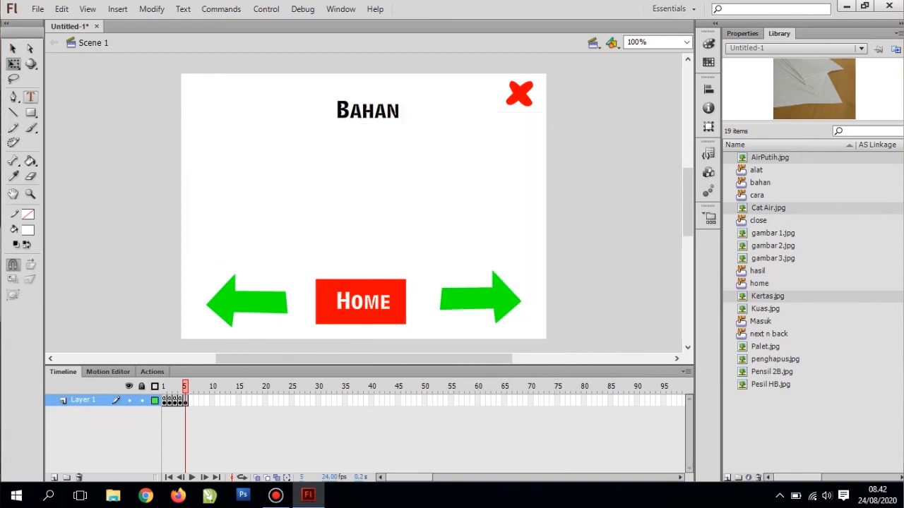
drag(335, 110, 401, 111)
text(Cara)
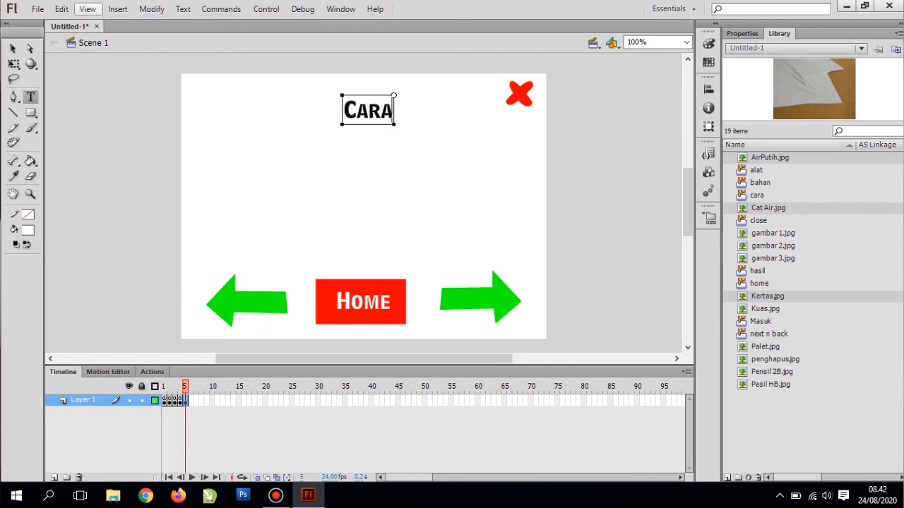
click(13, 48)
click(134, 120)
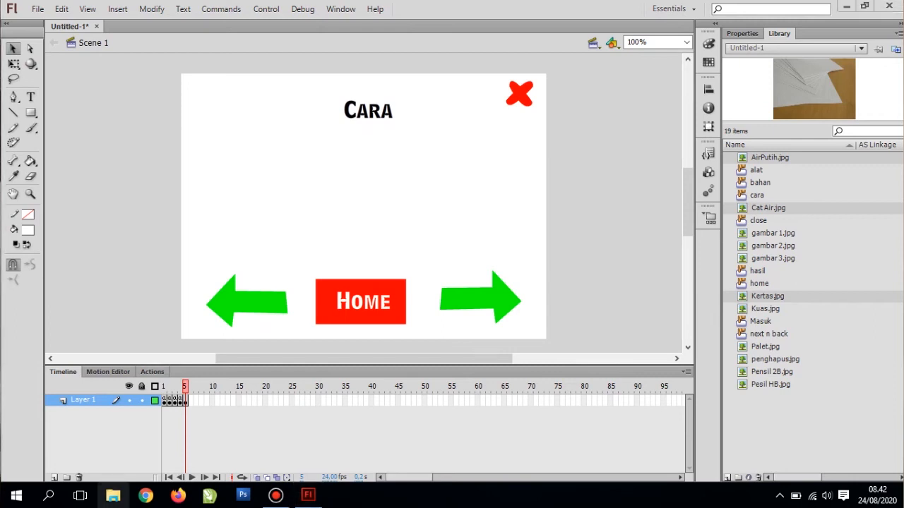
- Switch to File Explorer, open the latihan 1 Flash document from the Documents folder, and deselect its stage objects
click(113, 495)
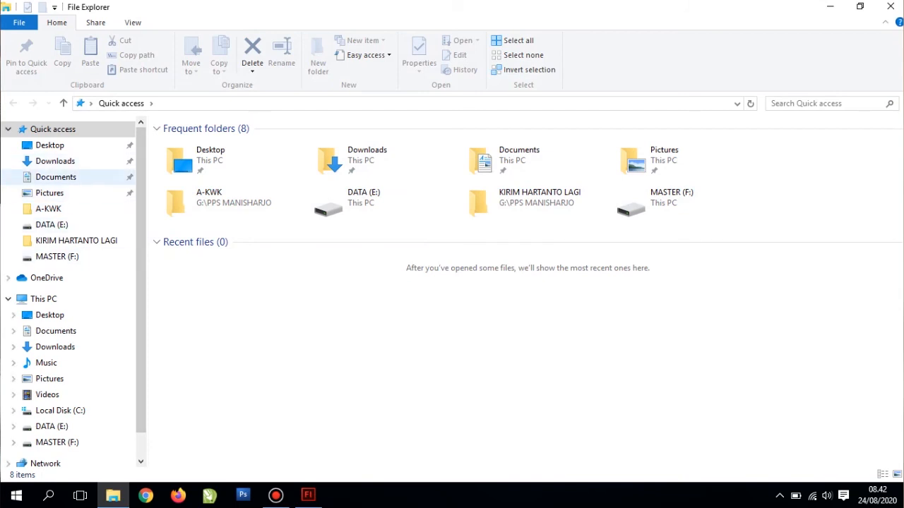
click(56, 177)
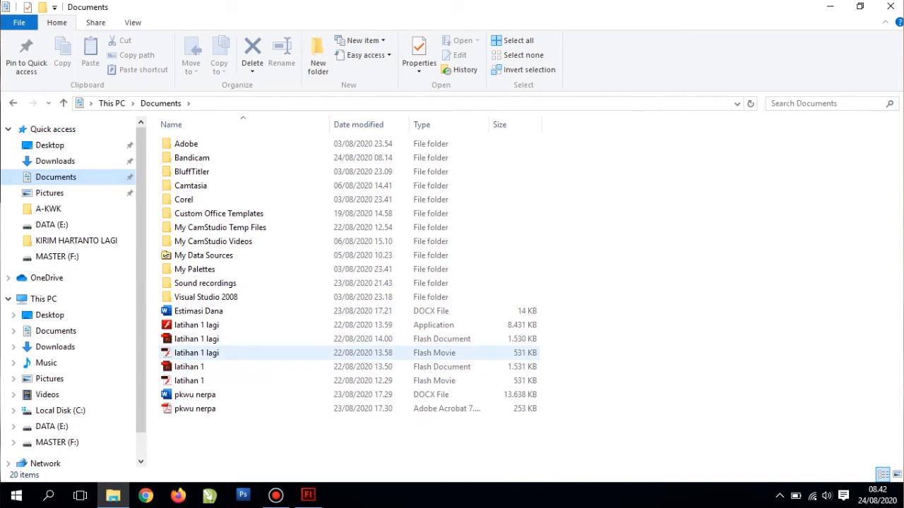
click(196, 353)
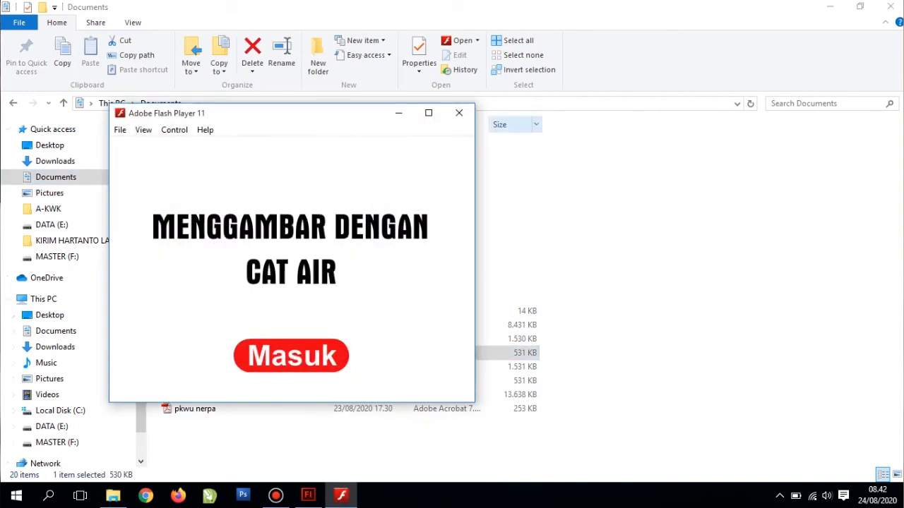
key(alt+F4)
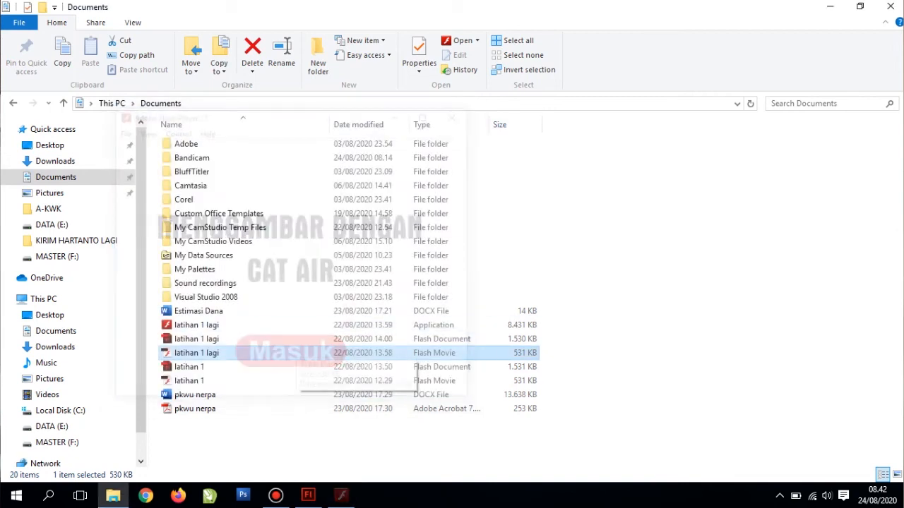
key(Down)
key(Return)
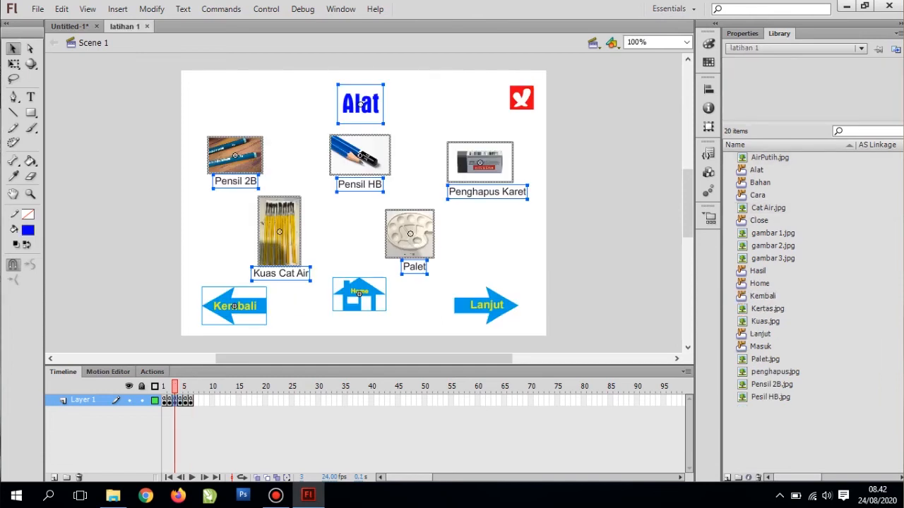
key(Escape)
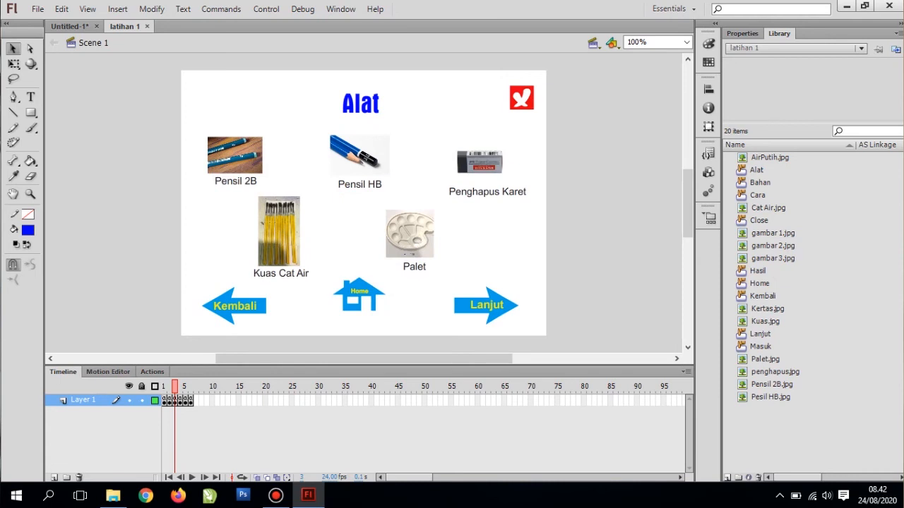
- Copy the numbered instructions text from frame 5 of the latihan 1 document
click(185, 399)
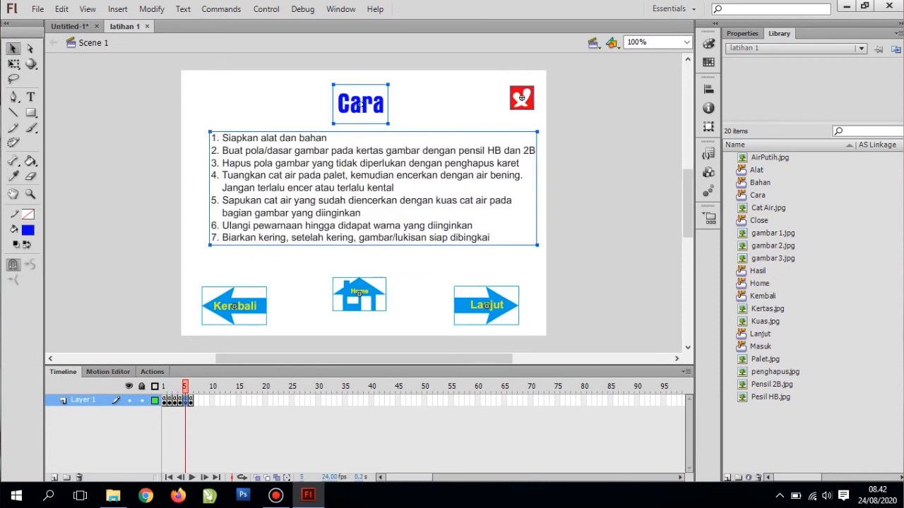
click(238, 266)
click(238, 177)
right_click(237, 176)
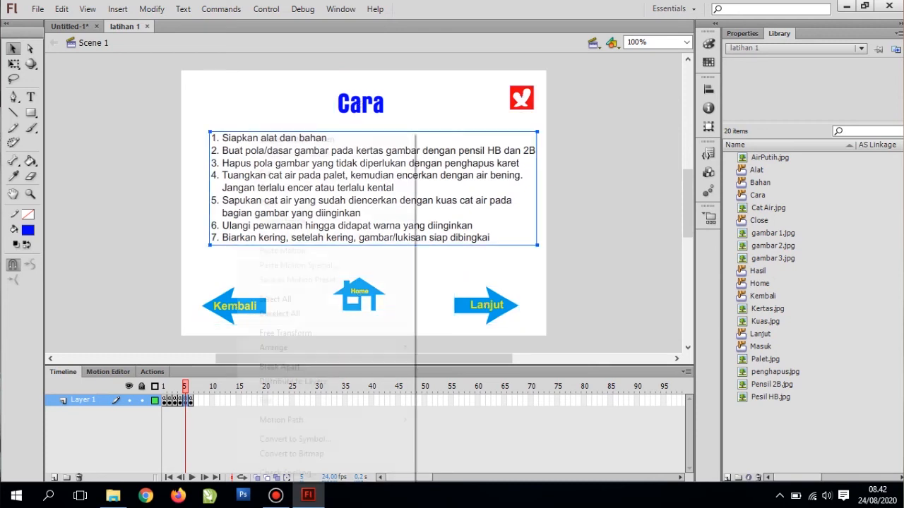
click(268, 187)
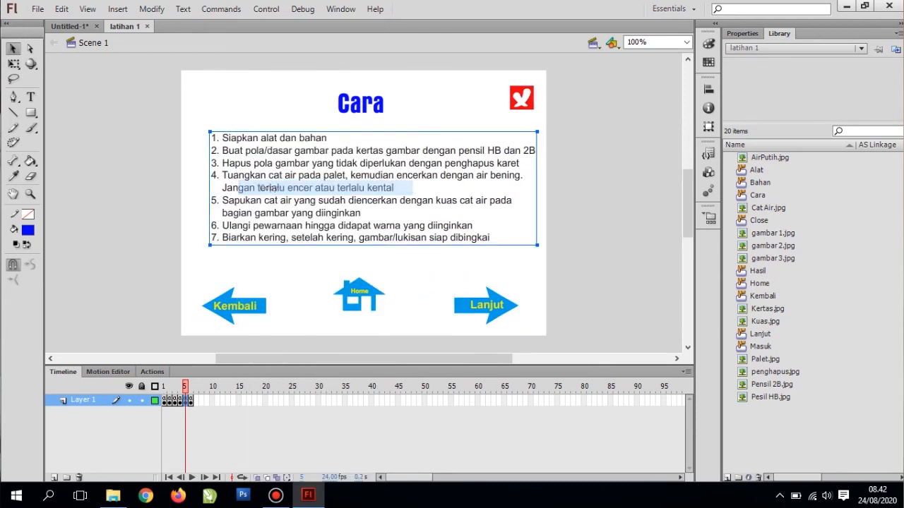
- Switch to the Untitled-1 document and paste the copied instructions in place on the Cara frame
click(69, 27)
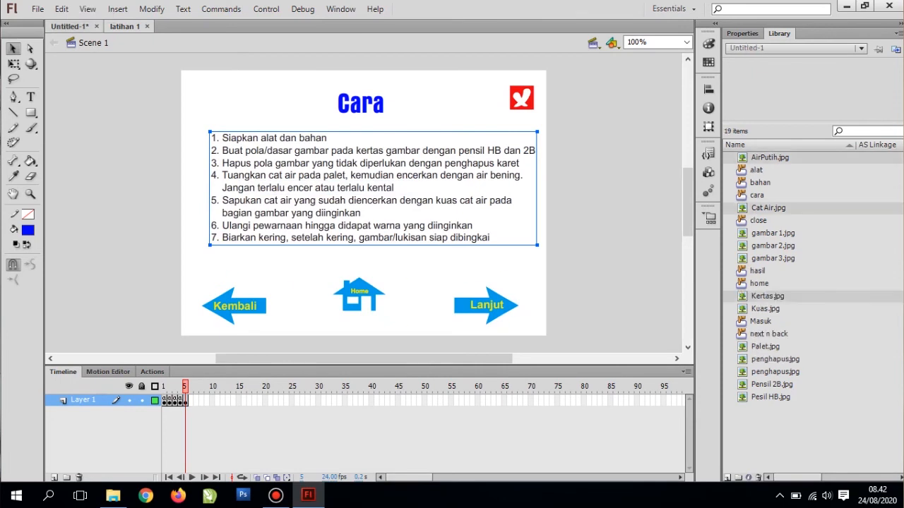
right_click(251, 145)
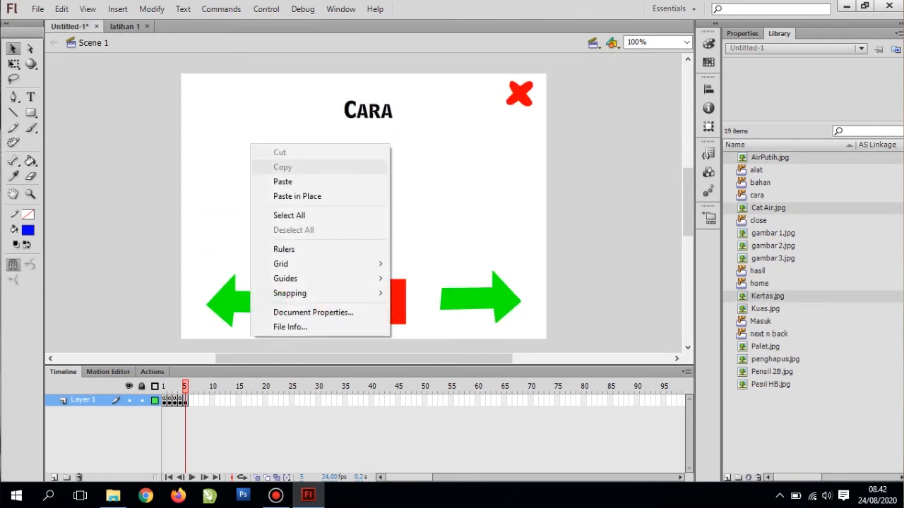
click(297, 196)
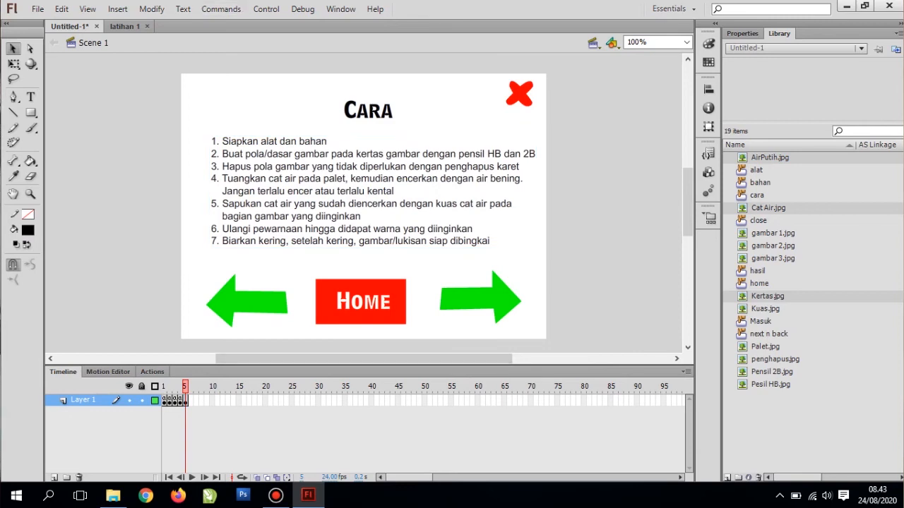
- Add a stop(); action to frame 5 and return to the timeline
key(F9)
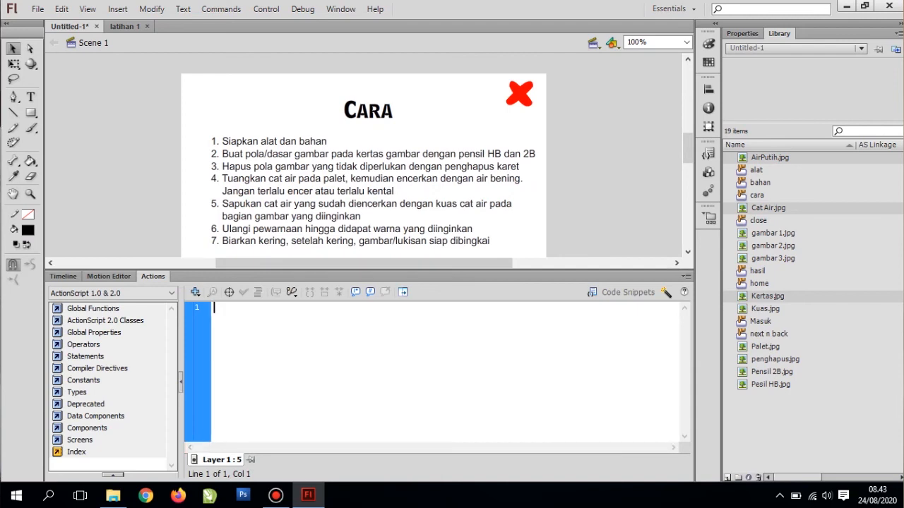
text(otop );)
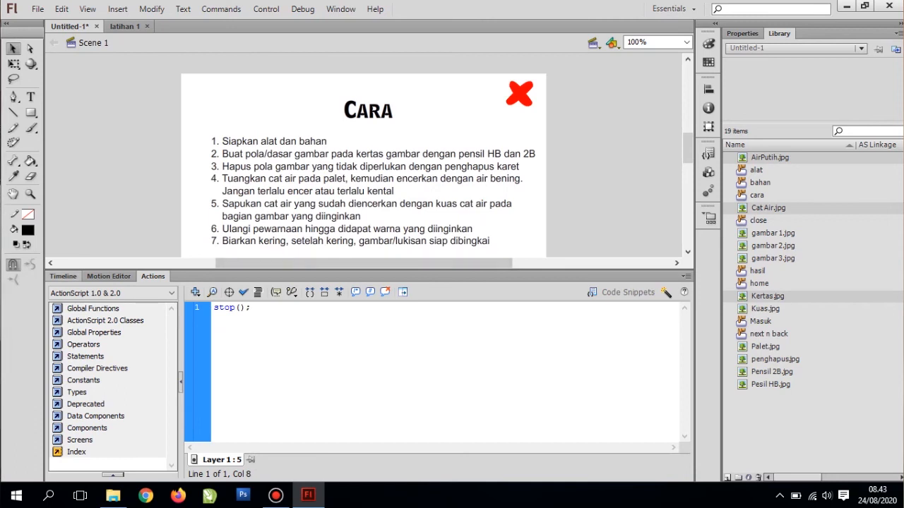
click(63, 276)
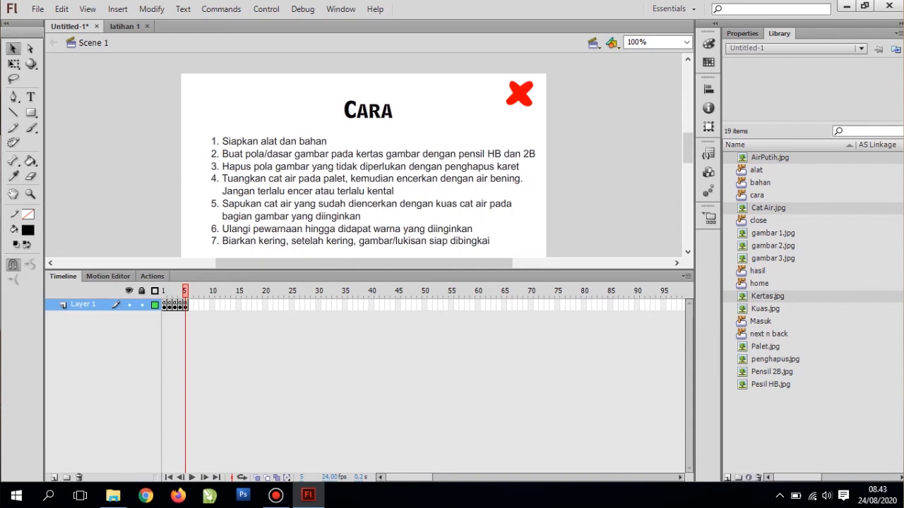
- Change the script of the green next arrow on frame 5 to gotoAndPlay(6)
click(519, 93)
click(687, 251)
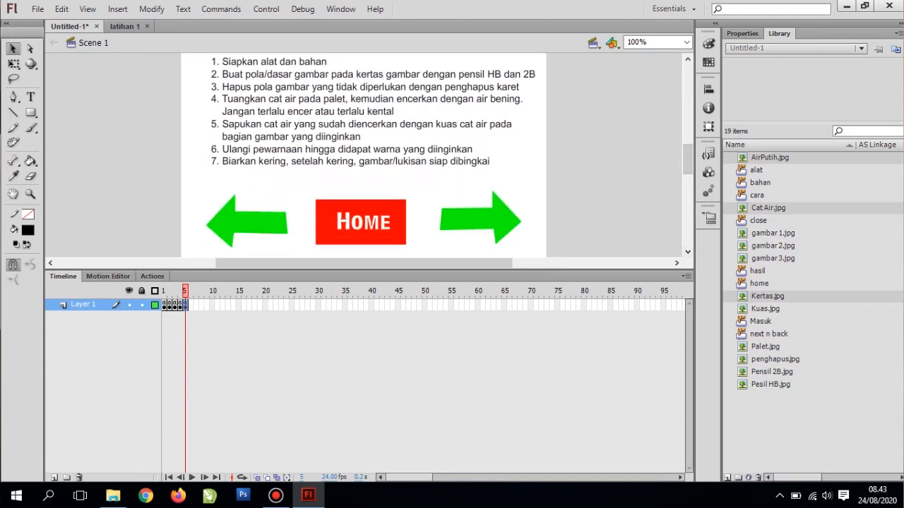
click(480, 218)
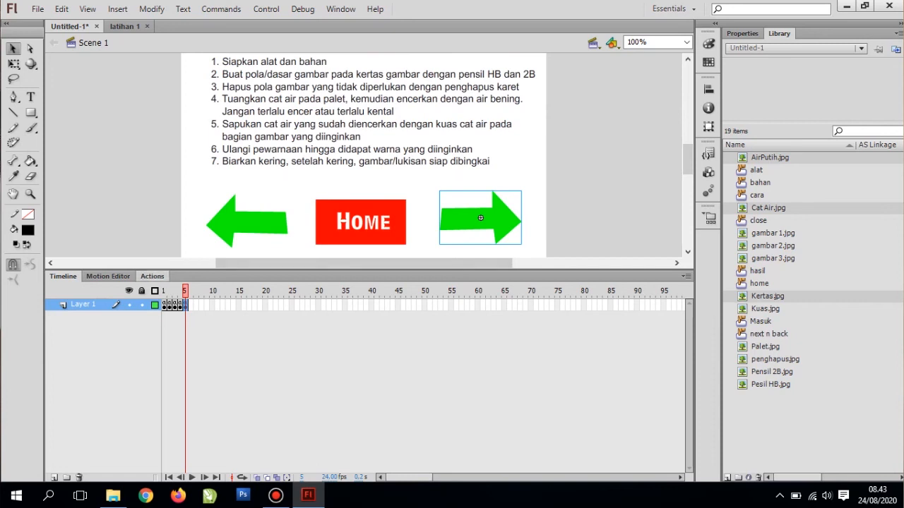
key(F9)
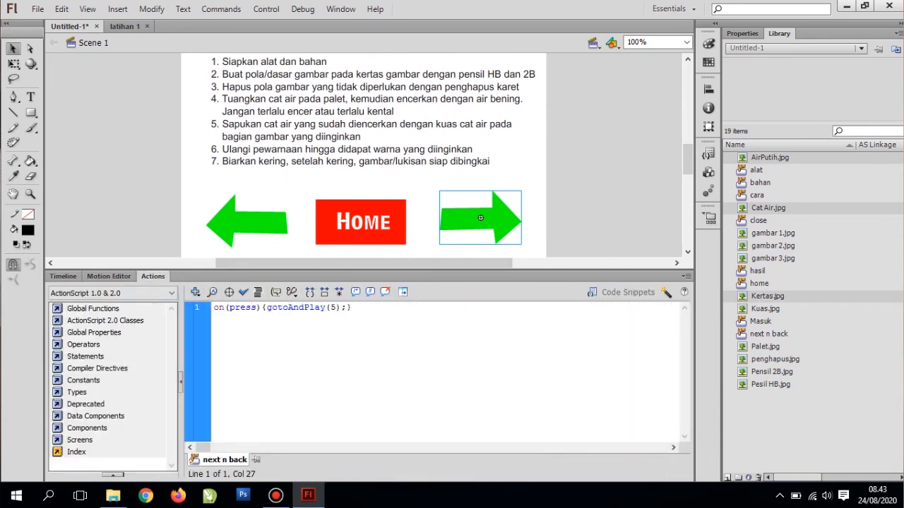
key(Left)
key(Left)
key(Left)
key(BackSpace)
text(6)
- Change the script of the green back arrow on frame 5 to gotoAndPlay(4) and deselect it
click(247, 221)
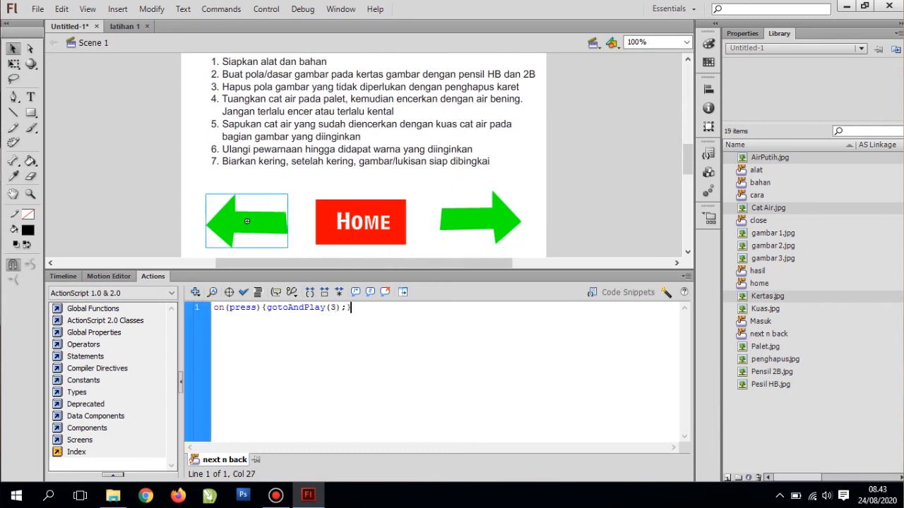
key(Left)
key(Left)
key(Left)
key(BackSpace)
text(4)
click(141, 212)
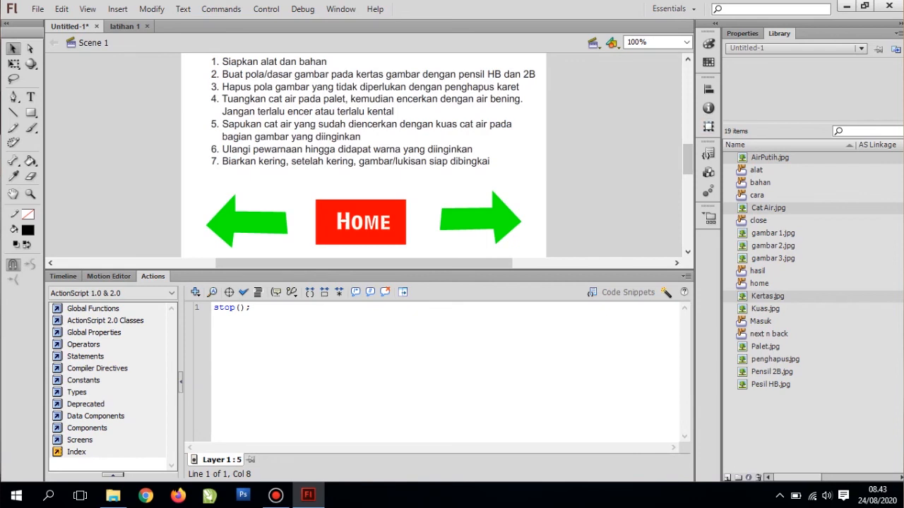
- Select the instructions text on frame 5 and examine its font and paragraph properties
drag(687, 160, 687, 151)
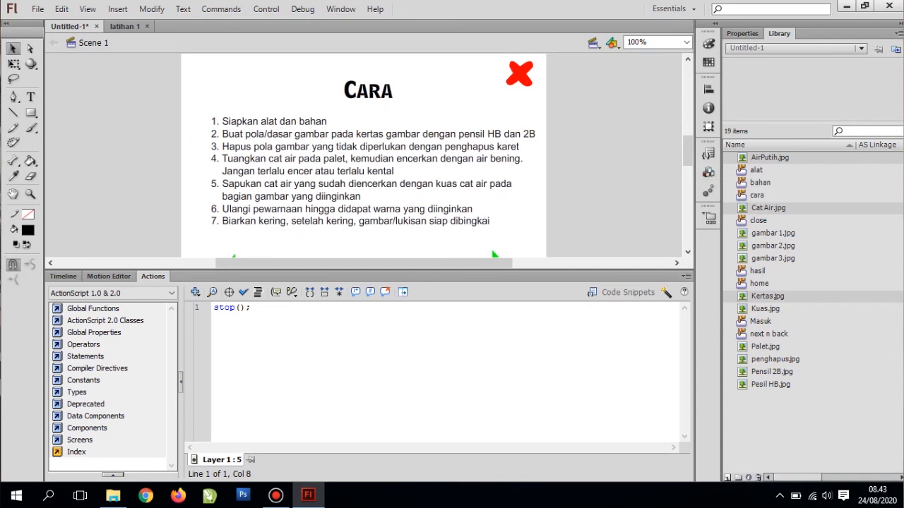
click(372, 172)
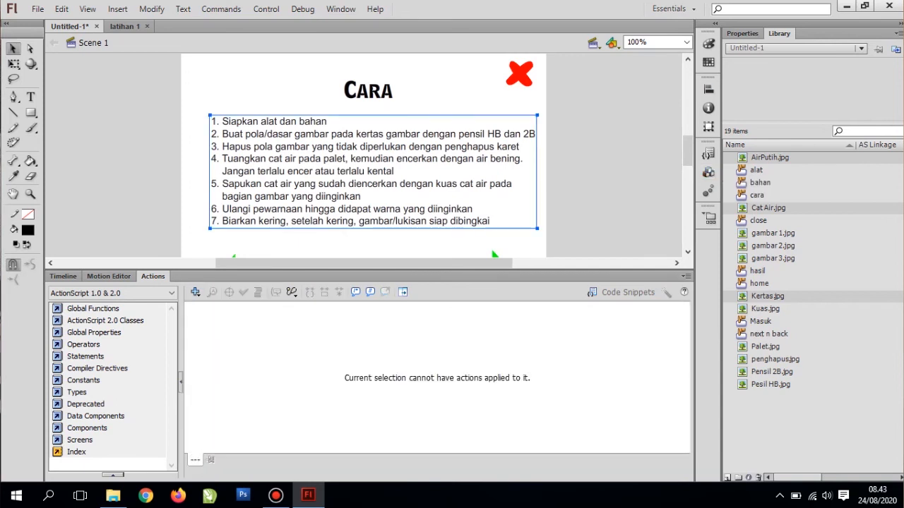
click(742, 34)
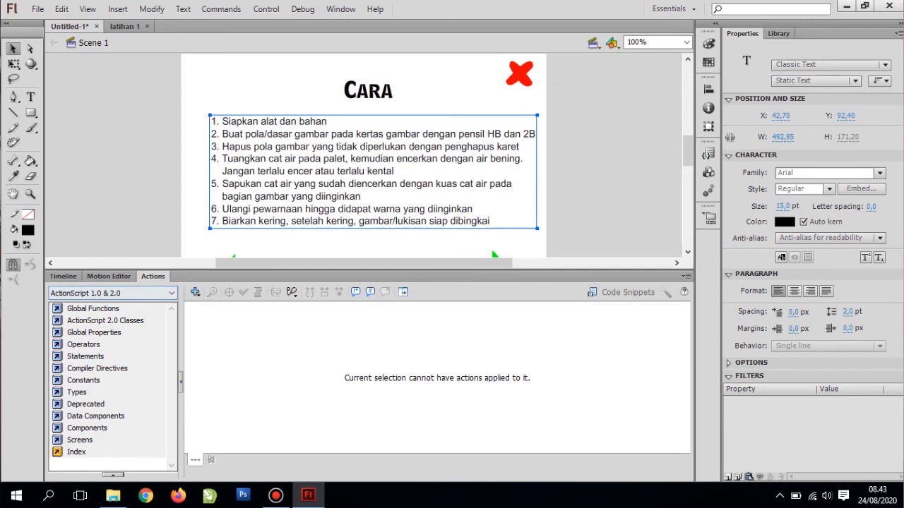
- Return to the timeline and close the latihan 1 document
click(63, 277)
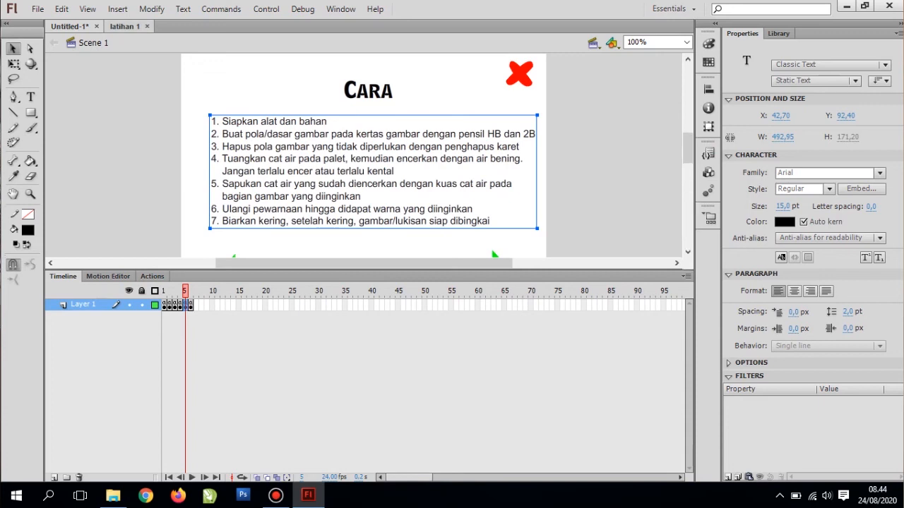
click(124, 26)
click(147, 26)
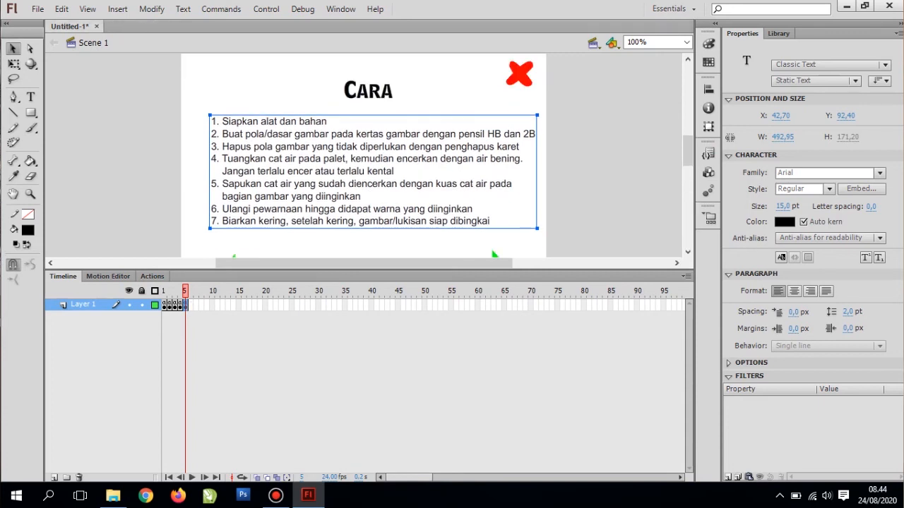
- Insert a keyframe at frame 6 and deselect the stage objects
click(187, 305)
right_click(187, 305)
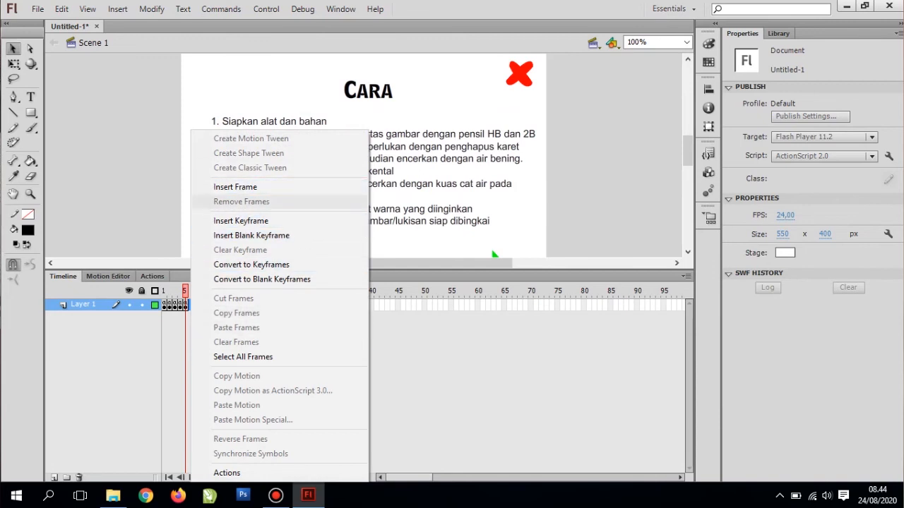
click(241, 220)
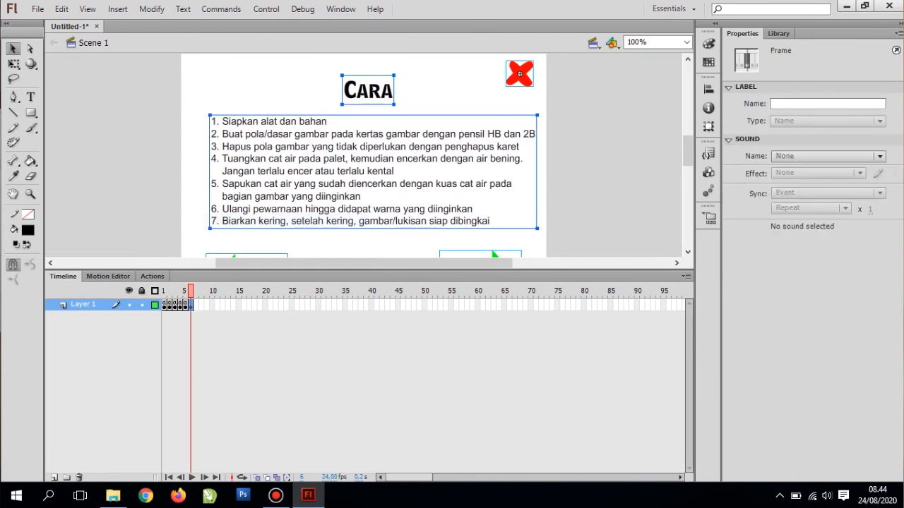
click(614, 162)
- Delete the instructions text and the green next arrow from frame 6
click(363, 171)
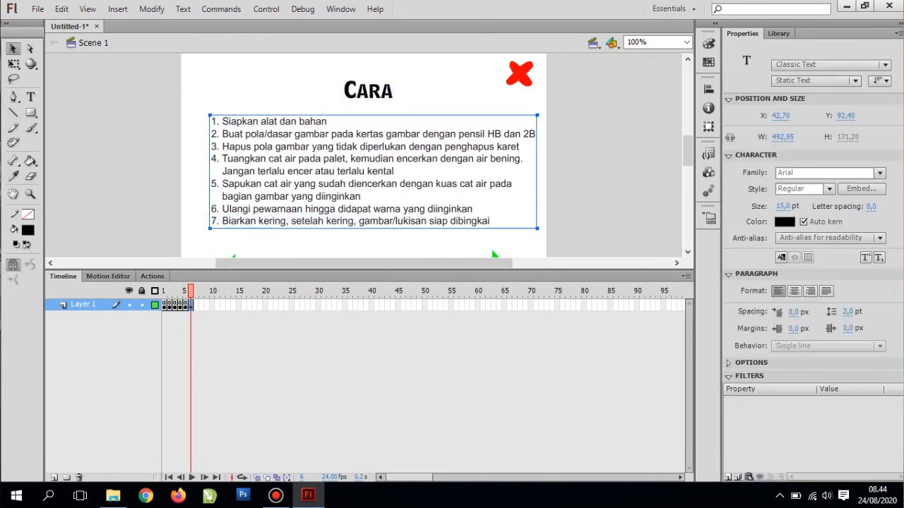
key(Delete)
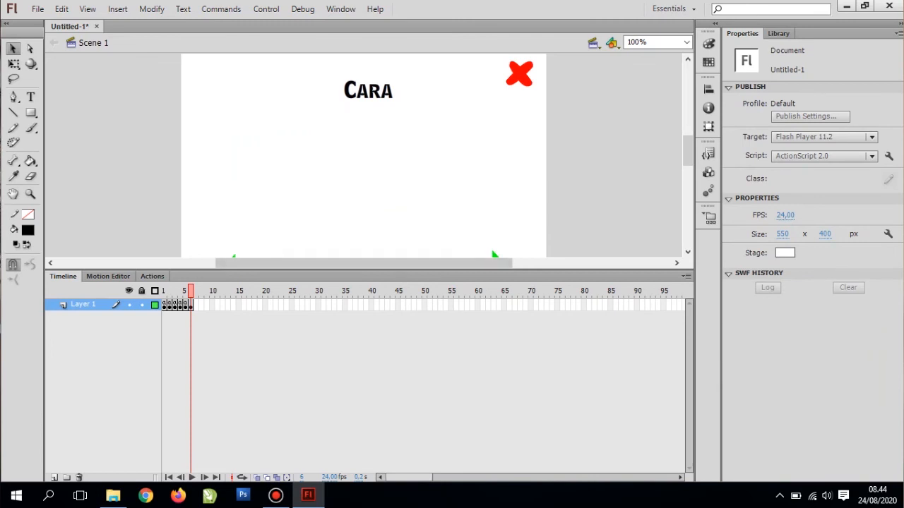
drag(367, 270, 367, 343)
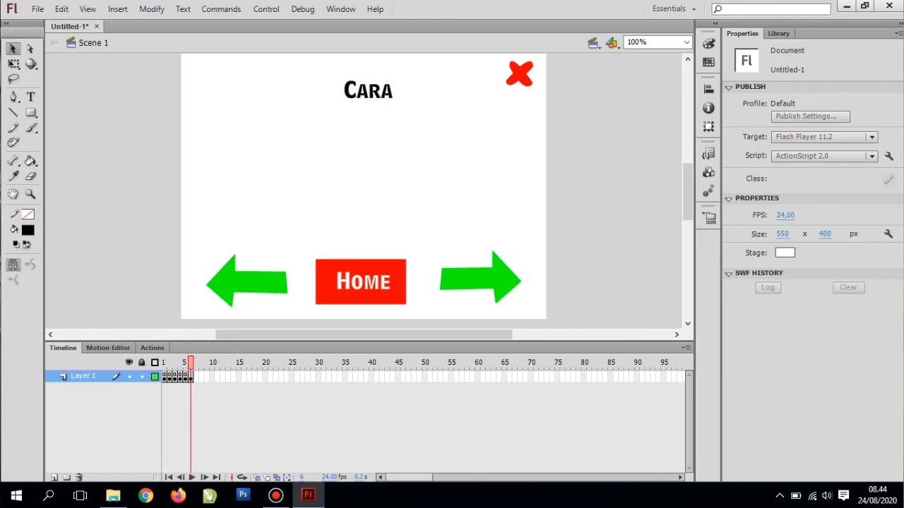
click(480, 278)
key(Delete)
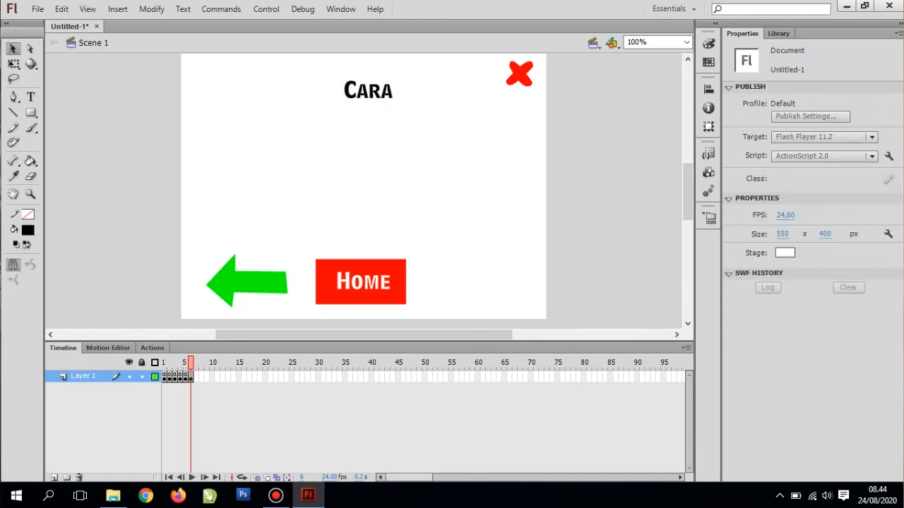
- Replace the Cara heading text on frame 6 with "Hasil", deselect it and show the document's library
click(368, 91)
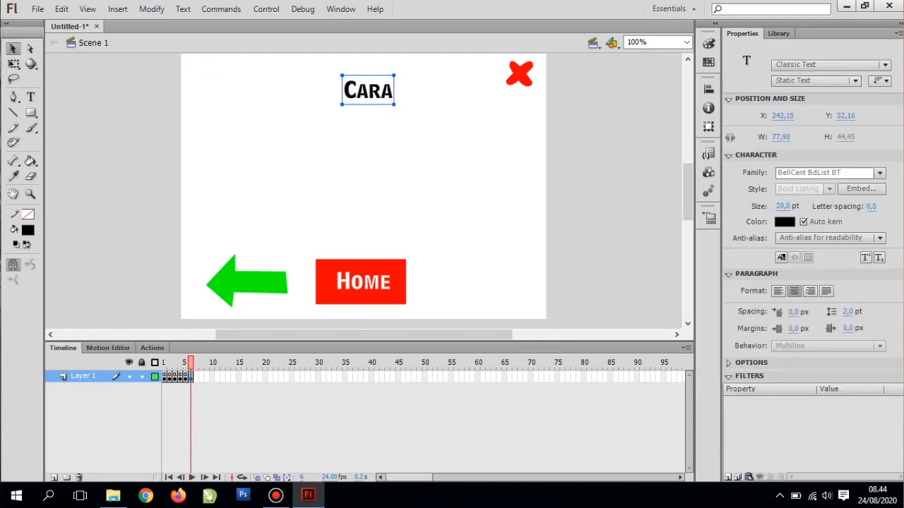
click(31, 96)
click(368, 90)
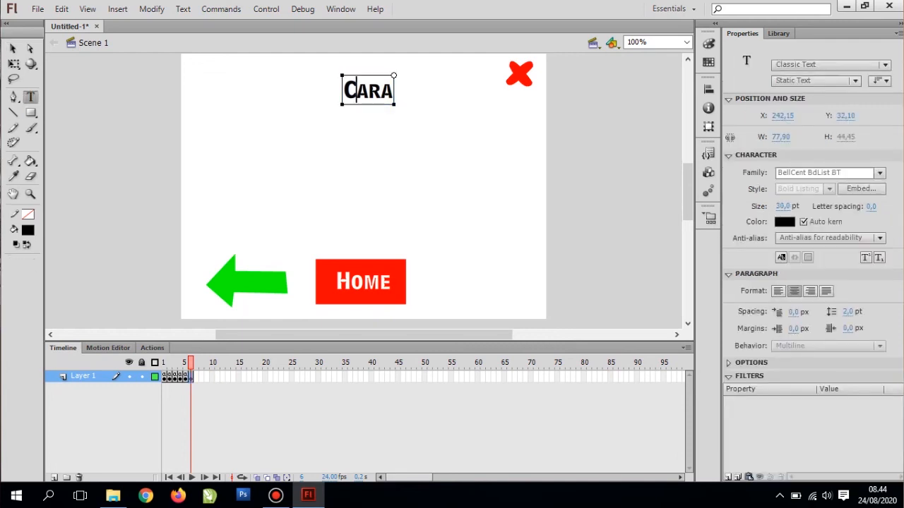
drag(343, 90, 392, 91)
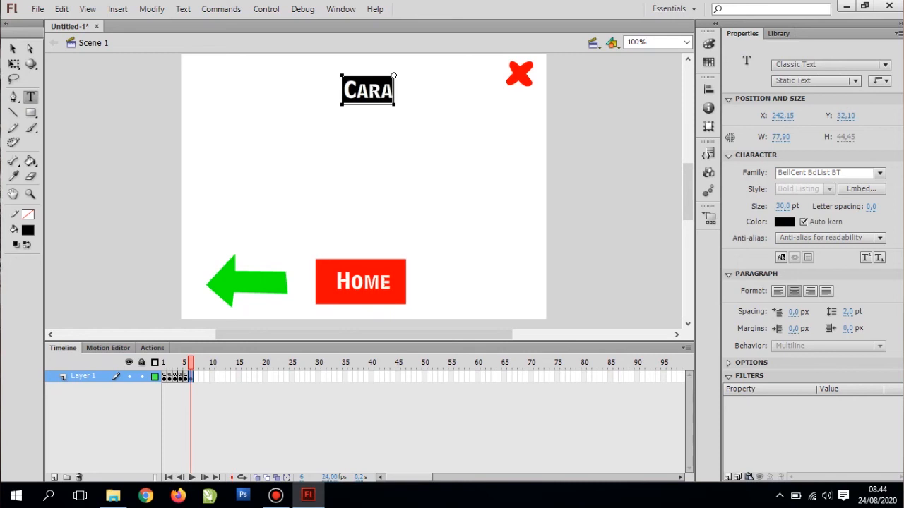
text(Hasi)
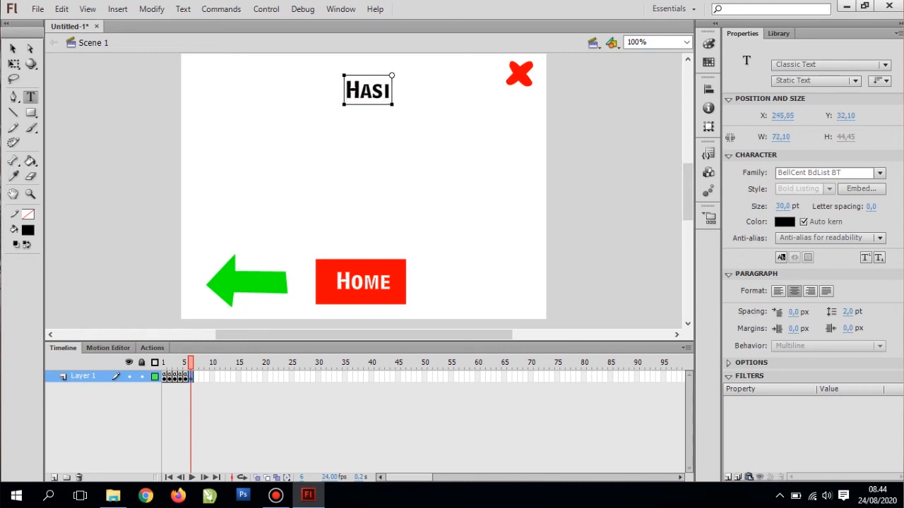
text(l)
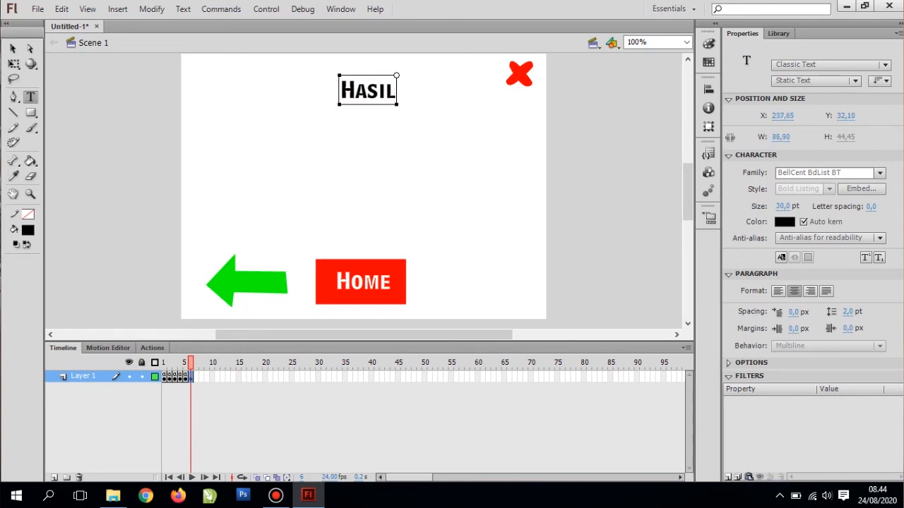
click(12, 48)
key(Escape)
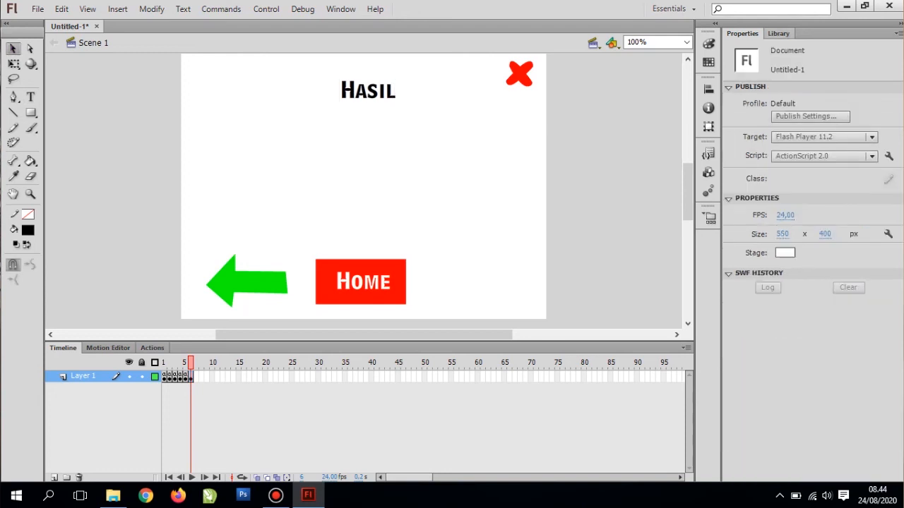
click(778, 34)
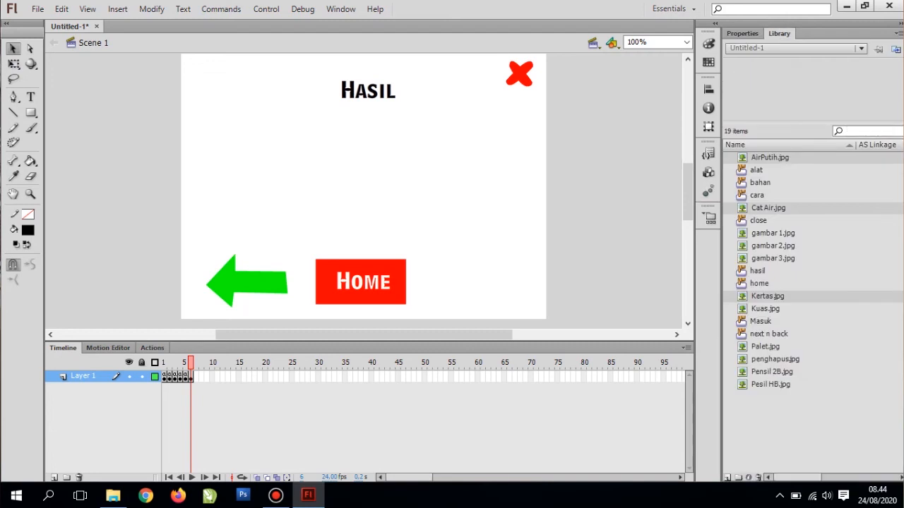
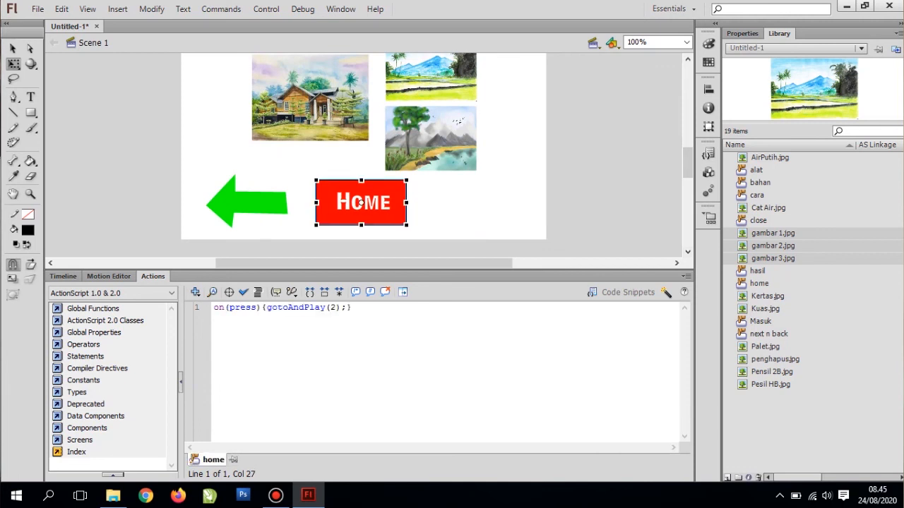
- Set the green back arrow's script on the Hasil frame to gotoAndPlay(5), and return to the timeline with an enlarged stage area
click(247, 202)
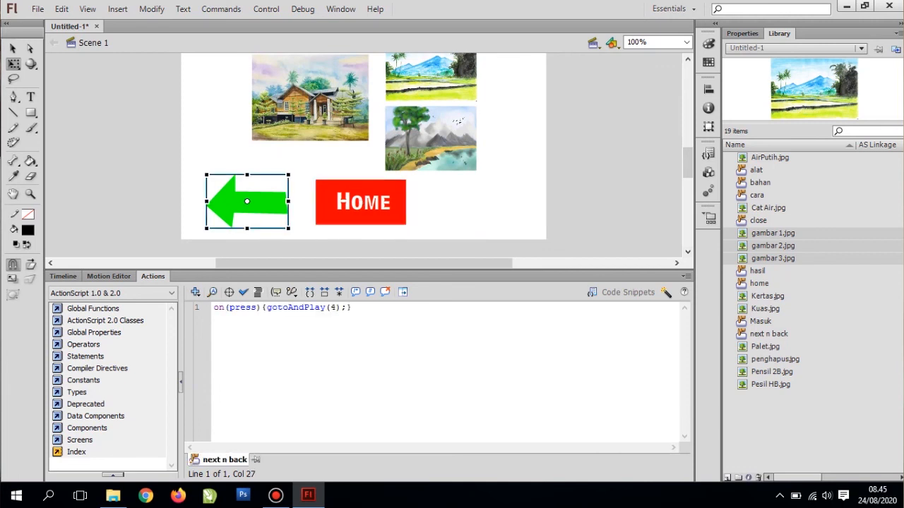
click(358, 309)
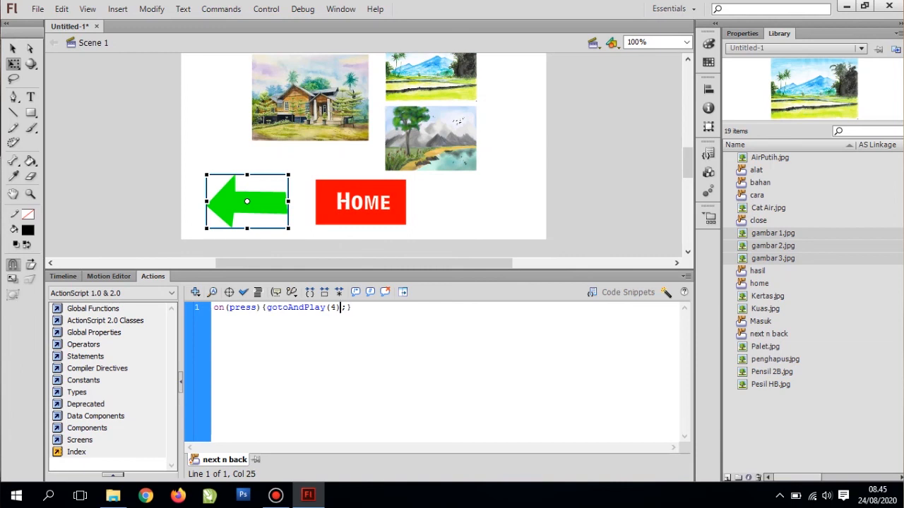
text(5)
click(304, 159)
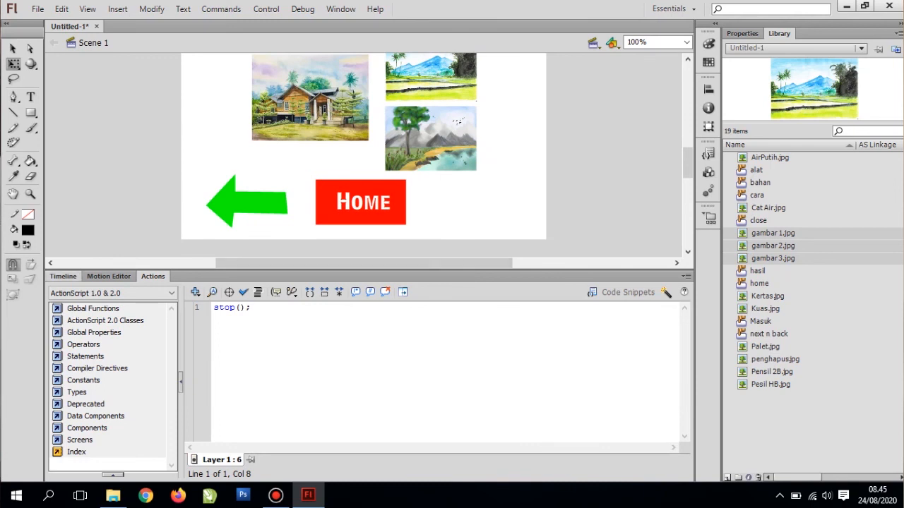
click(63, 276)
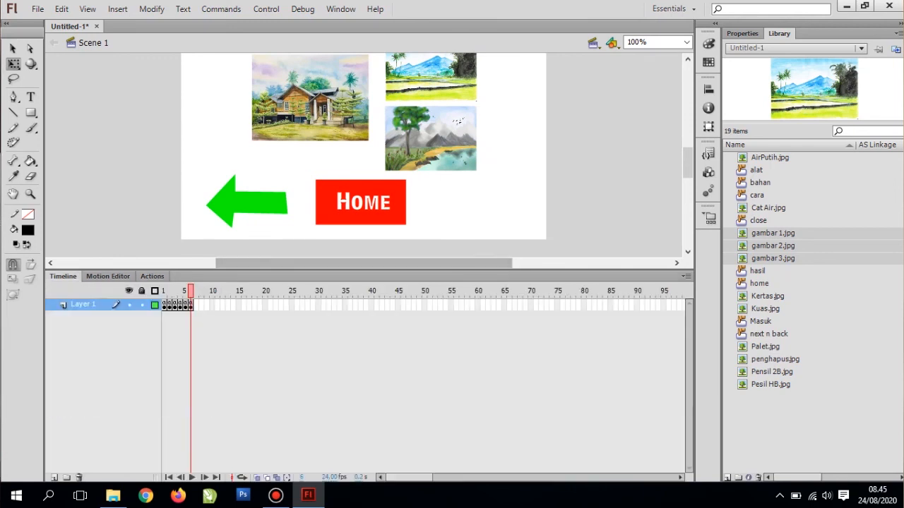
drag(367, 271, 367, 342)
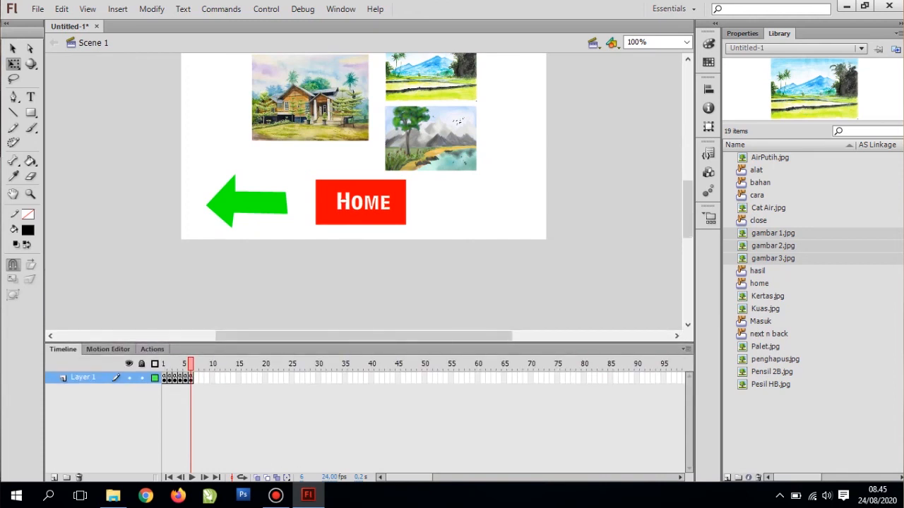
- Save the document in the Documents folder as "latihan media interaktif" in the Flash CS6 Document (*.fla) format
click(37, 9)
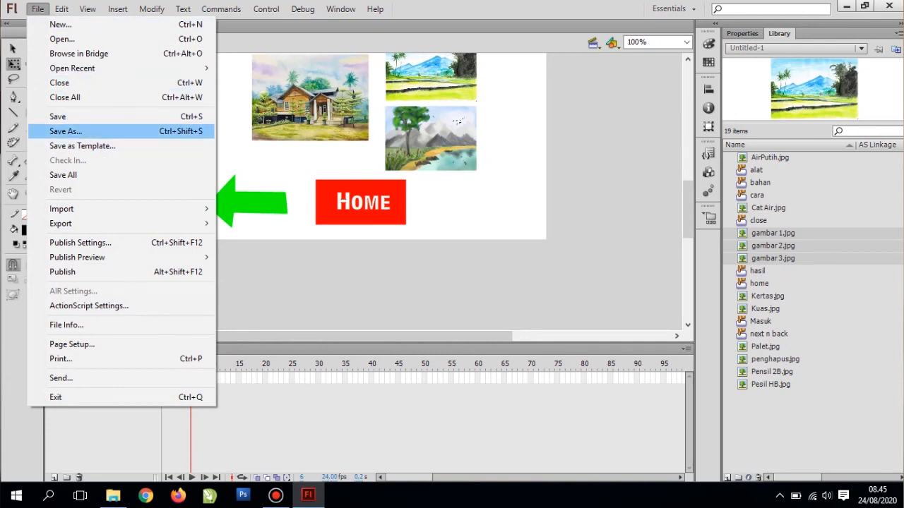
click(65, 132)
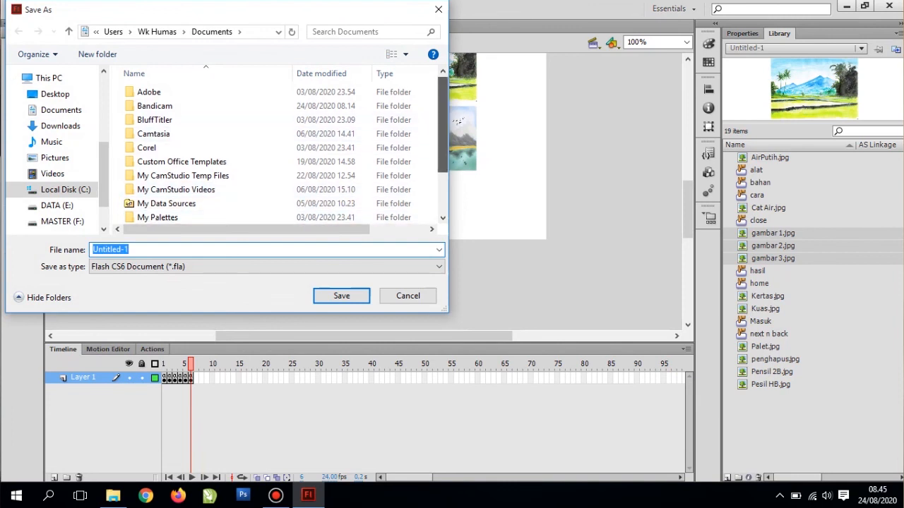
scroll(233, 184, down, 2)
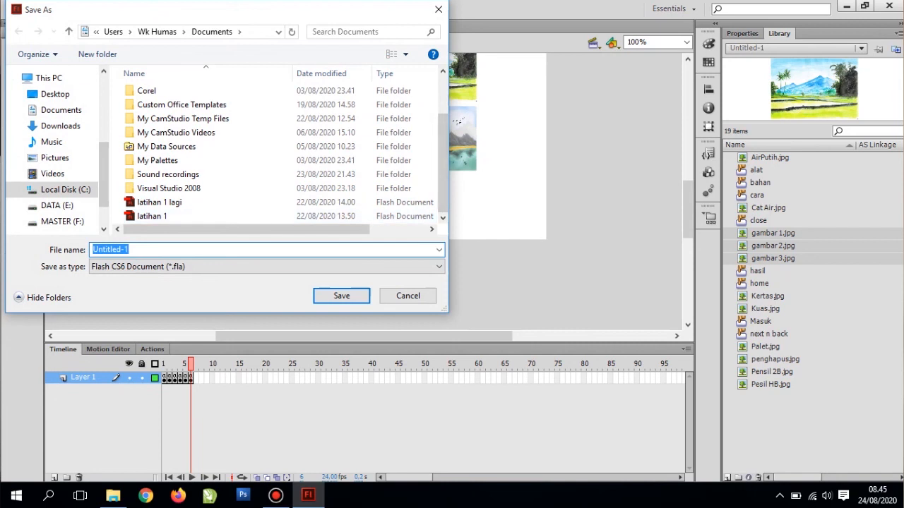
click(130, 249)
key(BackSpace)
key(BackSpace)
key(BackSpace)
key(BackSpace)
key(BackSpace)
key(BackSpace)
key(BackSpace)
key(BackSpace)
text(latihan)
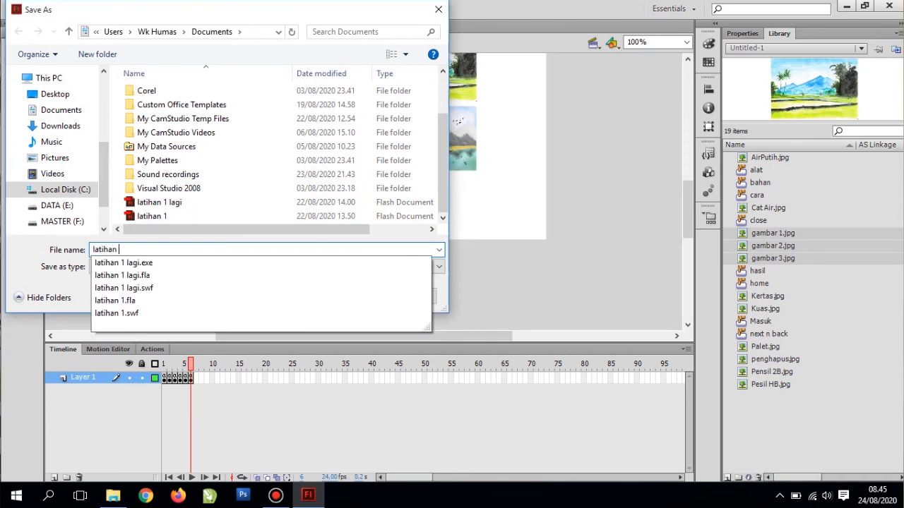
text( media interaktif)
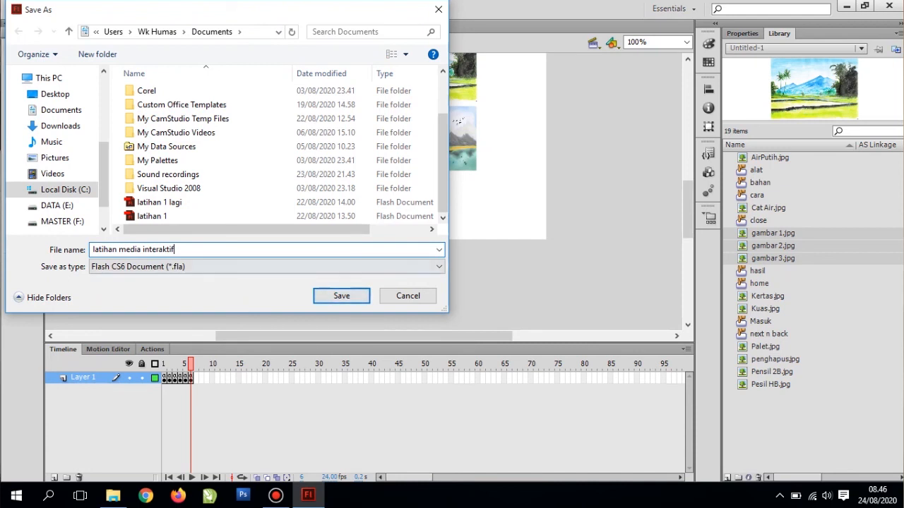
click(267, 267)
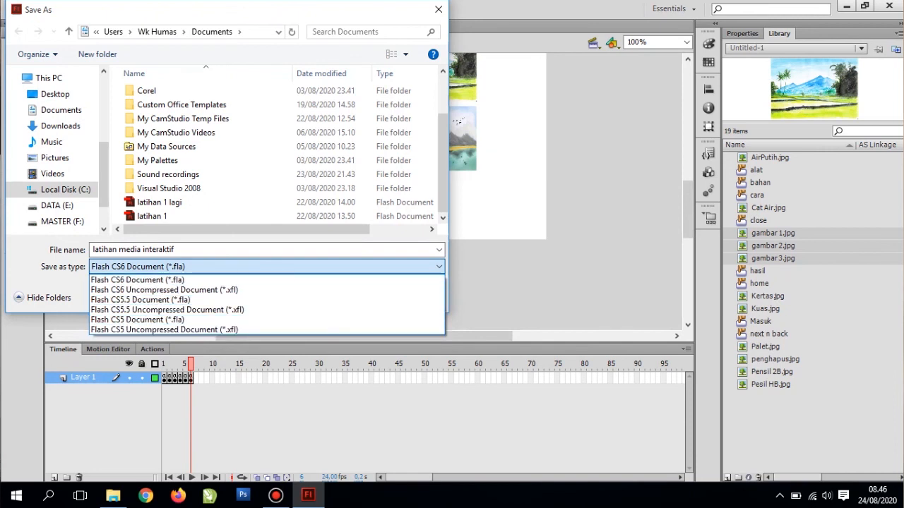
click(267, 281)
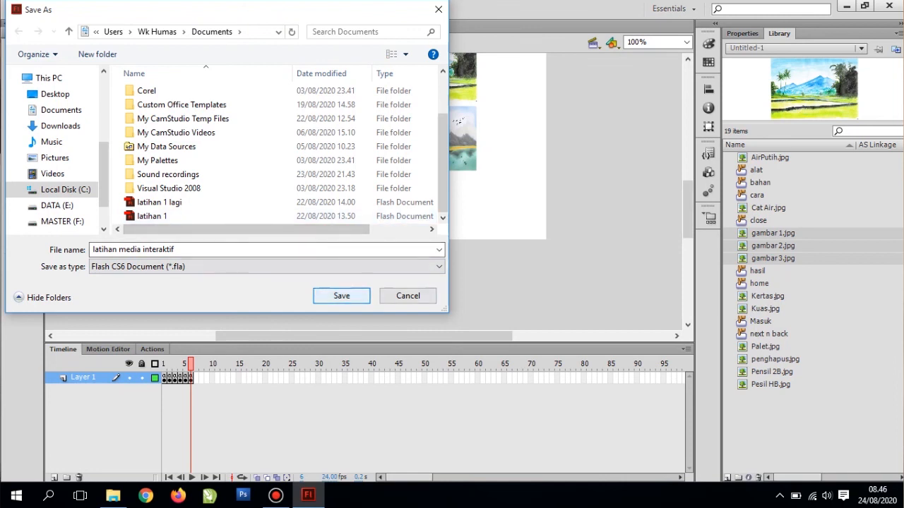
key(Return)
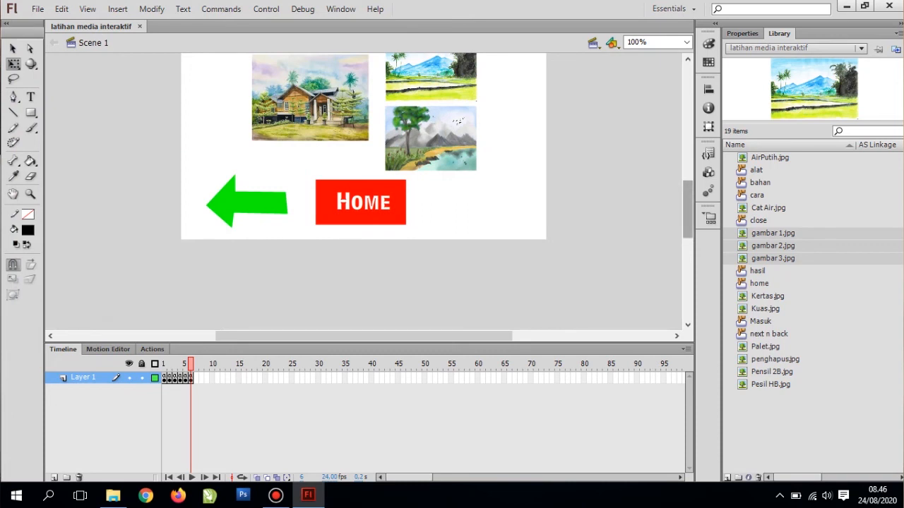
- Test the movie, enter it through Masuk, check its pages up to Cara, and close the preview
scroll(364, 187, up, 3)
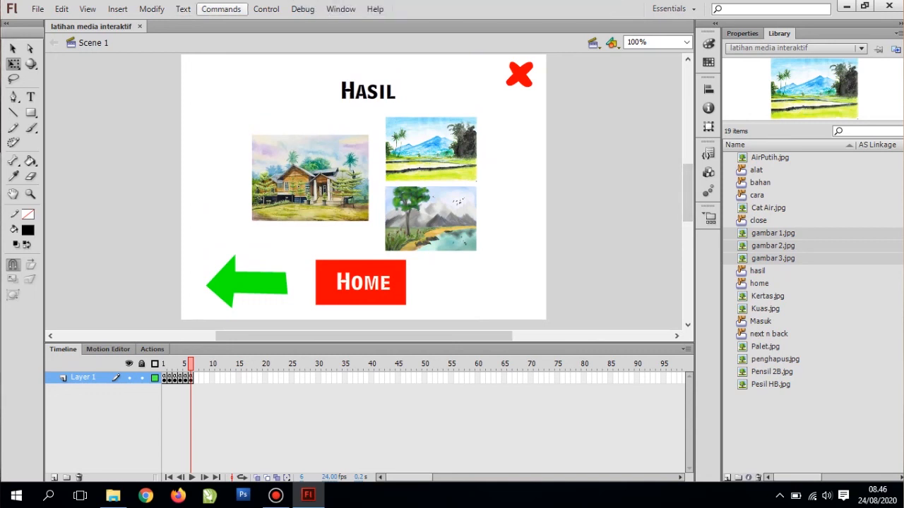
click(266, 9)
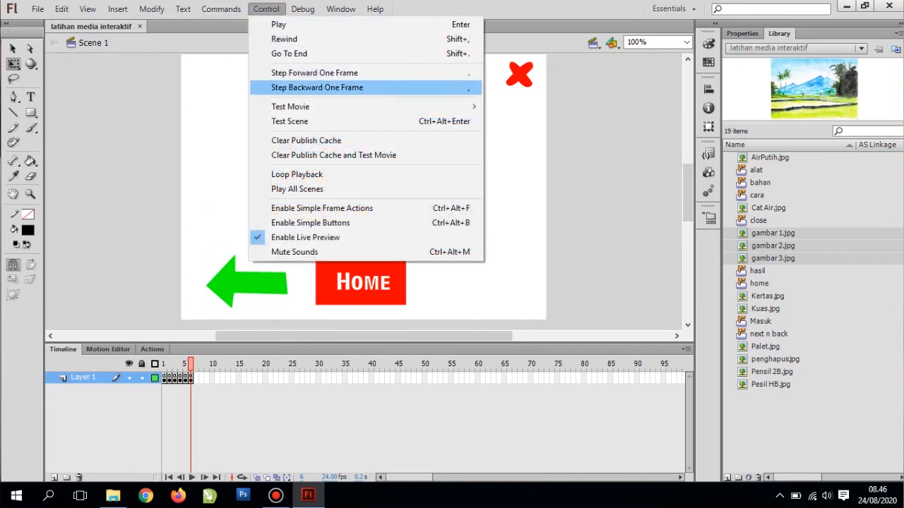
mouse_move(368, 107)
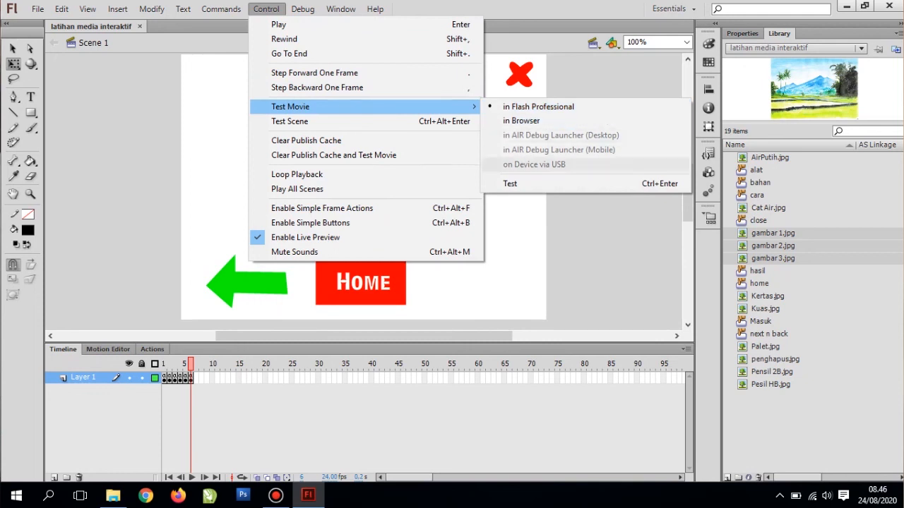
click(515, 184)
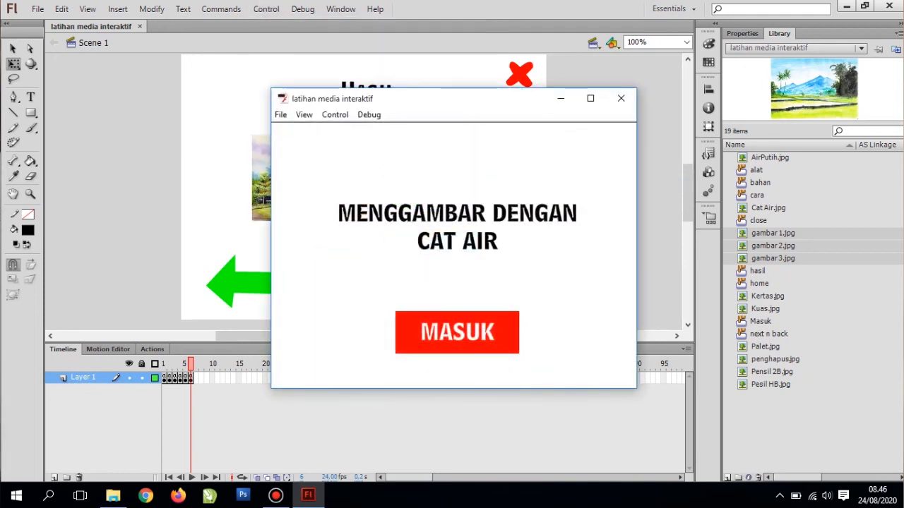
drag(424, 98, 374, 75)
click(407, 308)
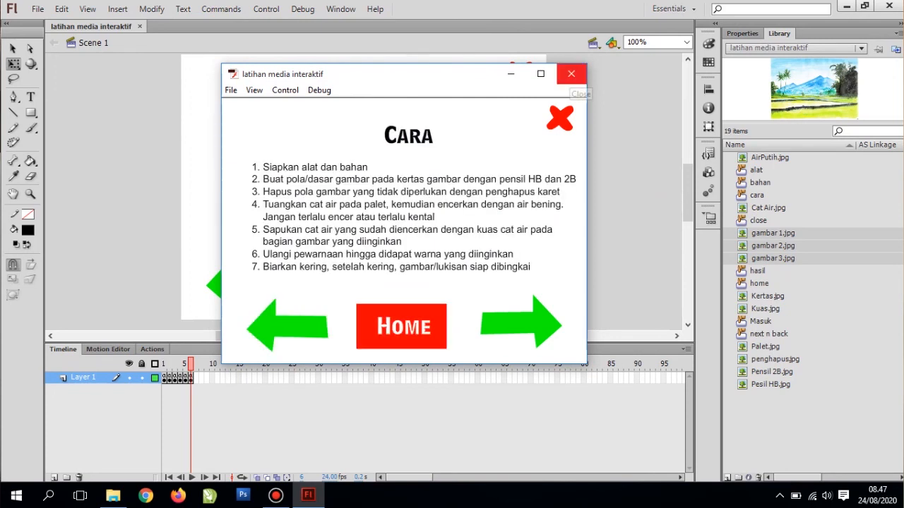
click(570, 74)
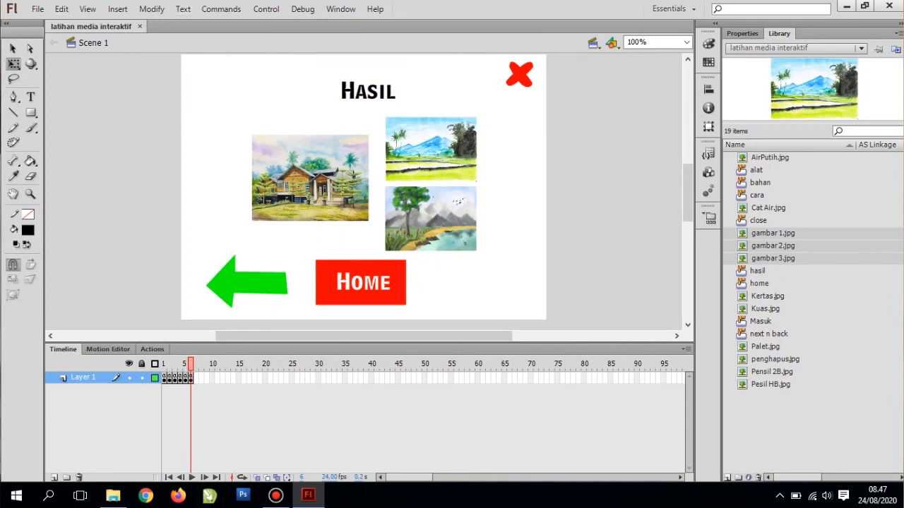
- Configure publishing for Flash (.swf) and Win Projector without the HTML Wrapper, and publish the document
click(38, 10)
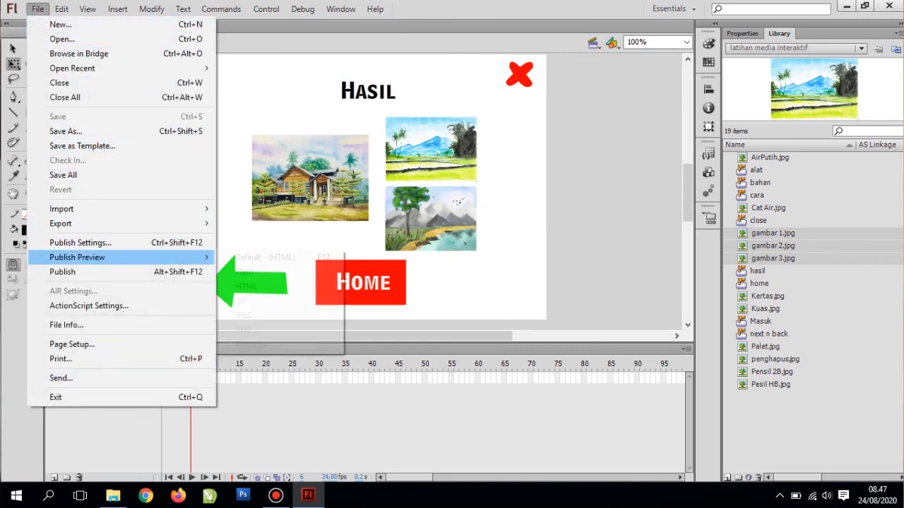
click(80, 242)
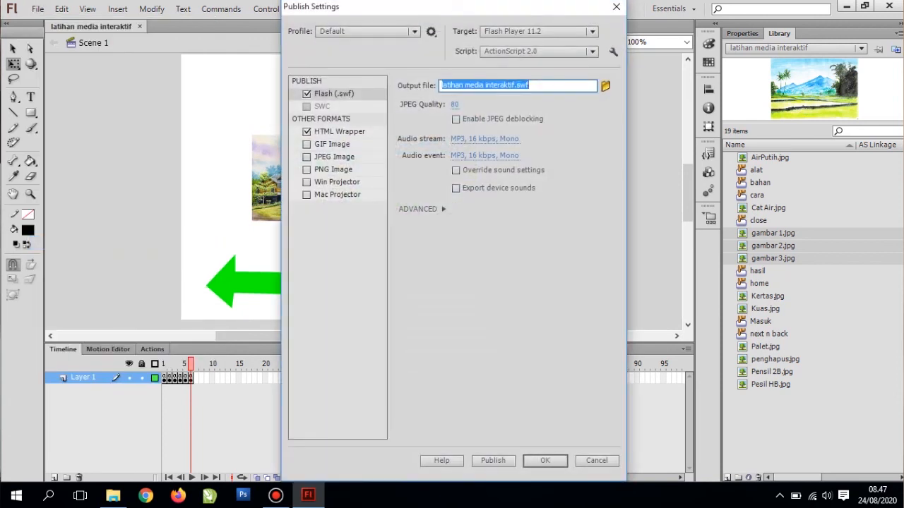
click(306, 132)
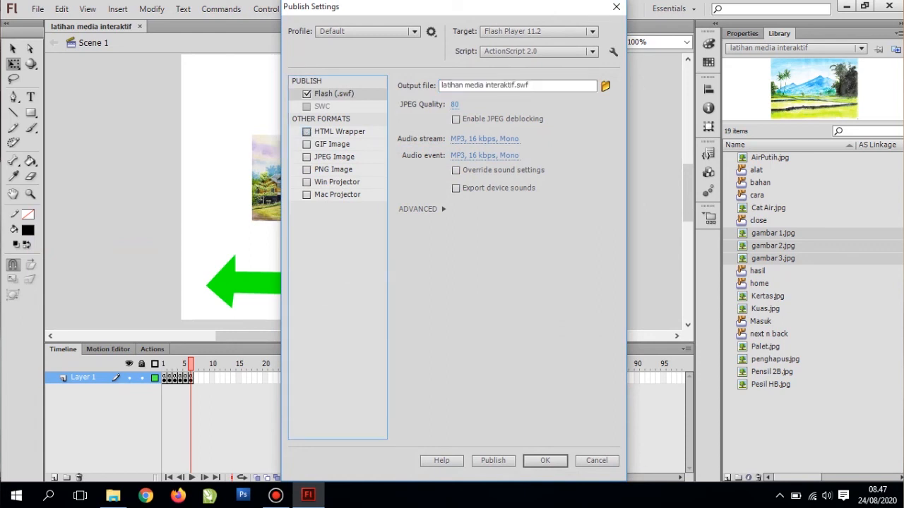
click(306, 131)
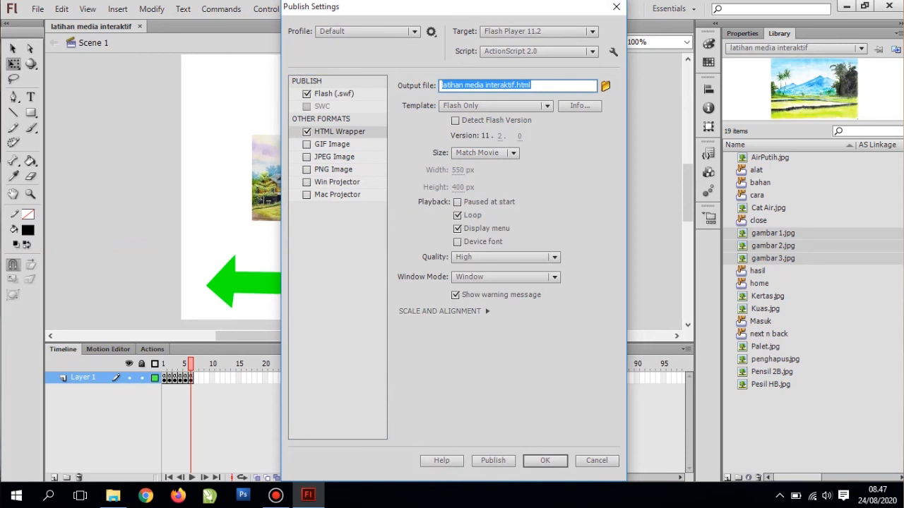
click(307, 131)
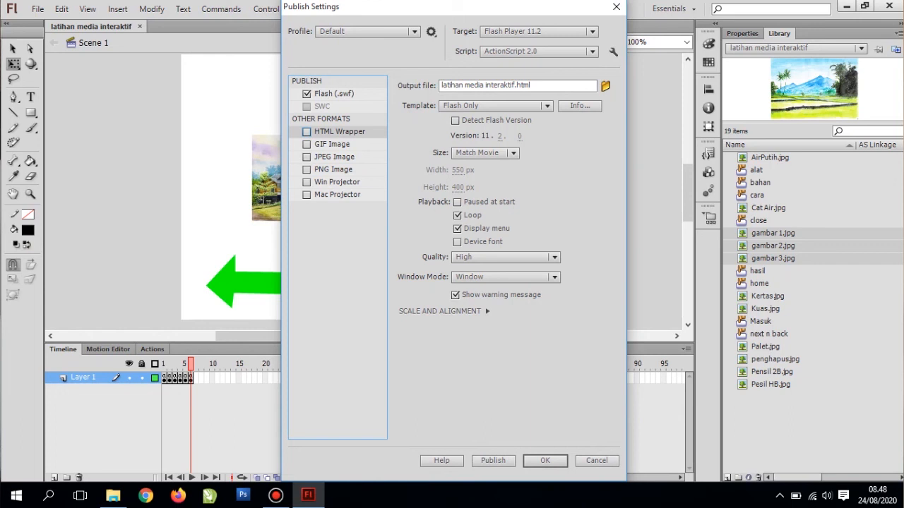
click(306, 182)
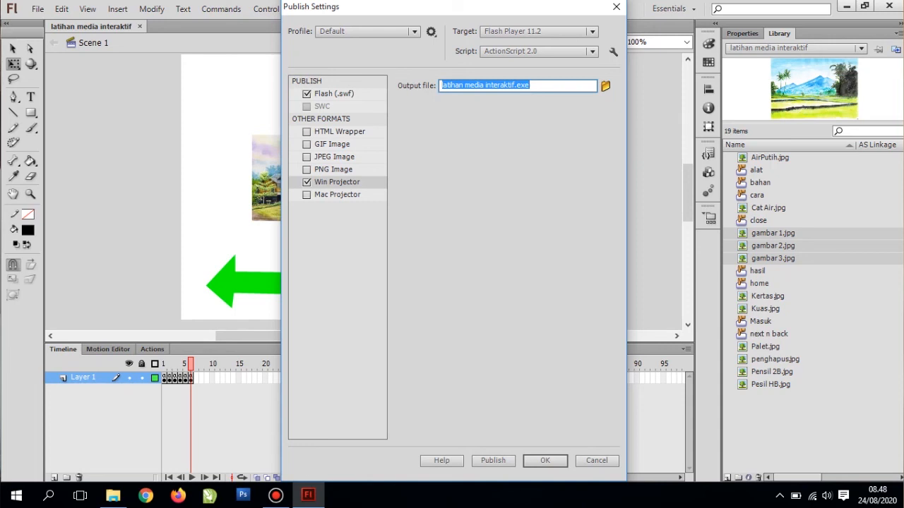
key(Return)
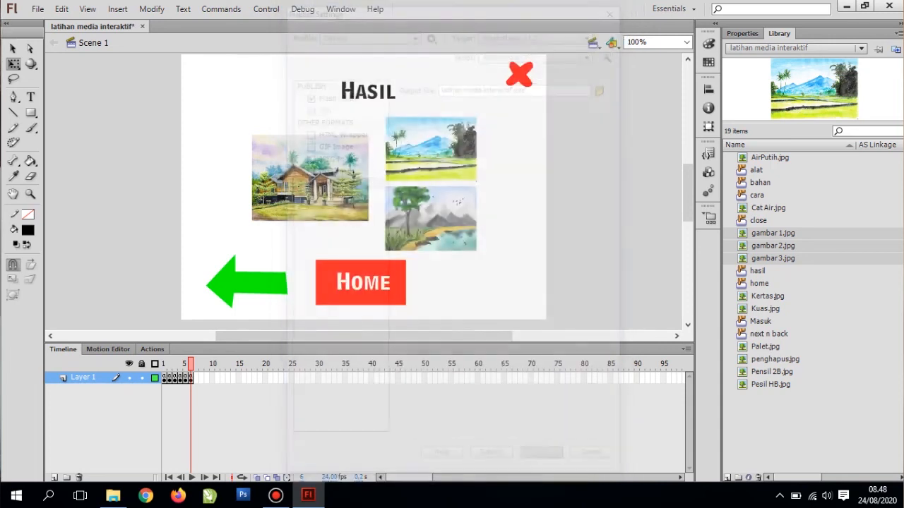
click(38, 8)
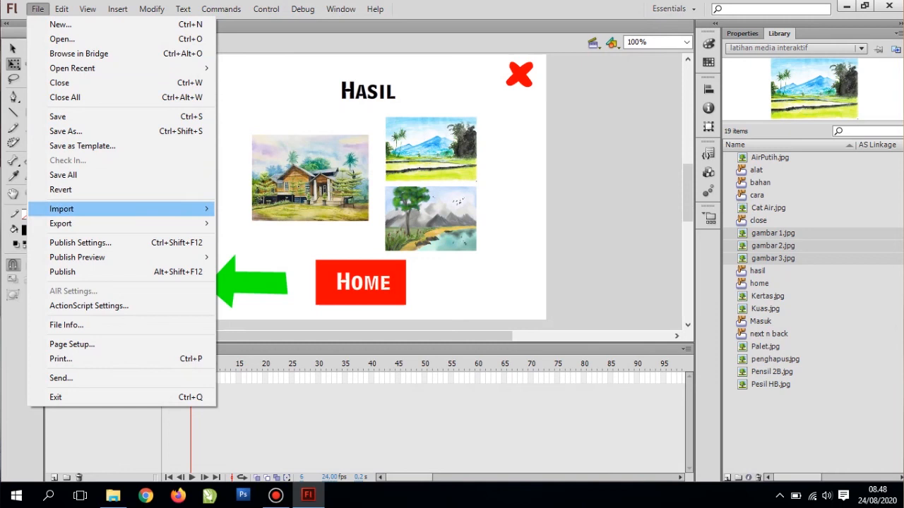
click(62, 272)
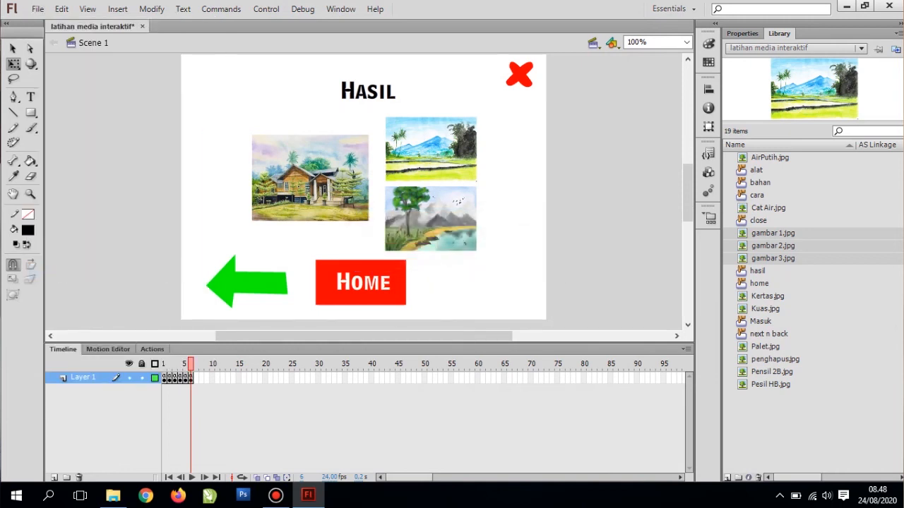
- Switch to File Explorer and refresh the Documents folder to list the published files
click(113, 495)
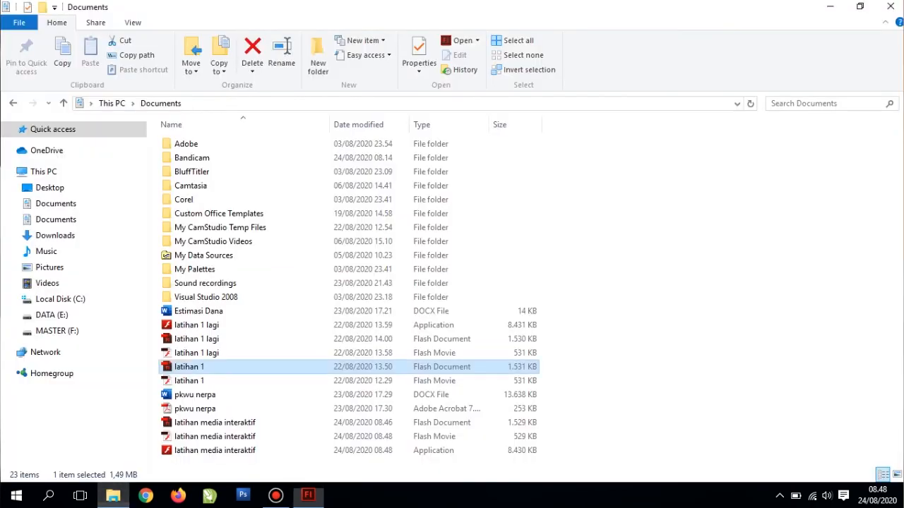
right_click(681, 214)
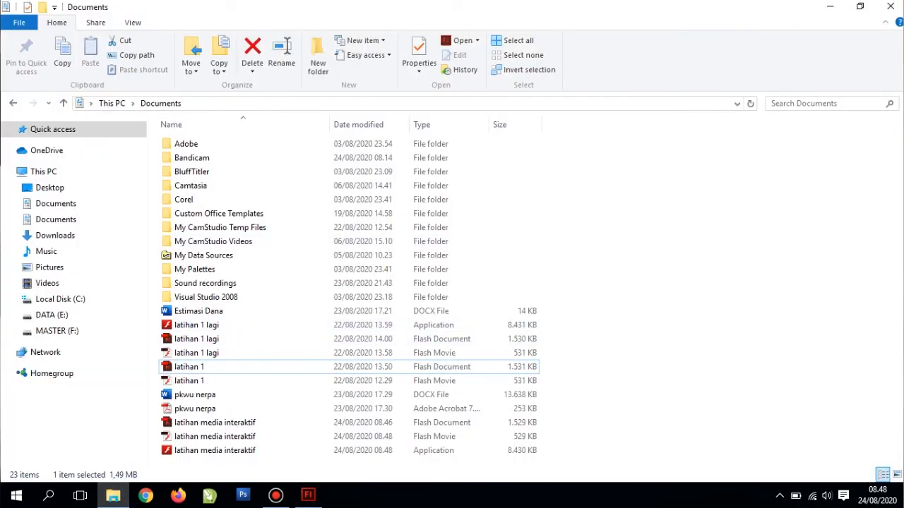
click(716, 268)
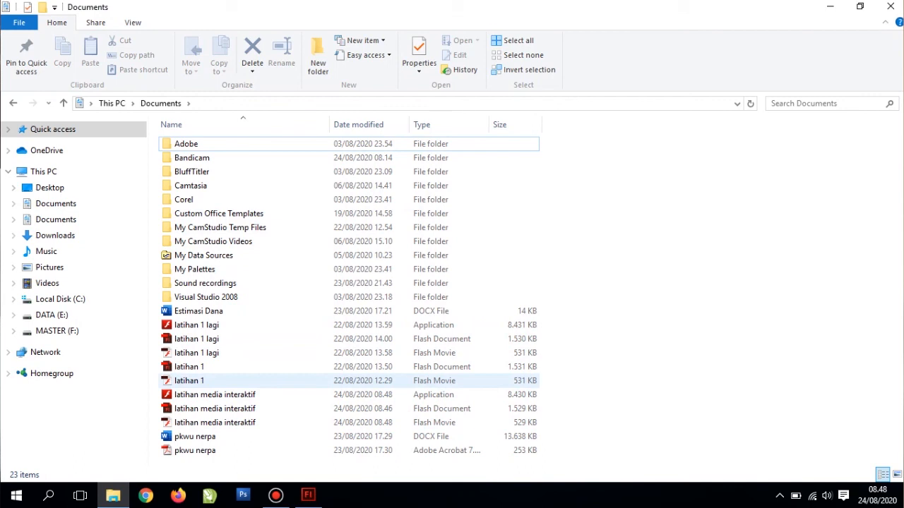
- Run the published latihan media interaktif application from Documents and exit it with the movie's own red cross
click(189, 381)
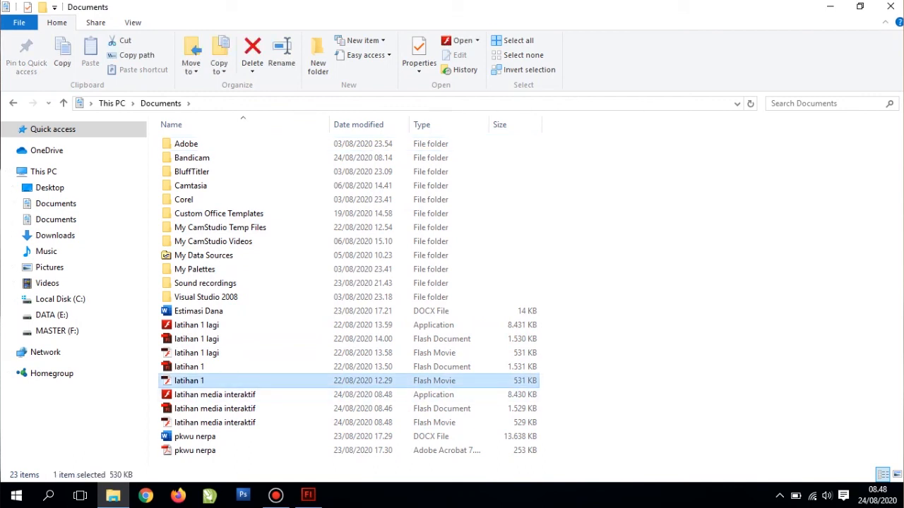
click(211, 395)
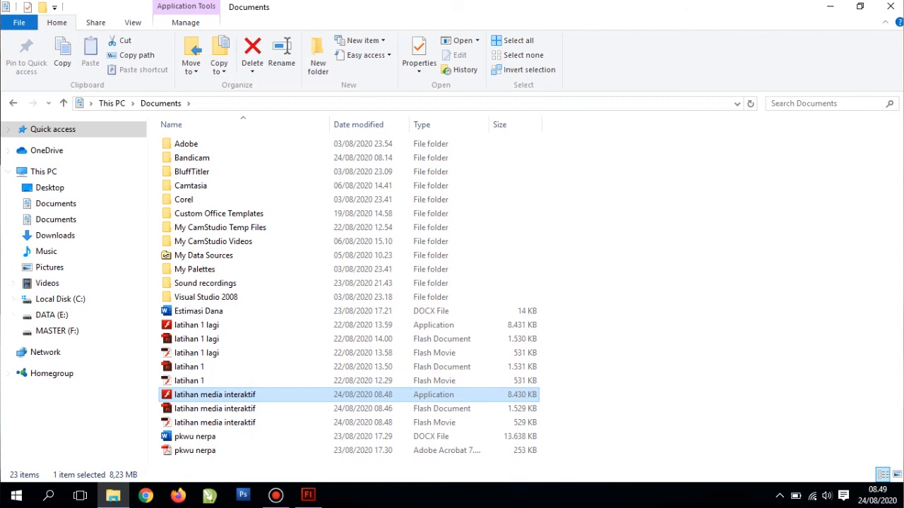
key(Return)
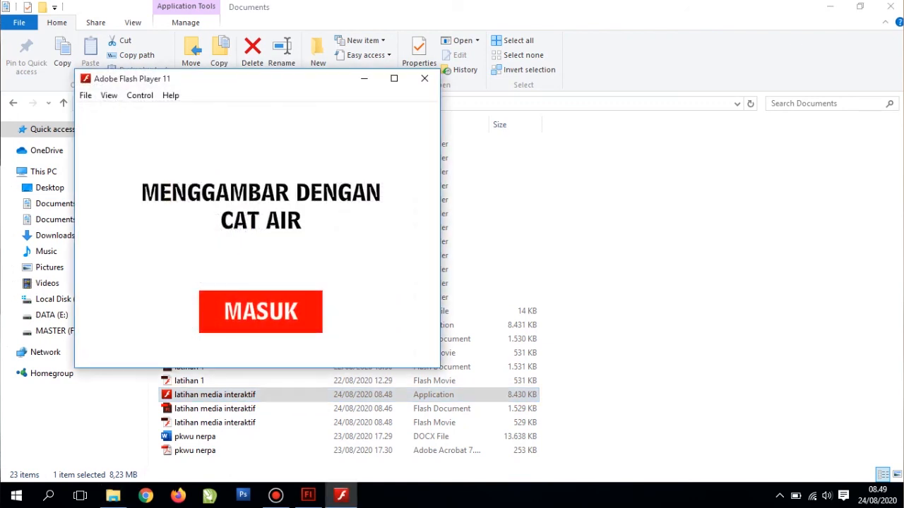
click(408, 122)
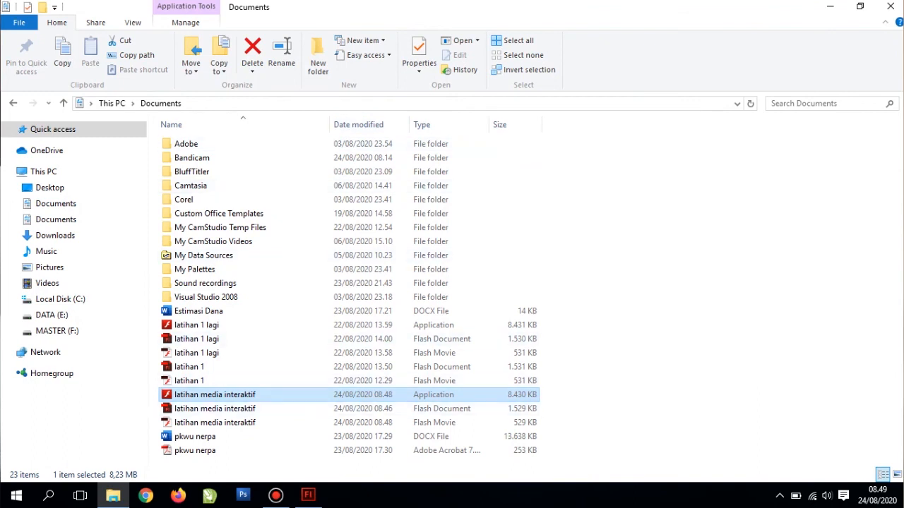
- Run the latihan media interaktif application again, enter it through Masuk, and exit from the Home page with the movie's red cross
key(Return)
click(294, 344)
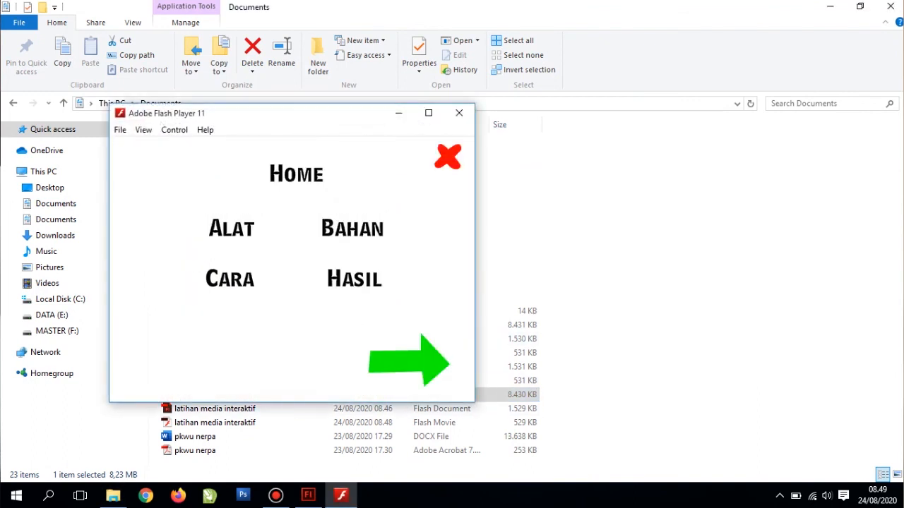
click(447, 156)
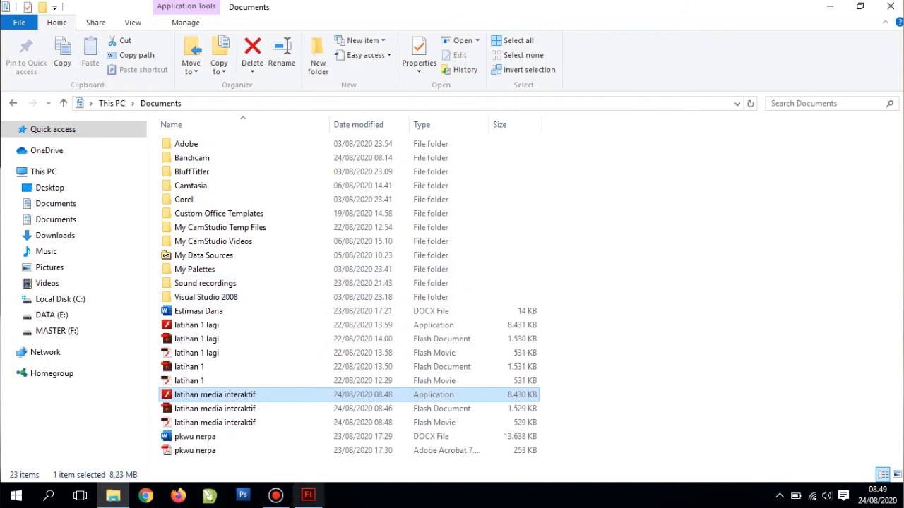
- Switch to Adobe Flash CS6 and close the program, saving the changes to latihan media interaktif
click(308, 496)
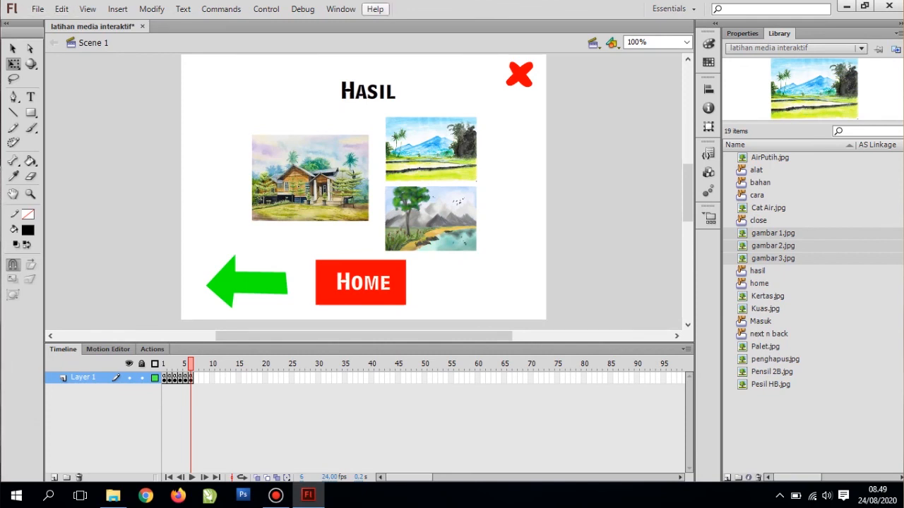
click(888, 6)
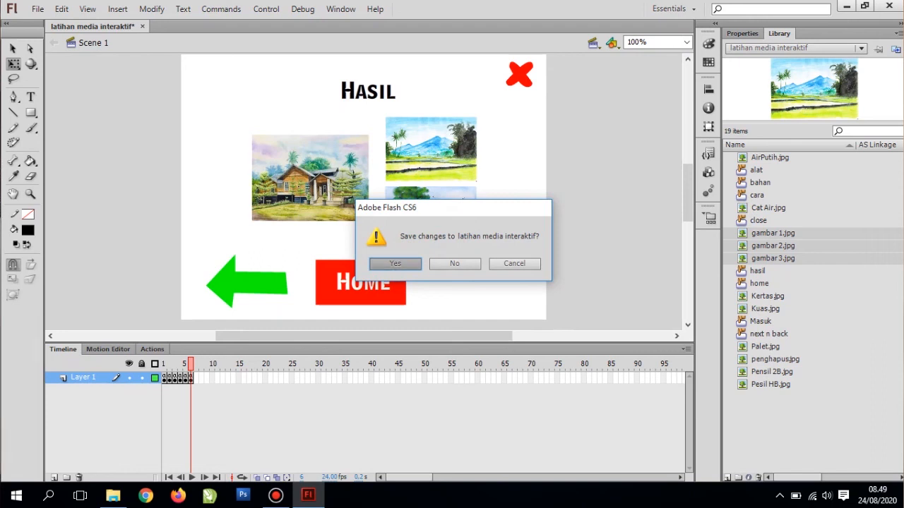
key(Return)
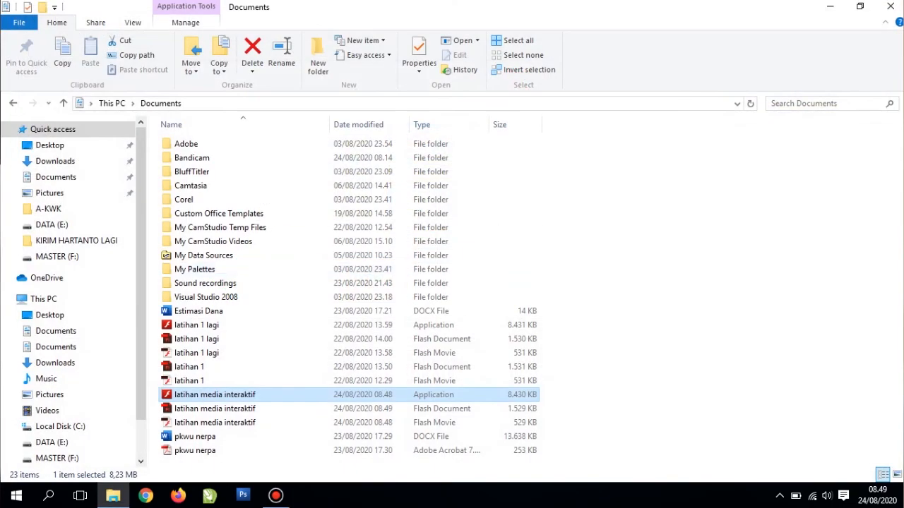
right_click(709, 142)
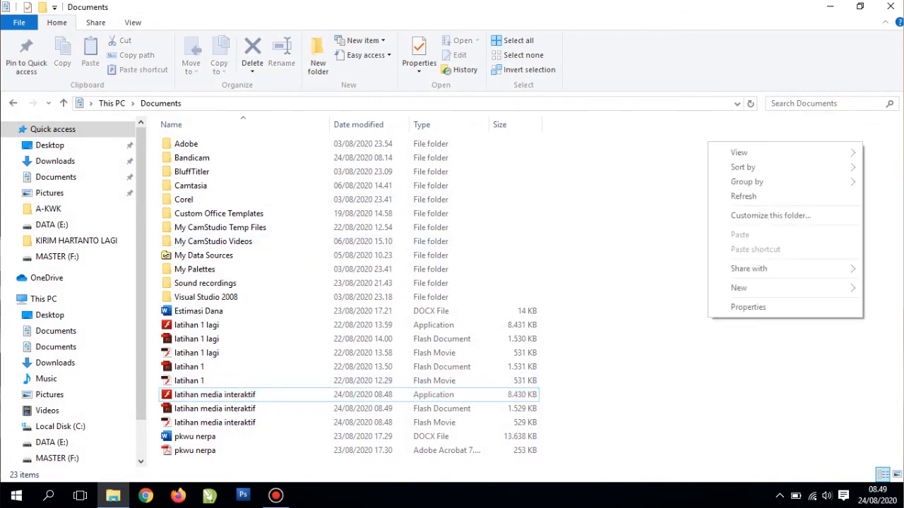